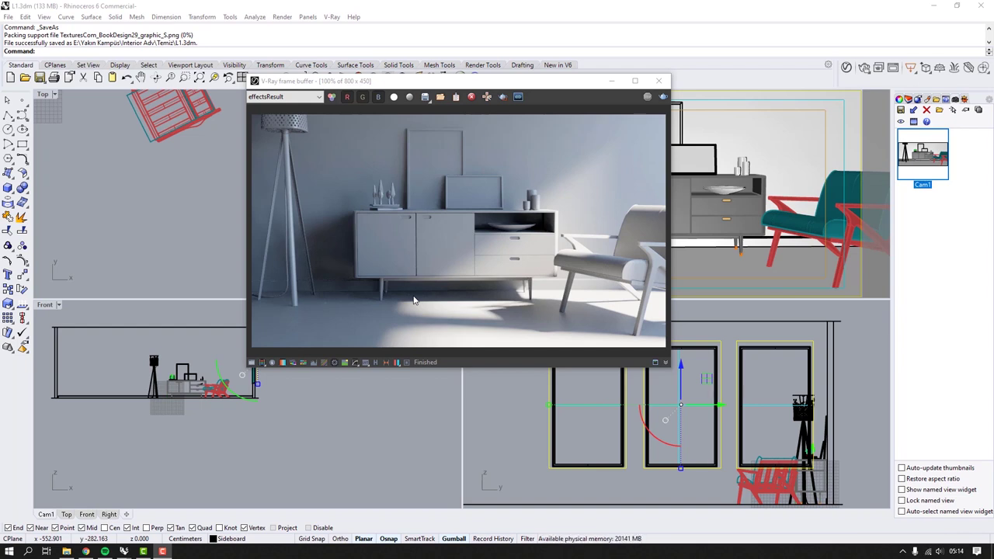
Step: Close the rendered image and add a new generic material to the V-Ray scene materials
click(658, 81)
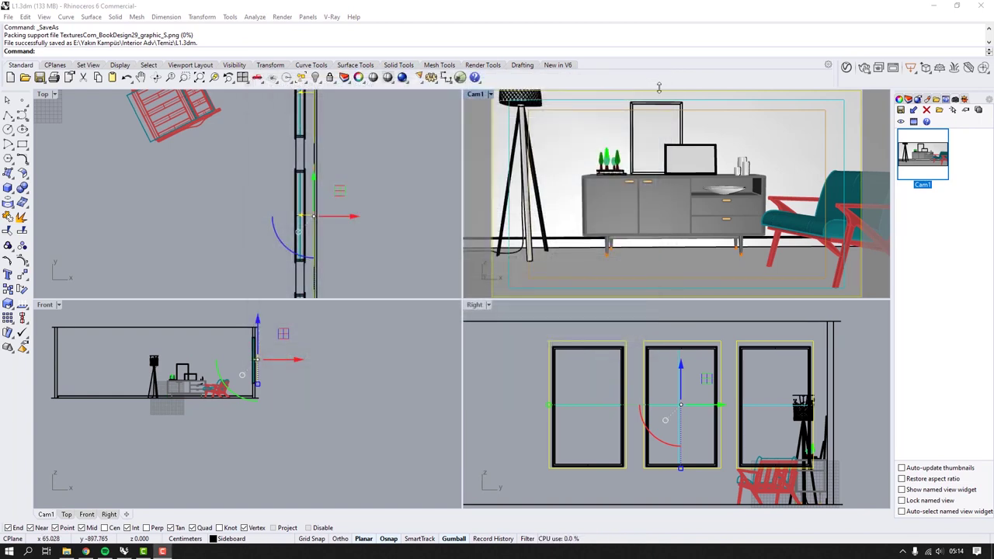
click(847, 67)
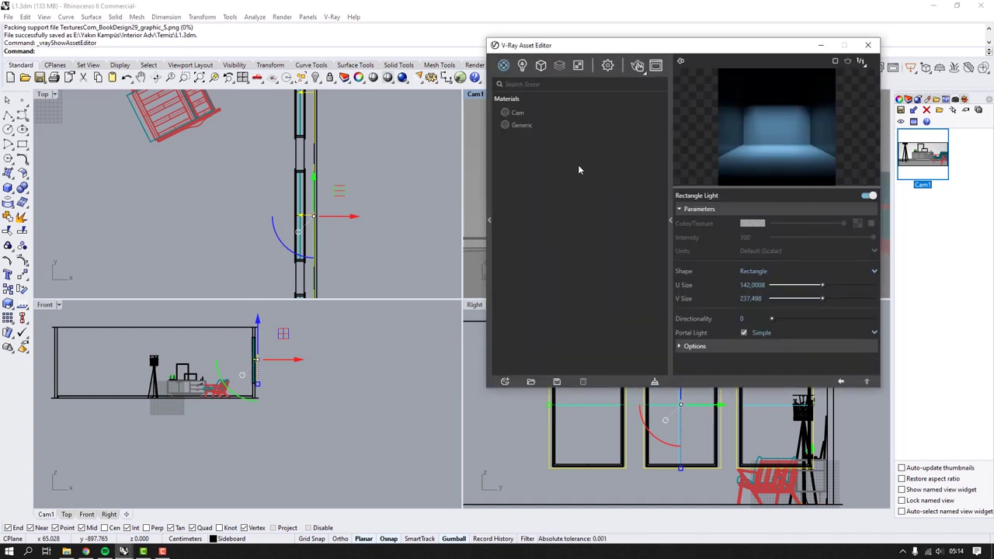
click(505, 381)
mouse_move(520, 368)
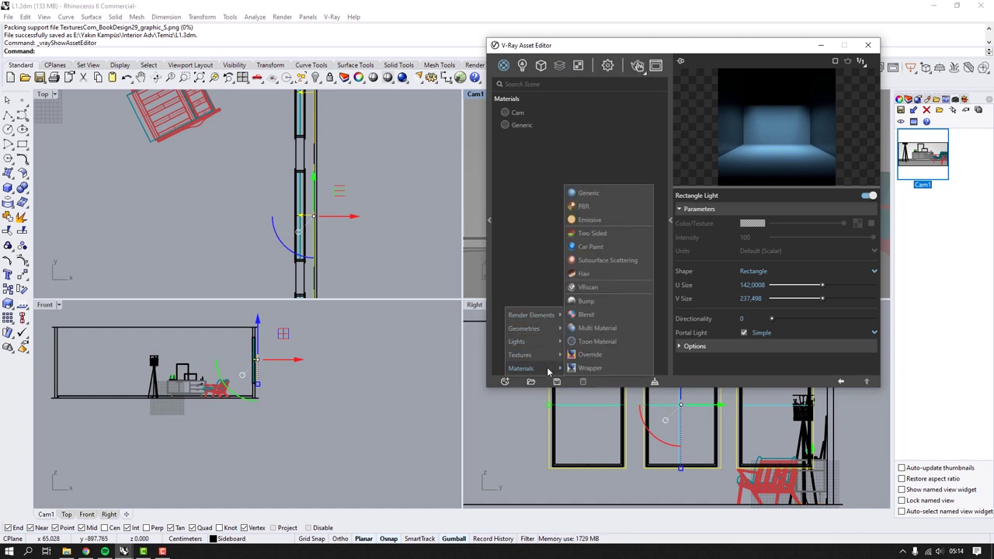
click(596, 193)
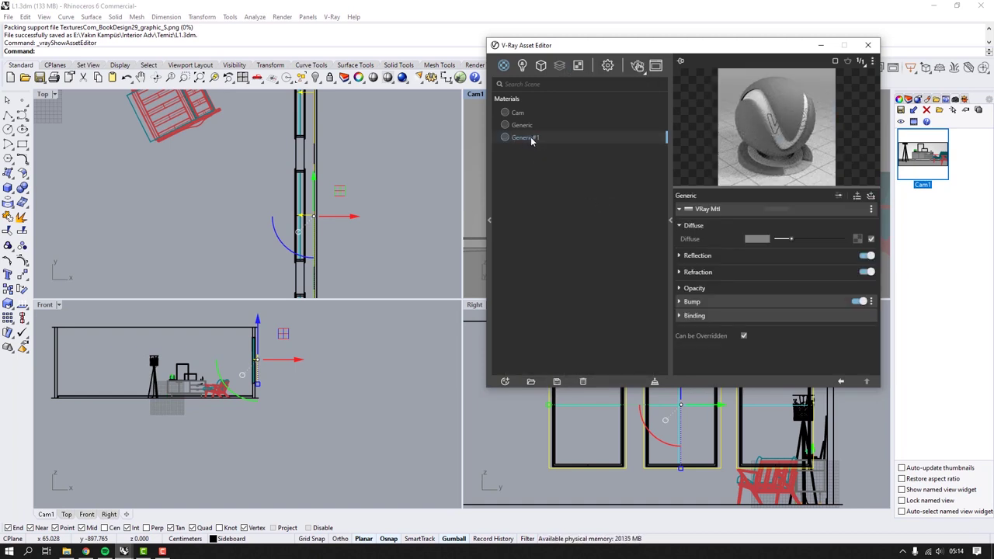
Step: Rename the newly created generic material as Wall
right_click(531, 140)
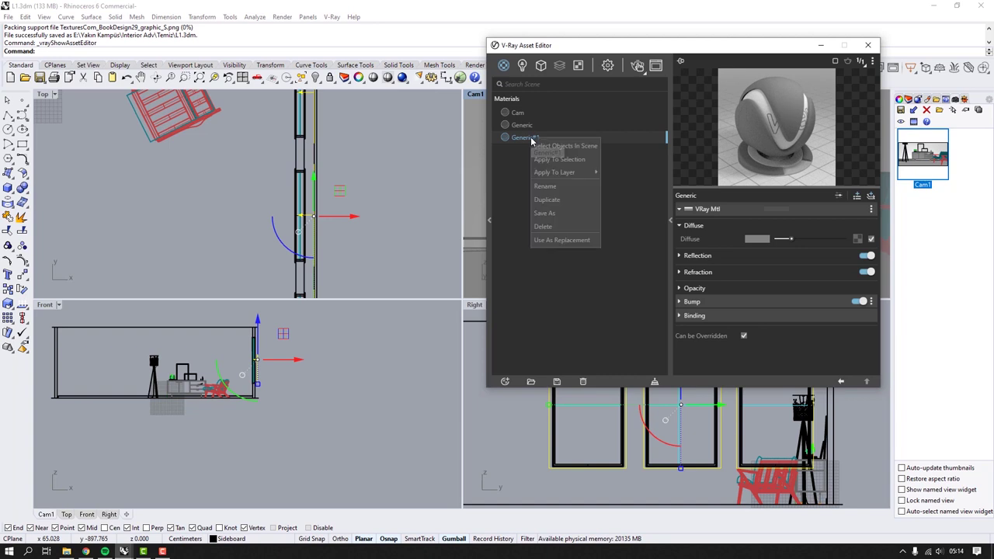
click(547, 197)
drag(543, 137, 505, 145)
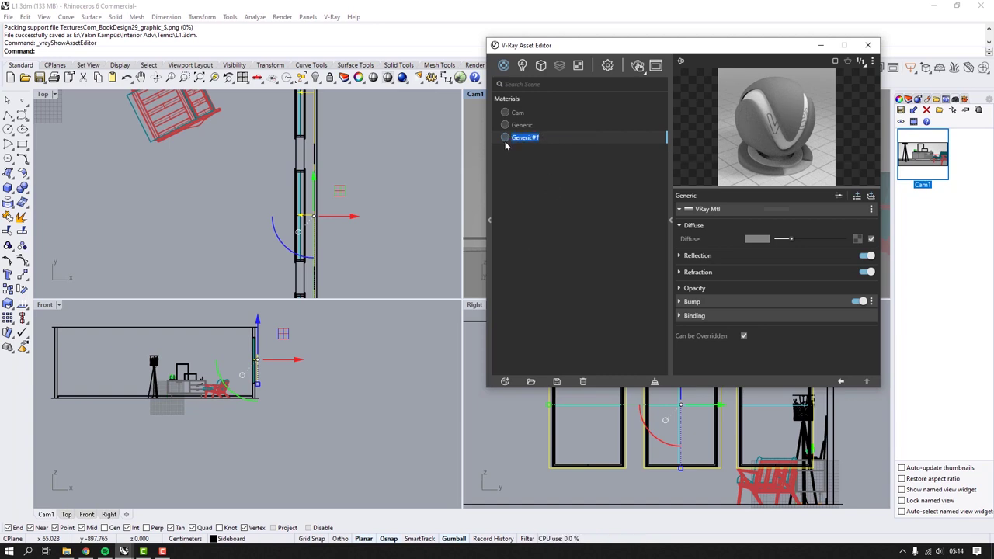
text(Wall)
key(Return)
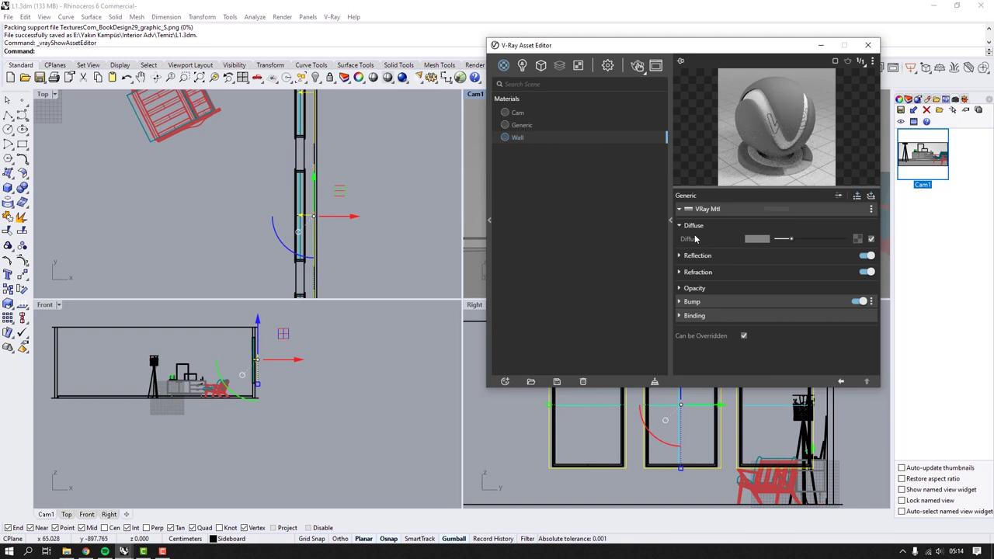
Step: Set the Wall material's diffuse colour to a dark teal blue with R 0.168, G 0.321, B 0.362
click(767, 244)
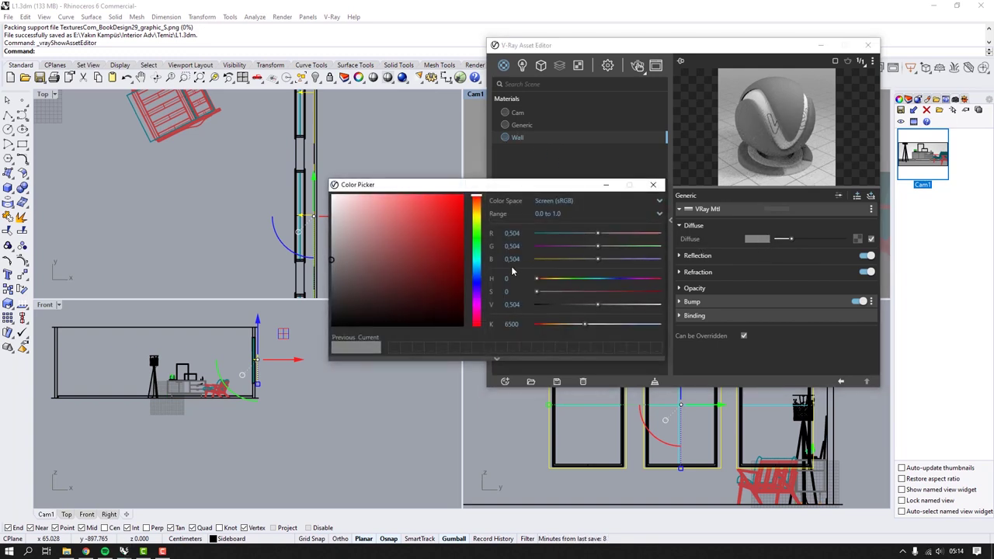
click(476, 264)
mouse_move(393, 289)
mouse_down()
mouse_move(408, 261)
mouse_move(407, 272)
mouse_up()
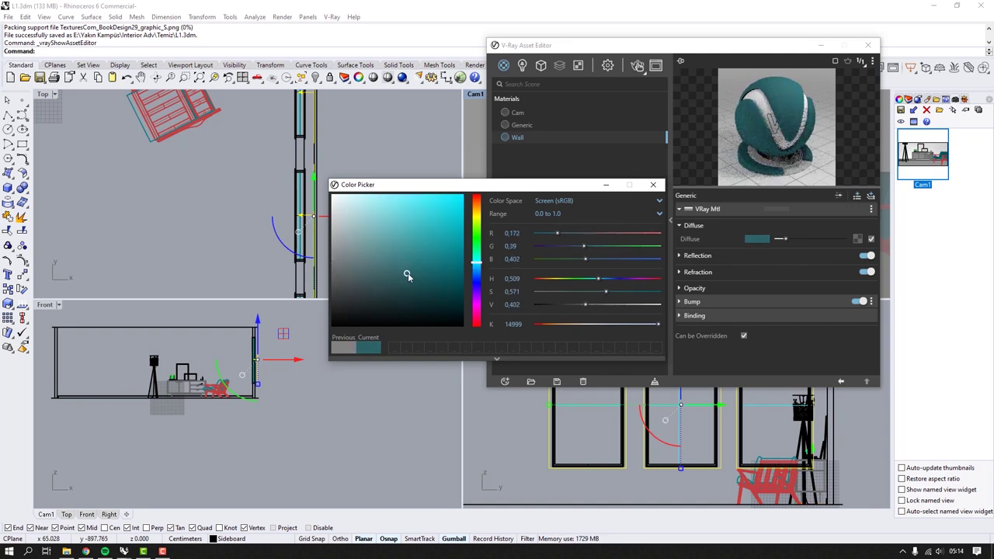
drag(477, 264, 479, 268)
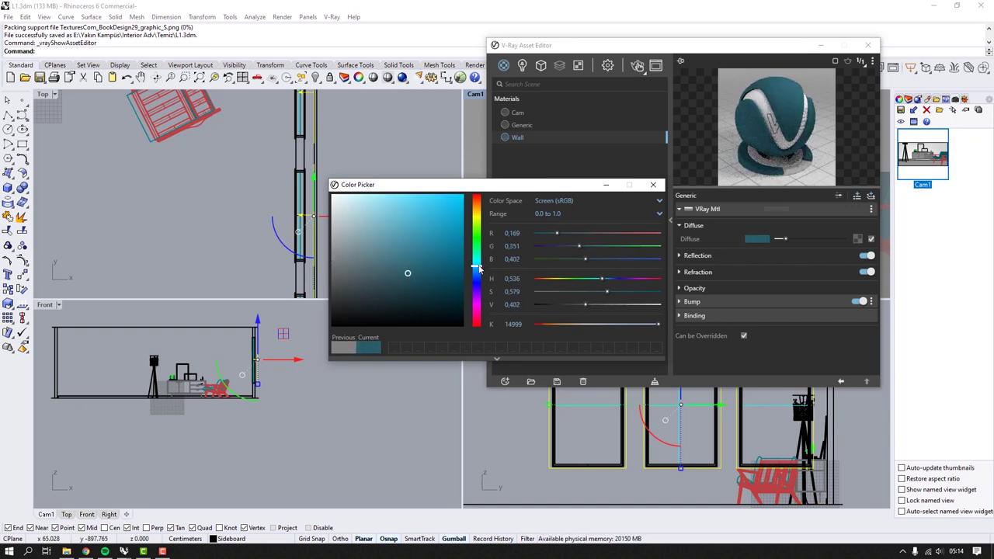
click(402, 278)
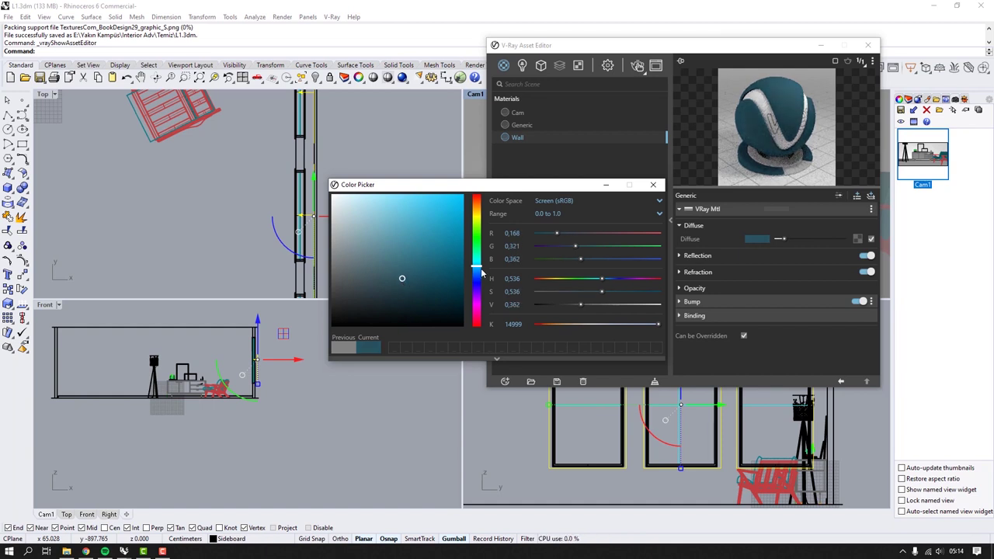
click(653, 184)
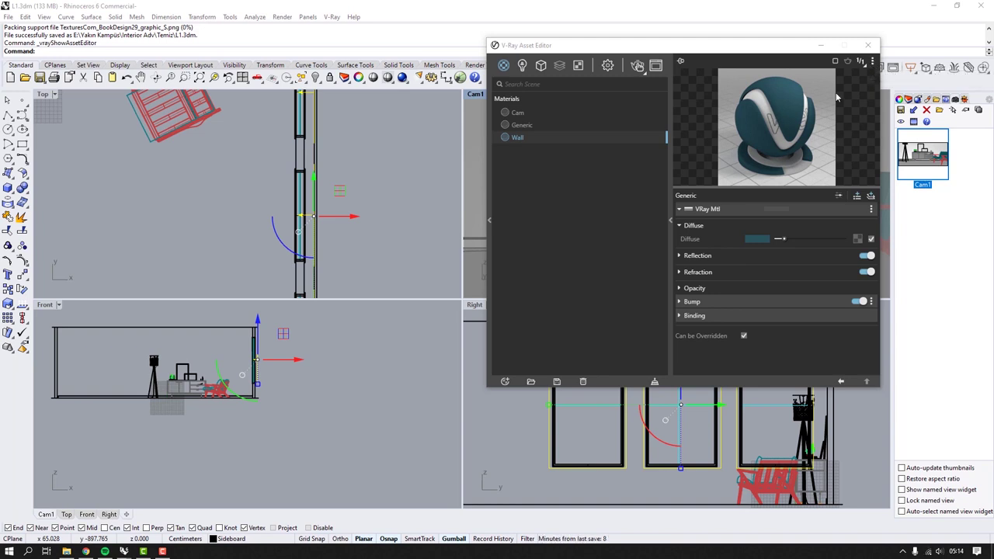
Step: Try the Wall preview scene for the material, and settle on the Wall Closeup preview
click(872, 63)
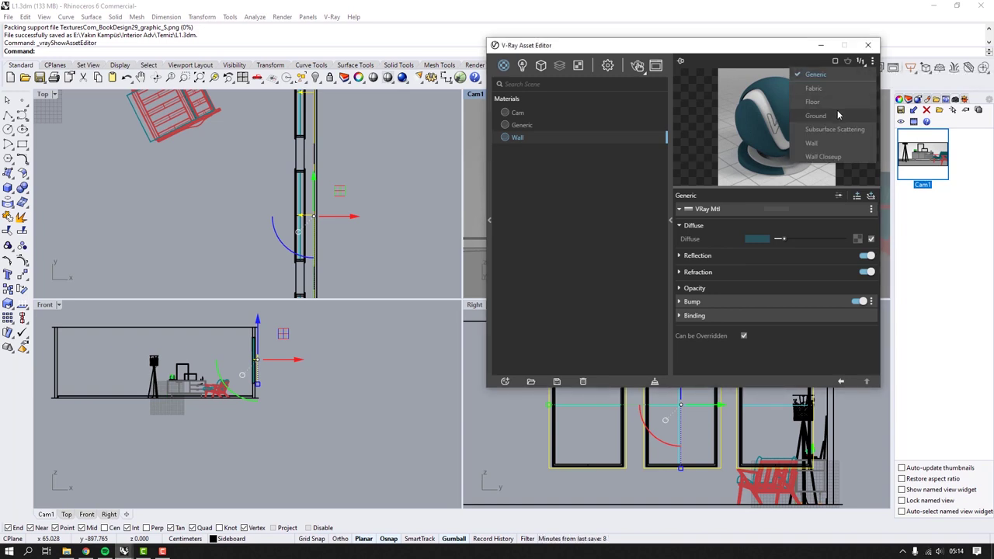
click(831, 143)
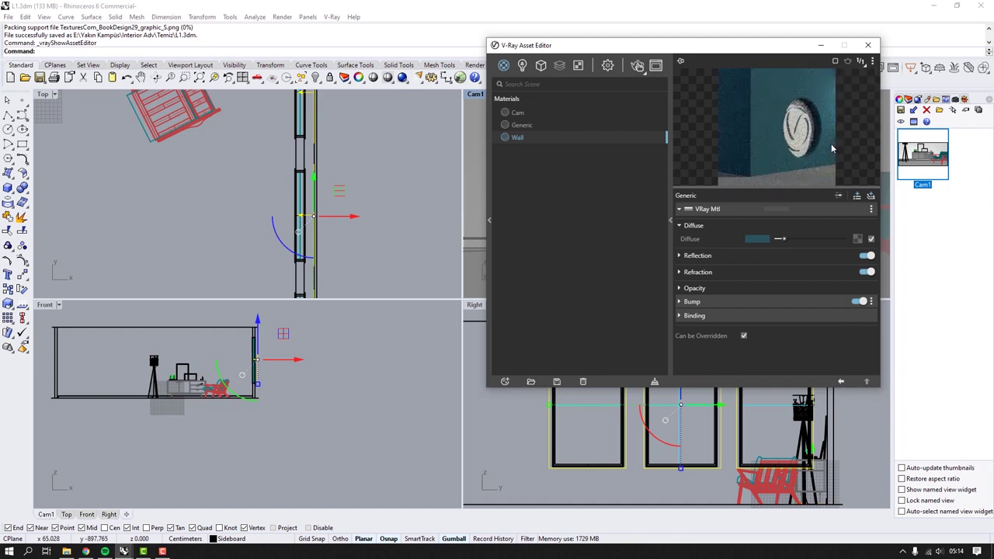
click(872, 62)
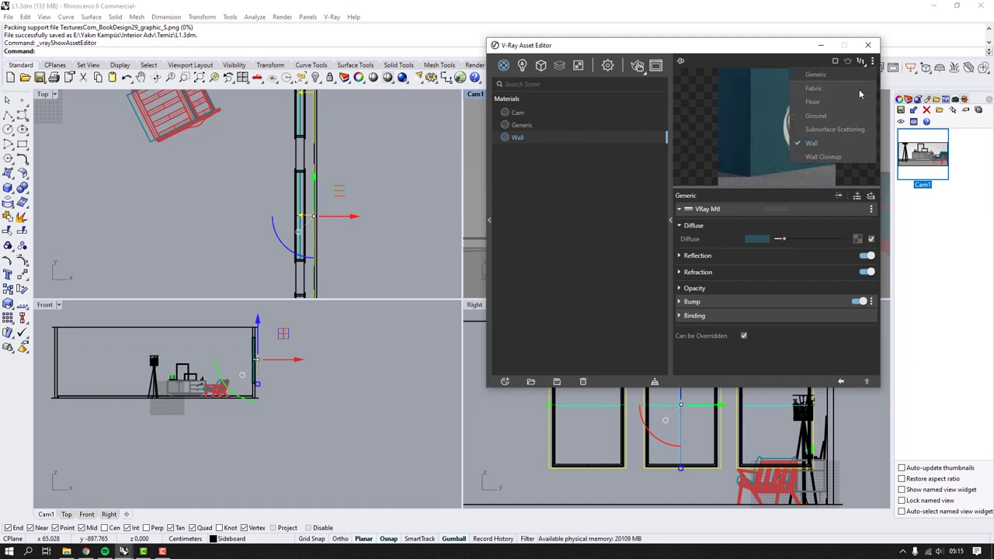
click(831, 155)
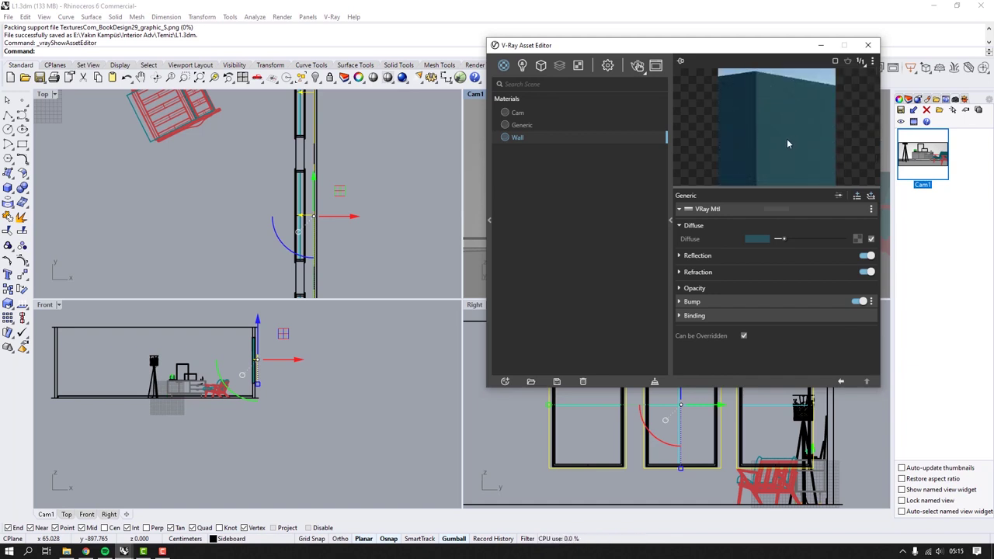
Step: Give the Wall material a mid-grey reflection colour and a reflection glossiness of 0.55
click(732, 255)
drag(808, 268, 818, 270)
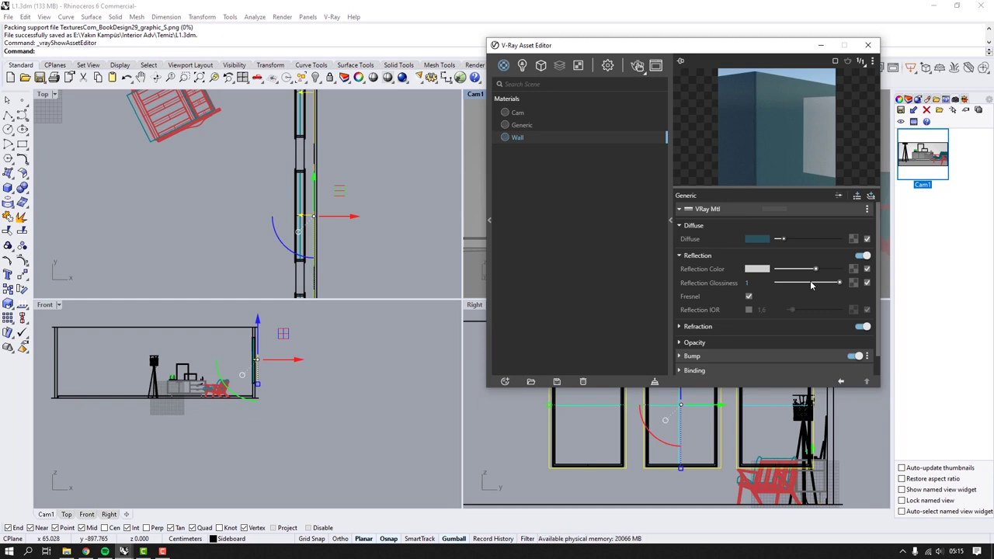
click(810, 285)
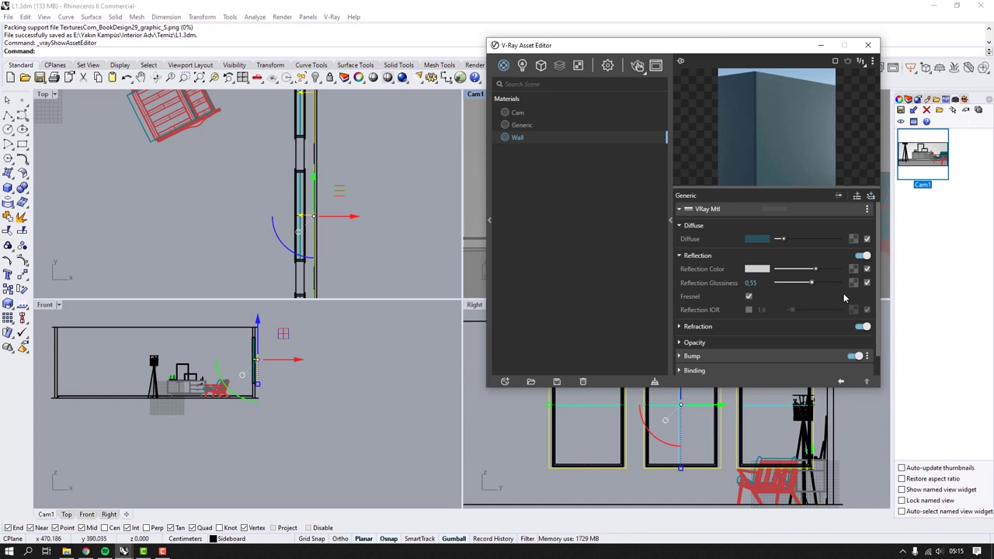
drag(814, 269, 799, 270)
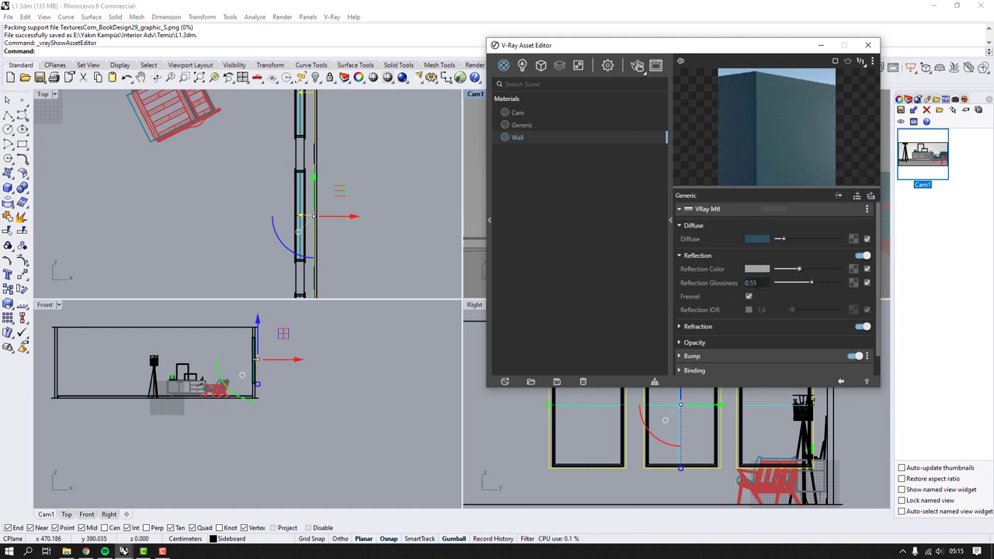
Step: Assign a Stucco texture to the Wall material's reflection glossiness
click(854, 284)
scroll(816, 194, down, 3)
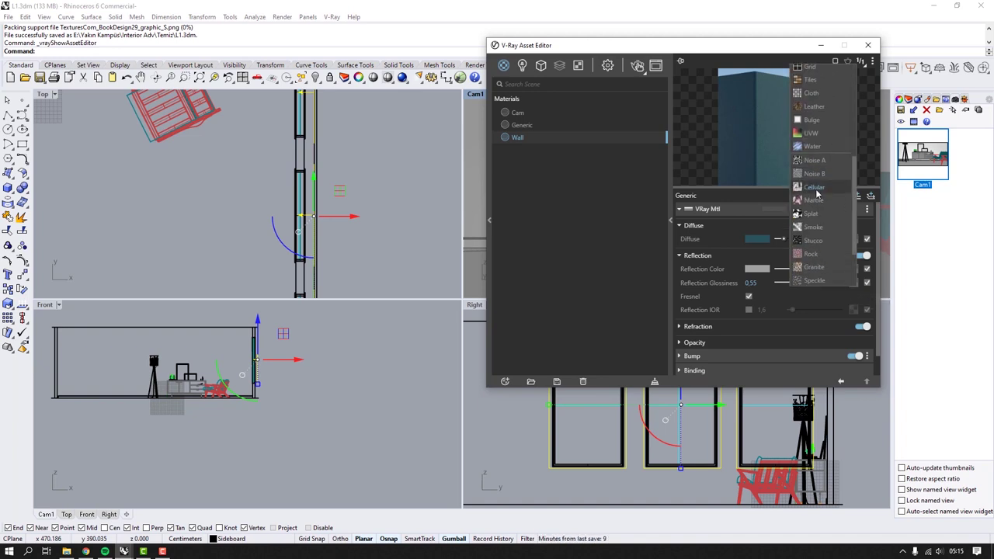
click(830, 244)
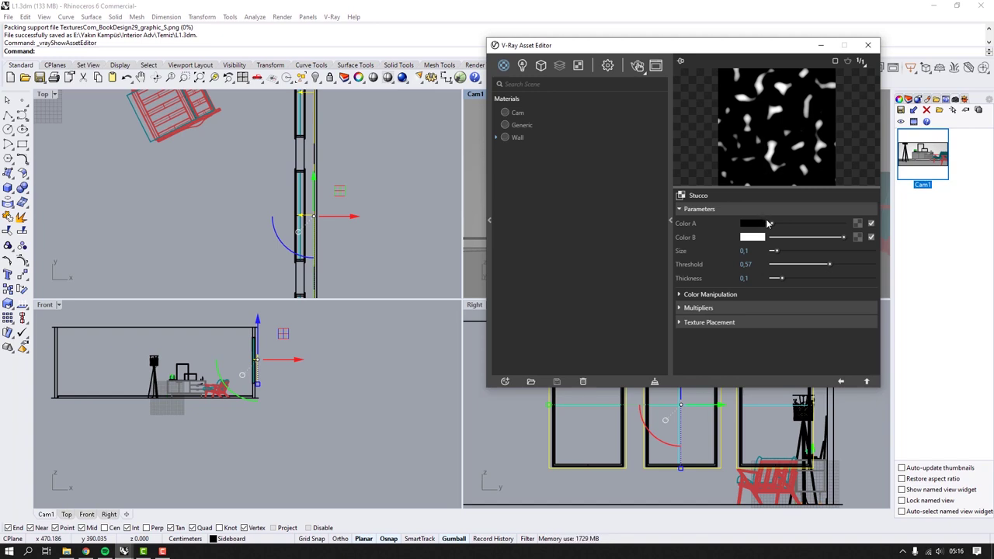
Step: Refine the stucco texture with grey tones for Color A and Color B, a very small size, threshold 0.35 and thickness 0.51
drag(772, 224, 802, 245)
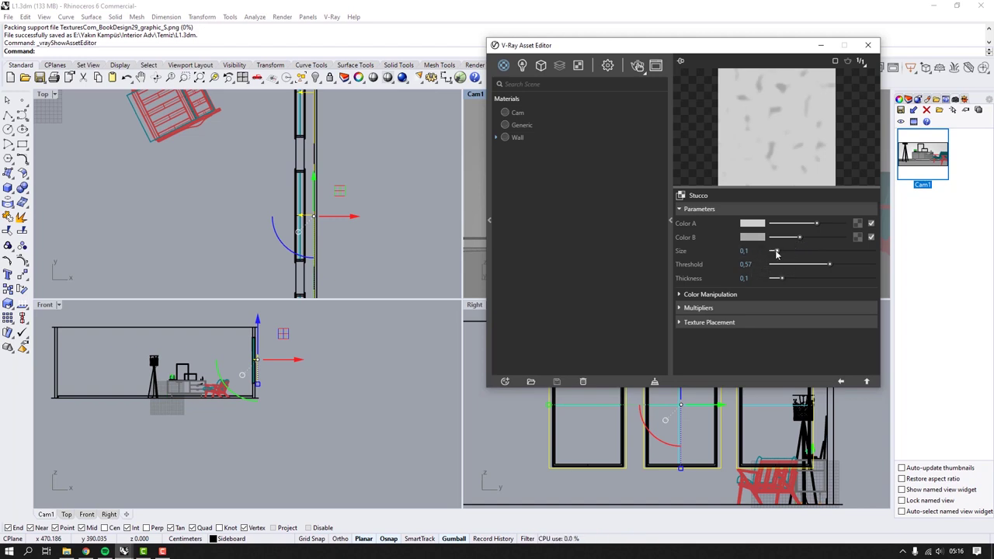
drag(775, 250, 773, 255)
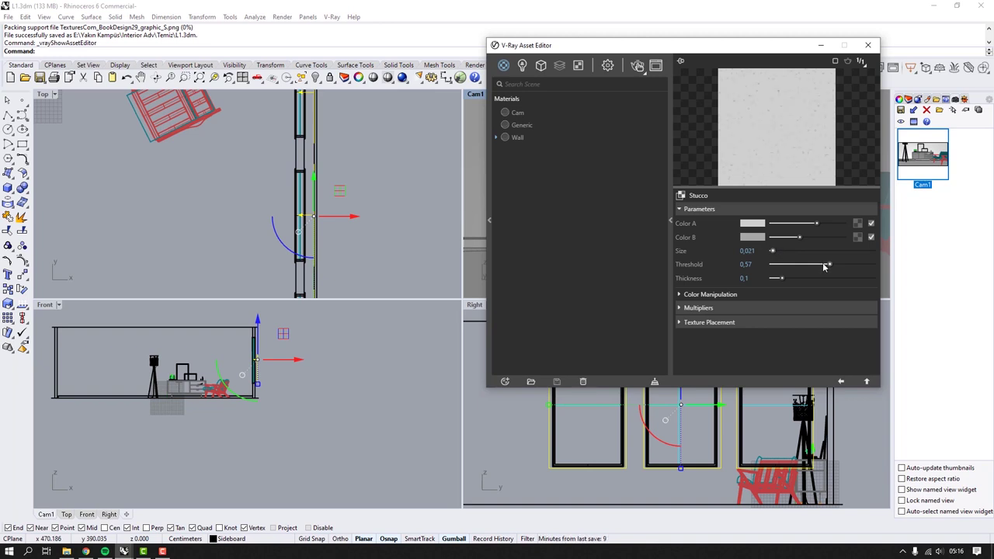
drag(828, 264, 803, 269)
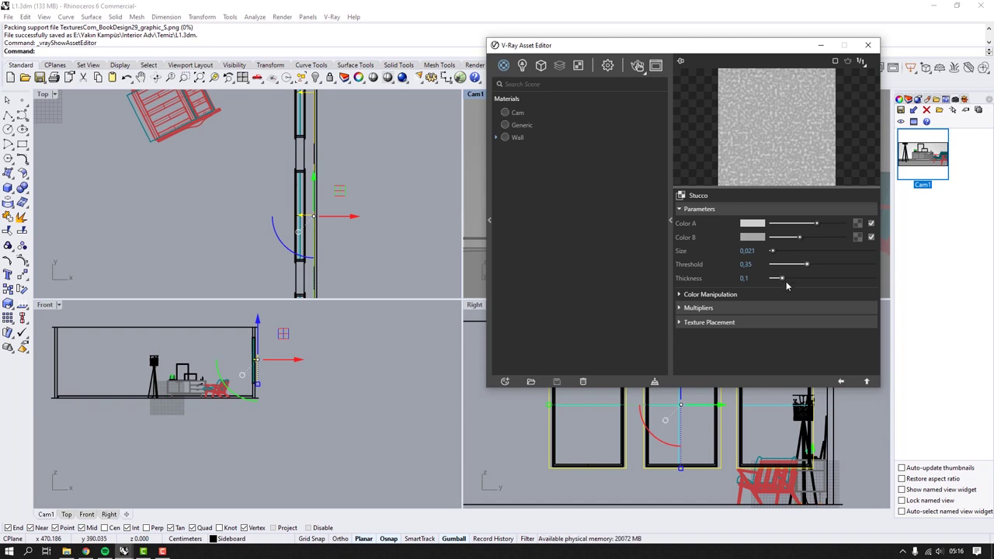
drag(773, 278, 823, 273)
mouse_move(816, 223)
mouse_down()
mouse_move(789, 243)
mouse_move(804, 229)
mouse_up()
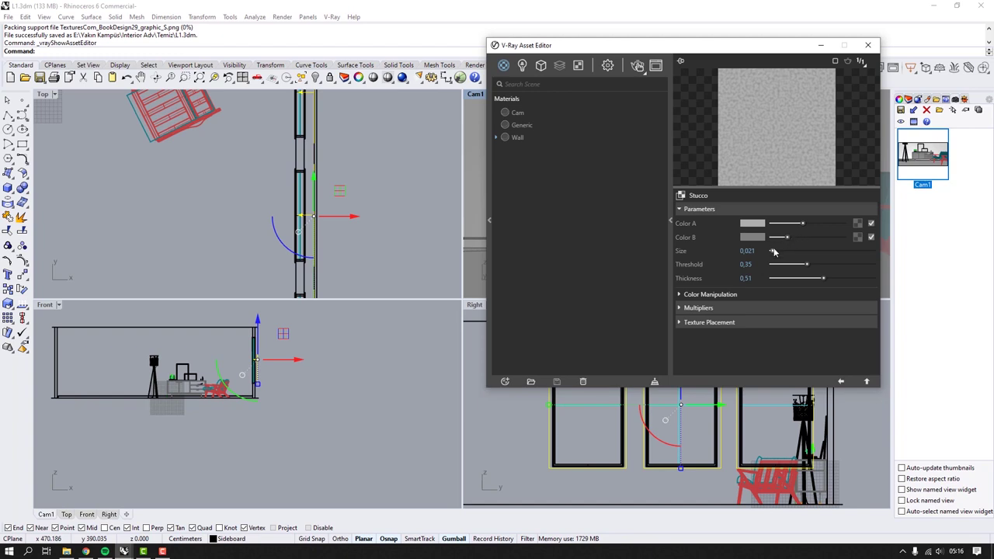
drag(773, 251, 772, 250)
Step: Return to the Wall material and brighten its reflection colour to near white
click(868, 382)
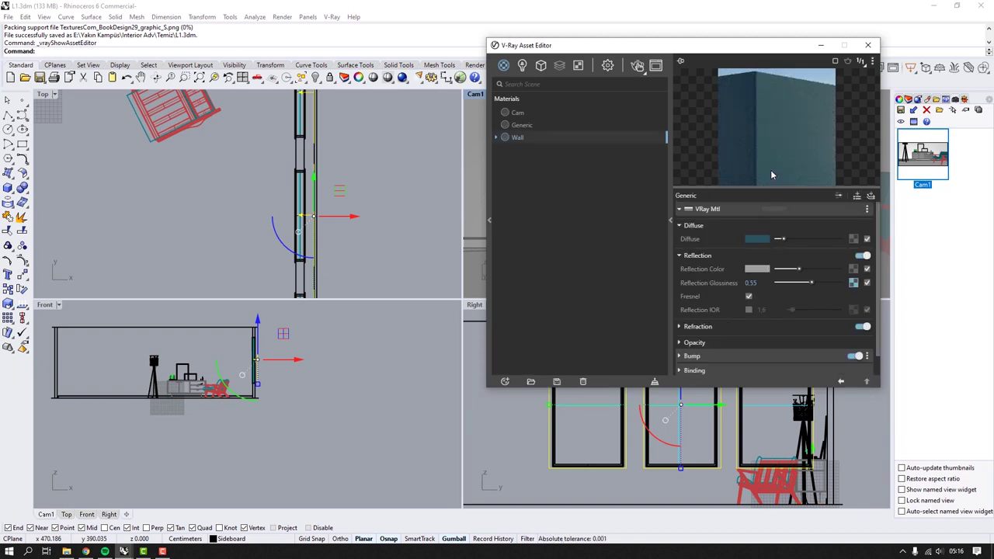
drag(798, 268, 825, 269)
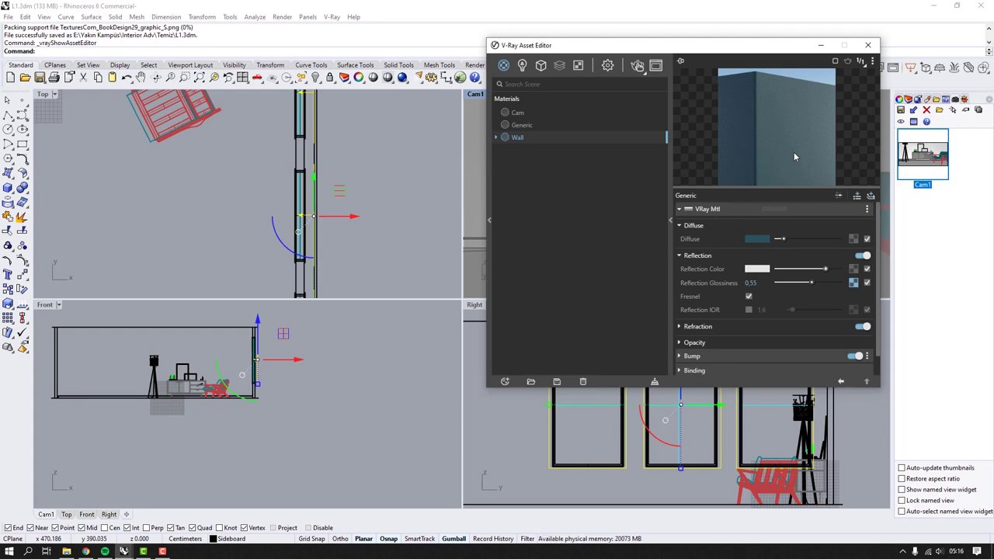
Step: Frame the bare wall beside the picture frames in the Cam1 view and start an interactive render of it
drag(719, 49, 290, 74)
right_drag(645, 154, 695, 175)
scroll(614, 151, up, 4)
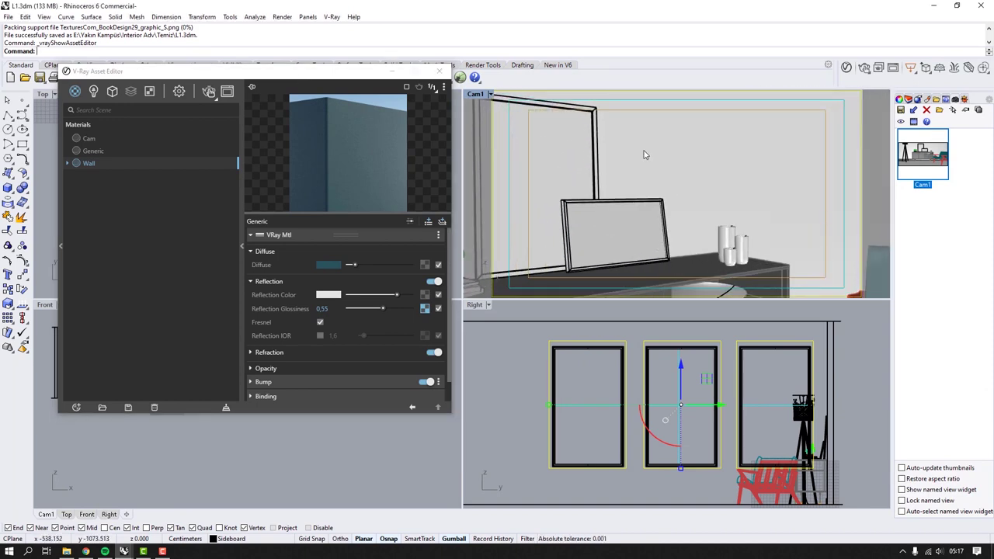
click(586, 171)
text(ZS)
key(Return)
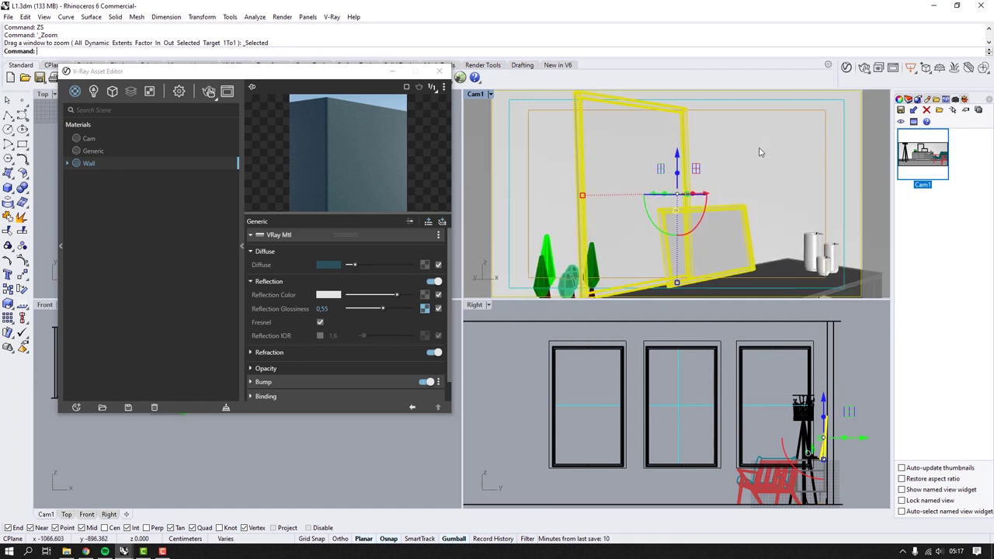
right_drag(756, 157, 676, 169)
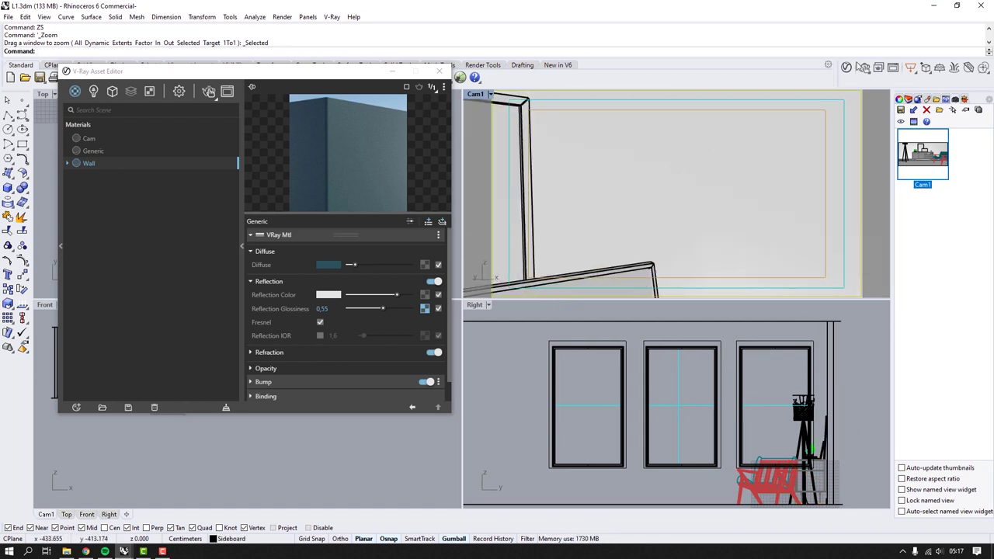
click(863, 68)
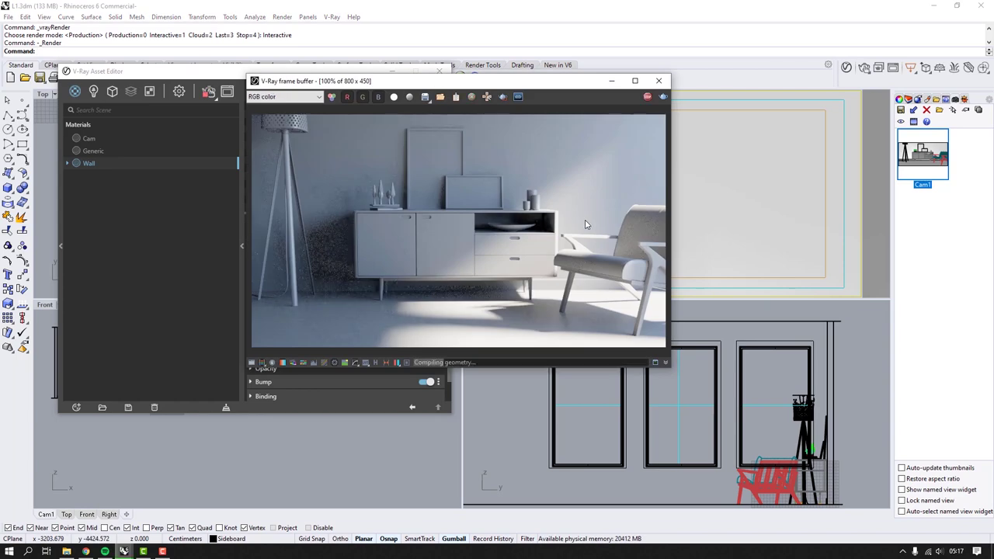
drag(527, 85, 755, 49)
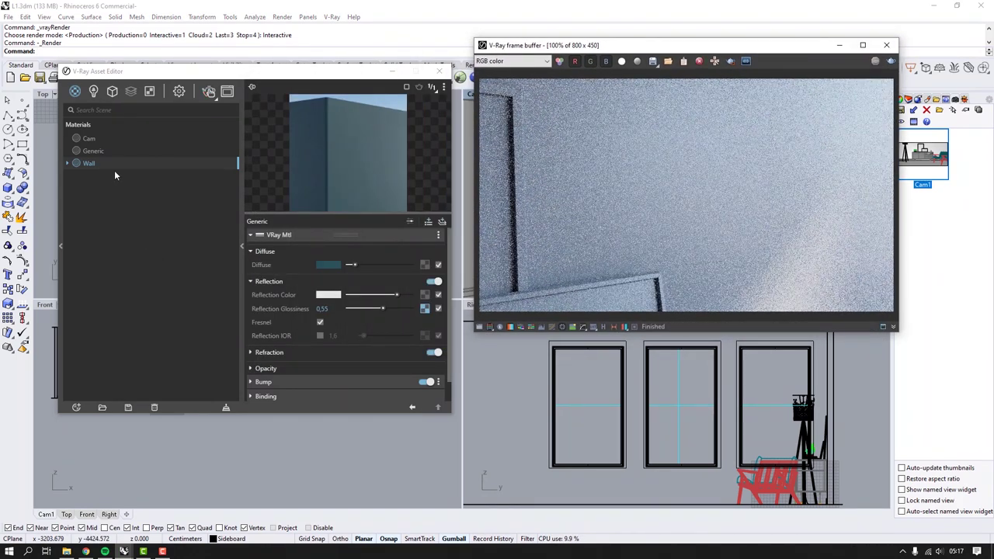
Step: Turn off Can be Overridden for the Wall material and open its bump settings
scroll(308, 311, down, 1)
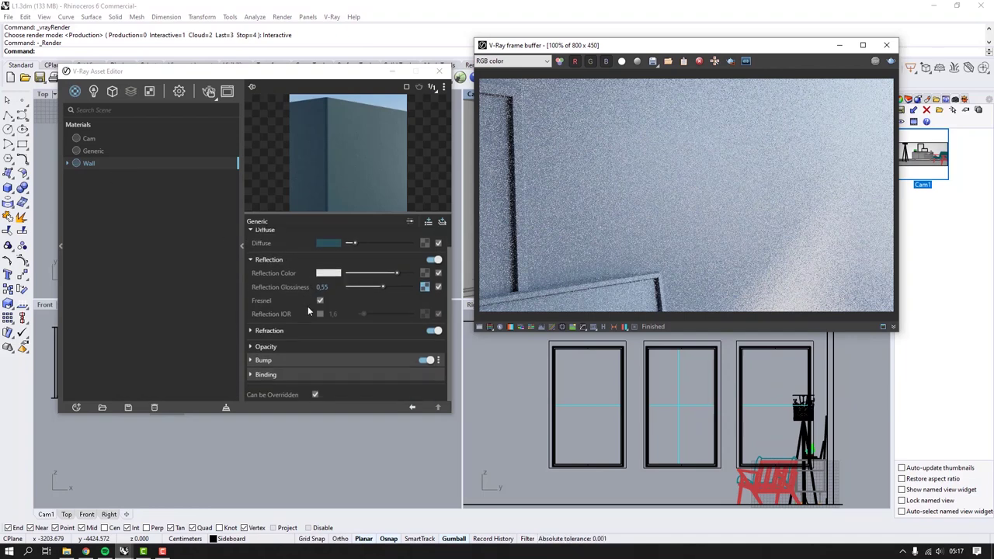
click(315, 394)
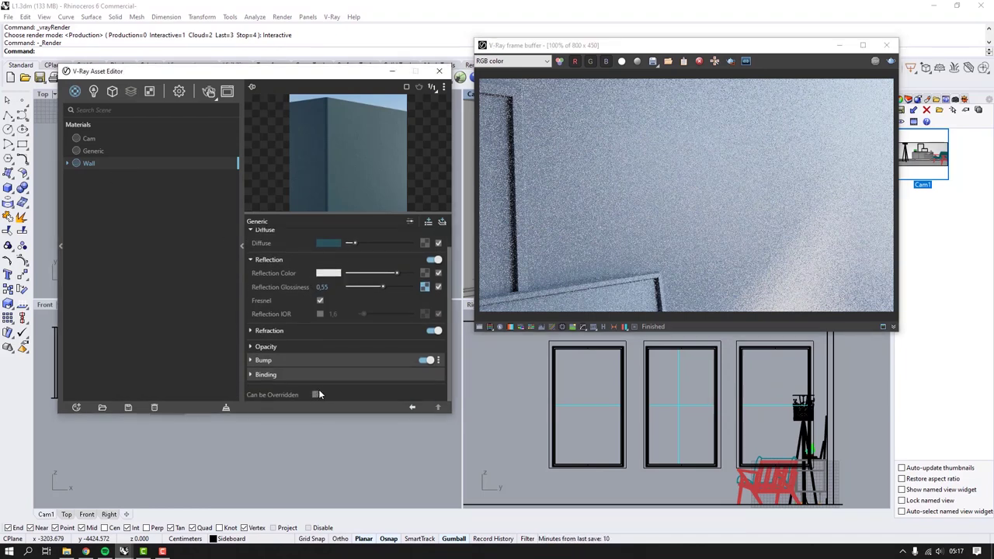
click(357, 361)
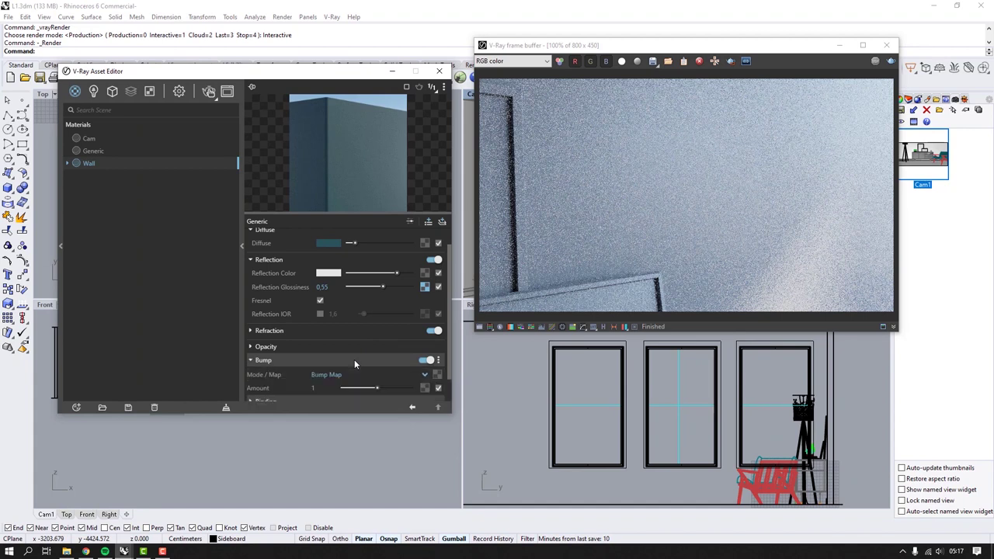
Step: Reuse the reflection glossiness stucco texture as an instance in the Wall material's bump map and set the bump amount to 0.5
scroll(339, 373, down, 1)
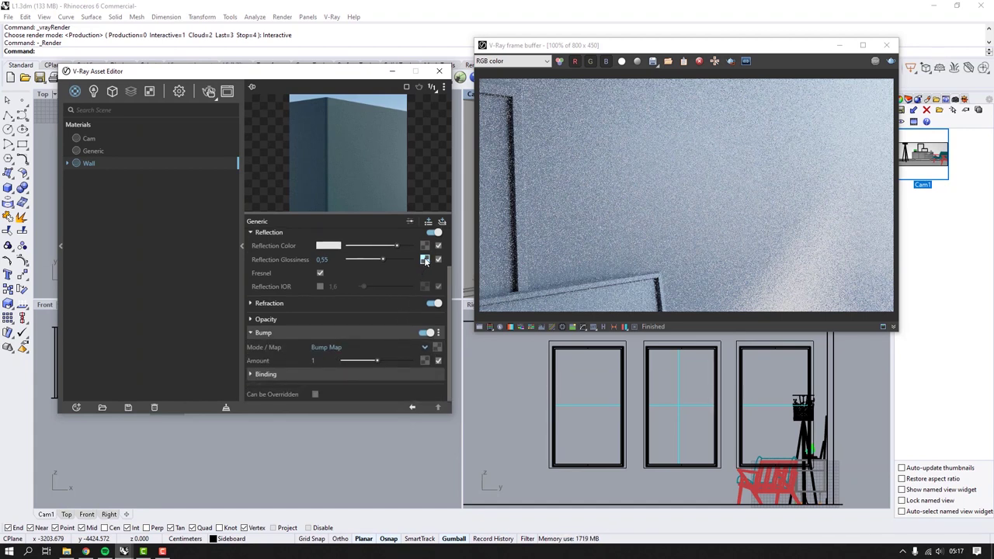
click(436, 350)
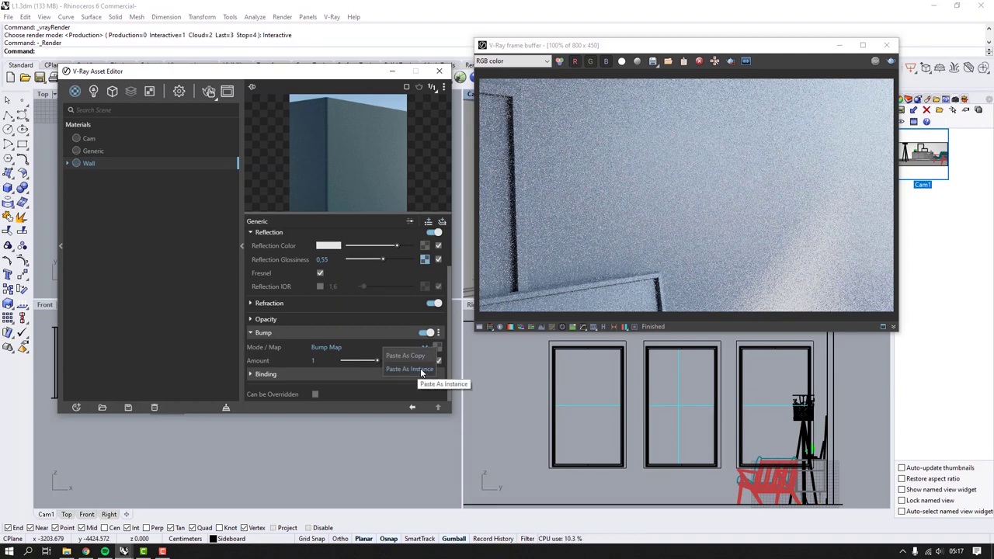
click(420, 370)
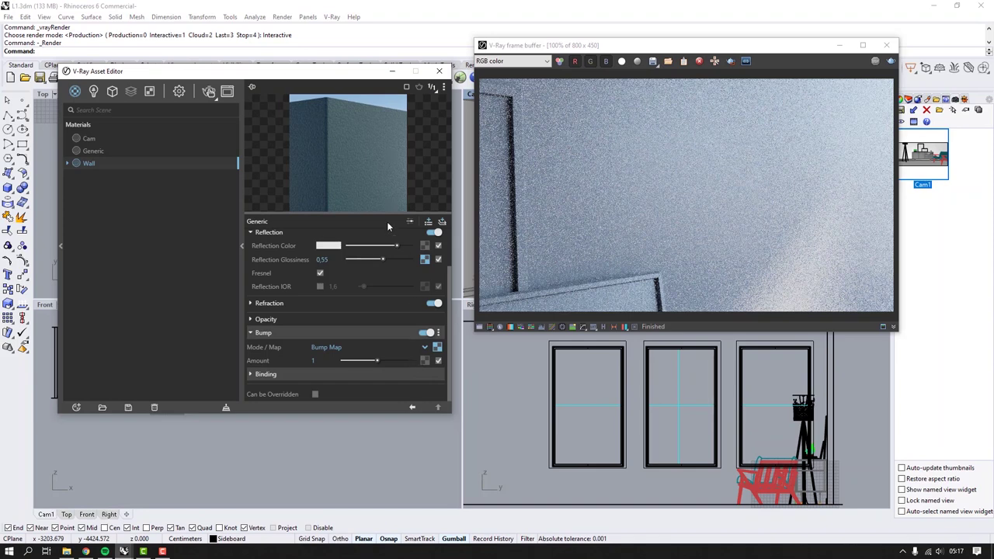
click(313, 360)
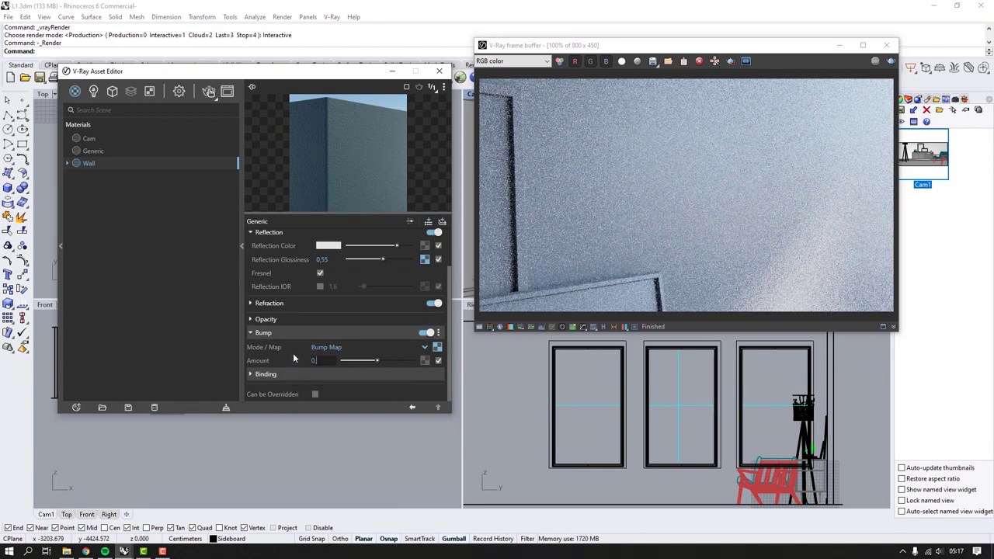
text(0.5)
key(Return)
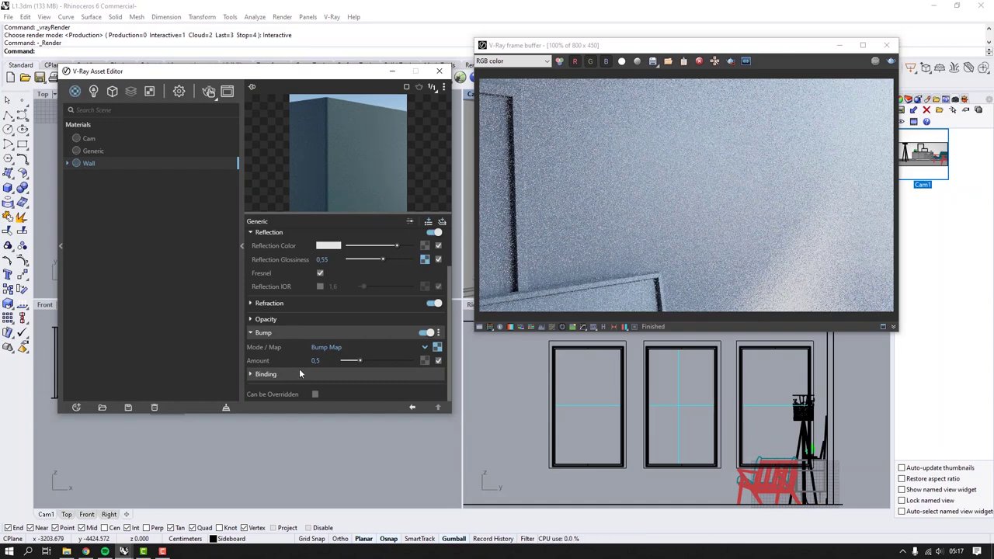
Step: Apply the Wall material to the Wall layer and start an interactive render
right_click(100, 162)
mouse_move(148, 195)
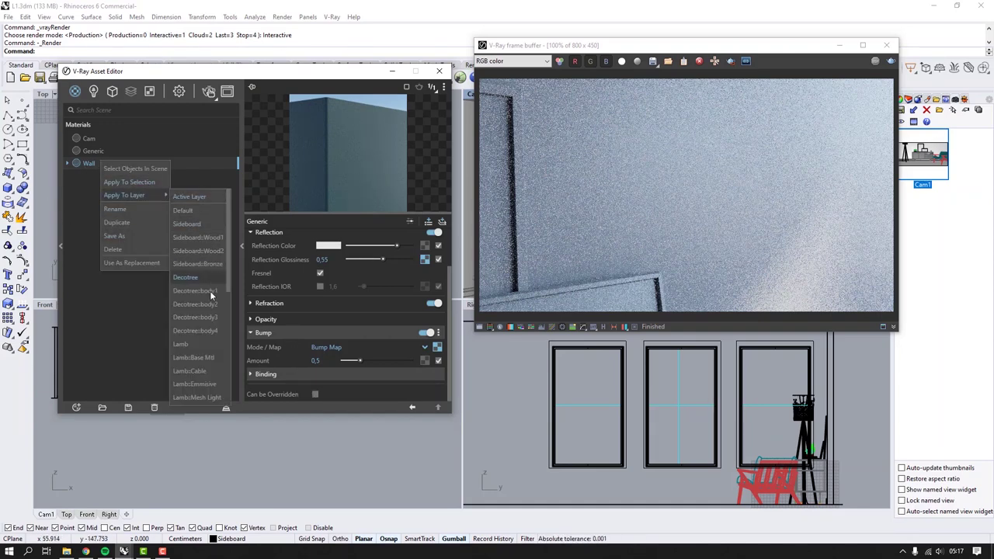
scroll(202, 334, down, 3)
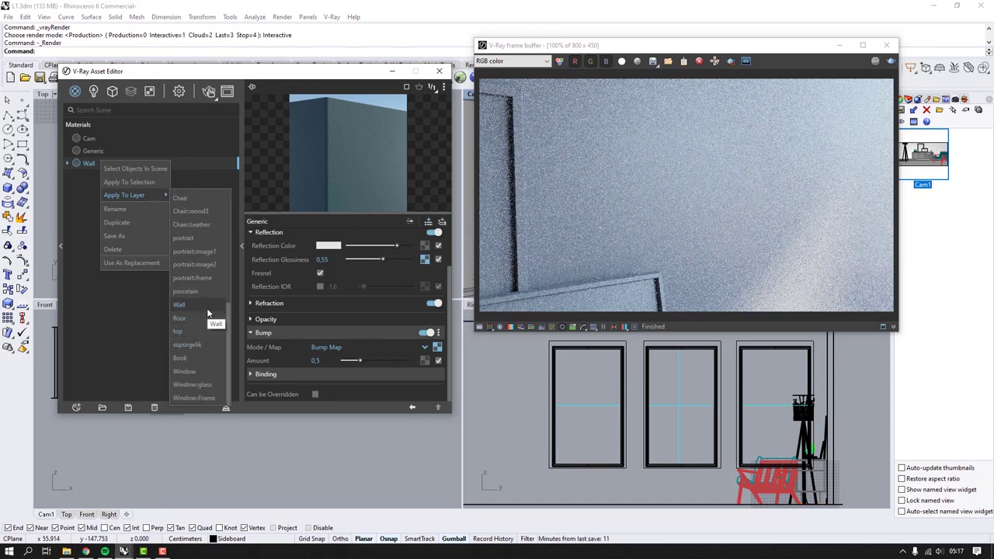
click(207, 310)
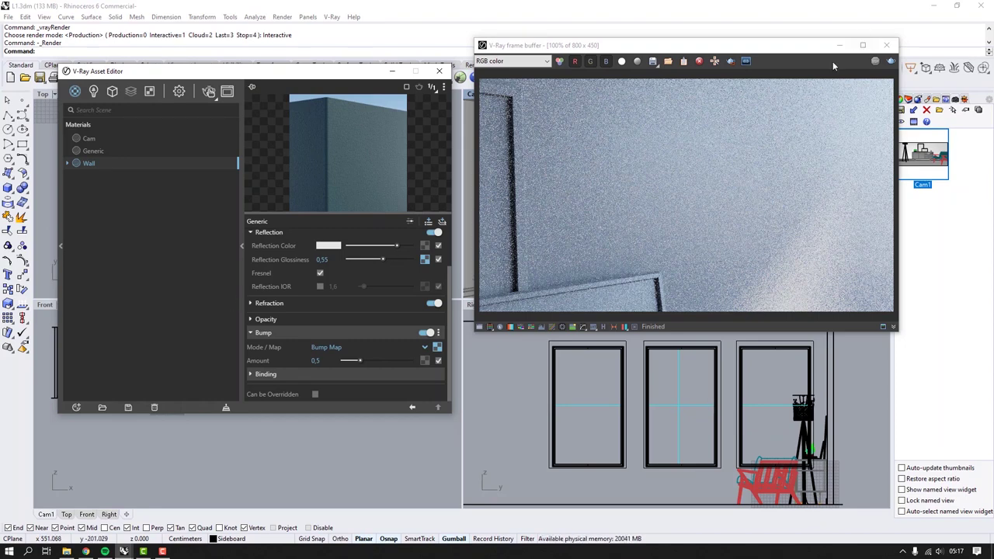
click(212, 93)
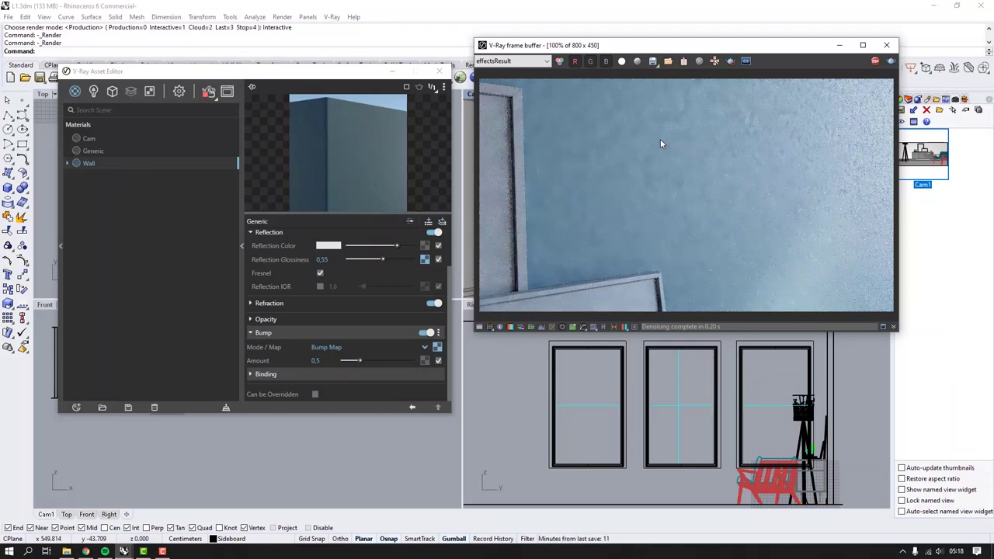
Step: Select the wall and apply a capped box texture mapping based on its bounding box in World coordinates
drag(761, 47, 753, 169)
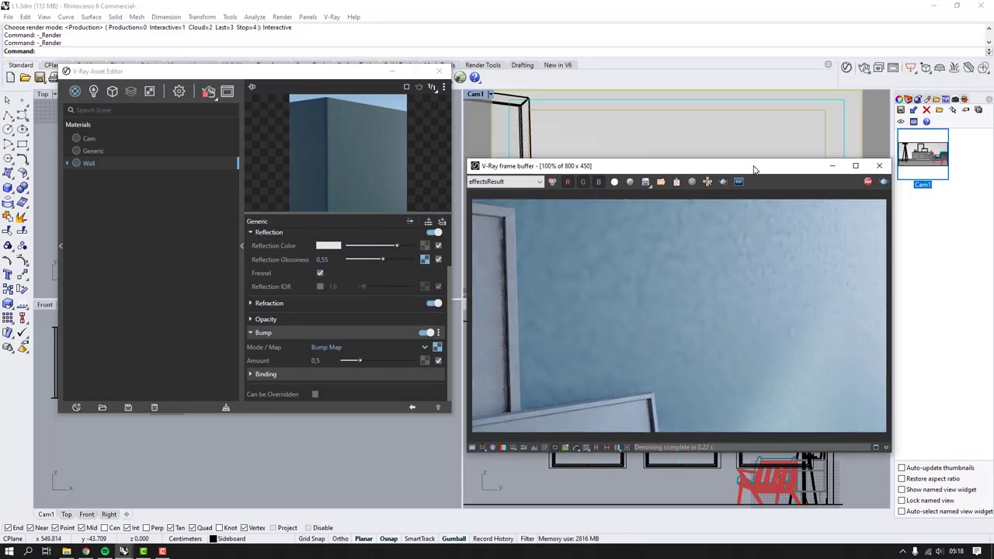
click(748, 138)
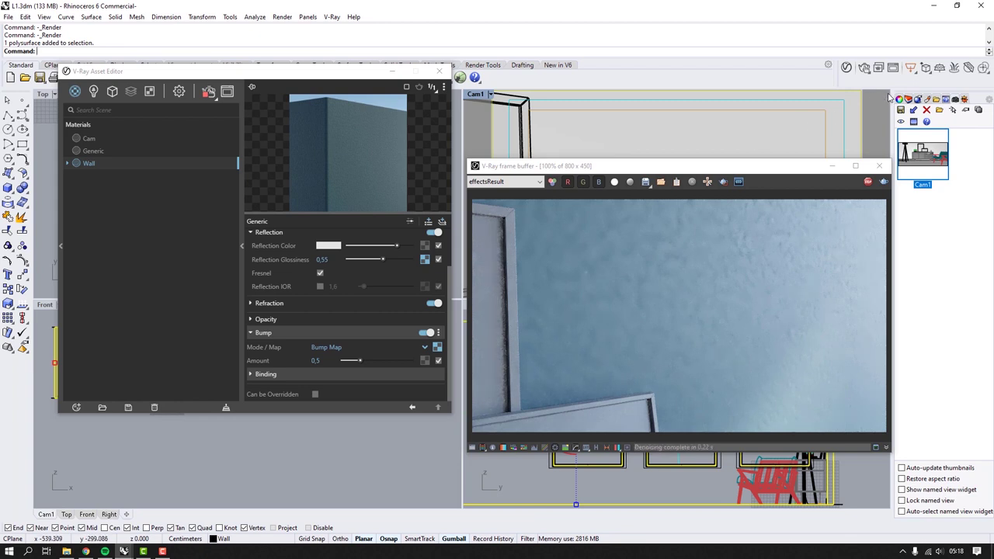
drag(788, 169, 433, 121)
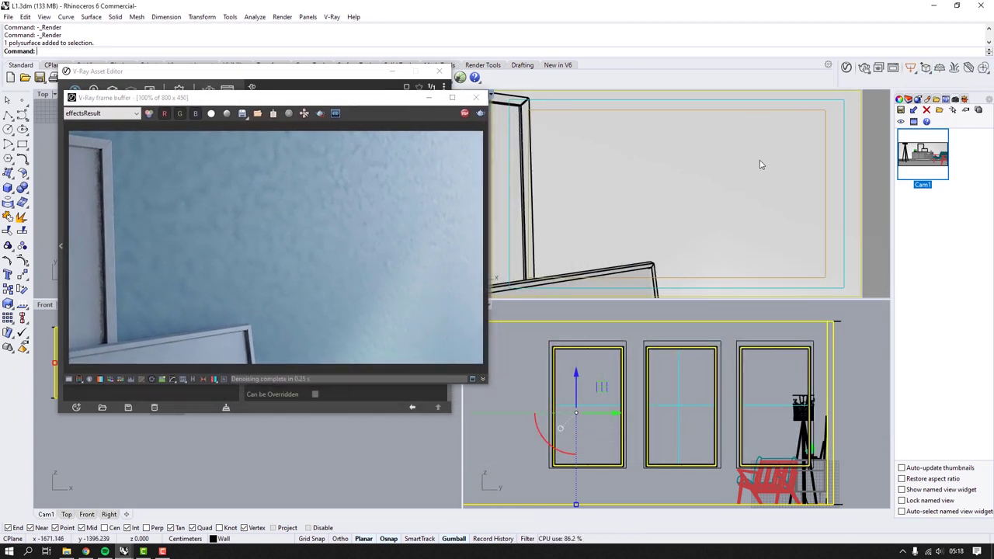
click(900, 101)
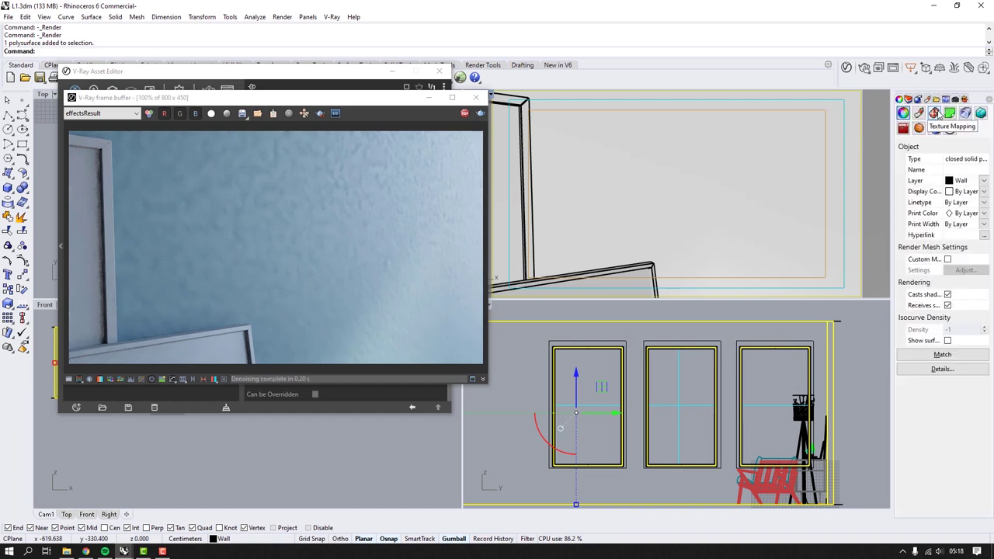
click(934, 112)
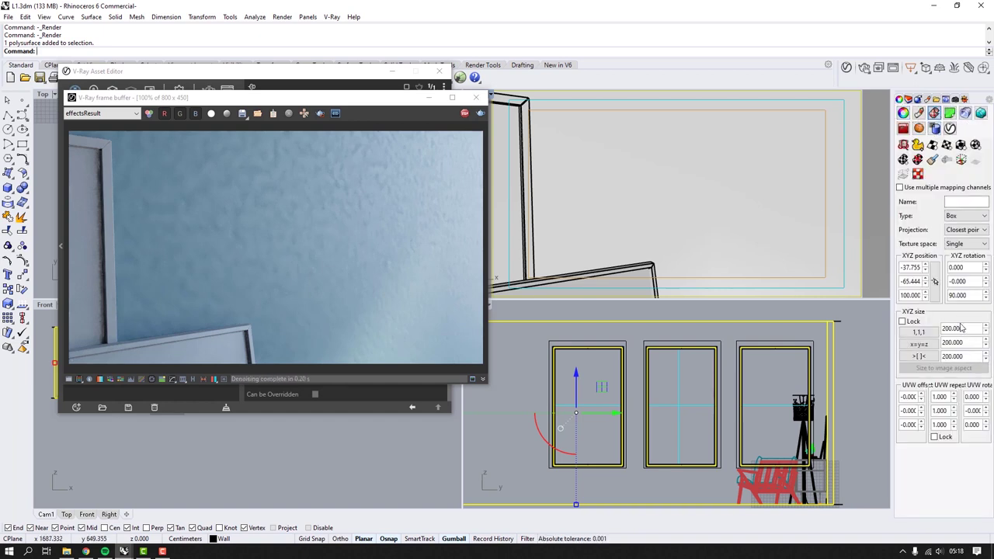
click(961, 146)
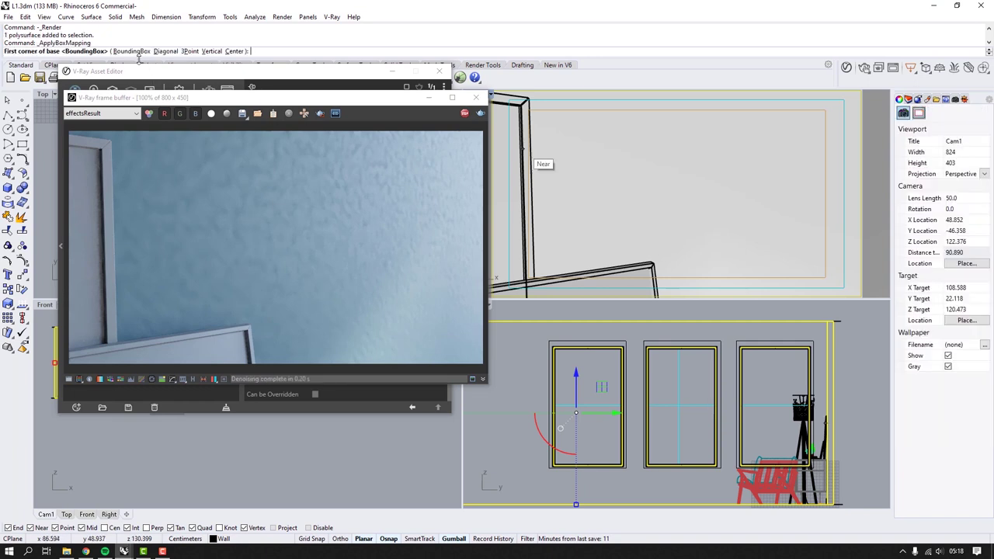
click(132, 51)
click(121, 52)
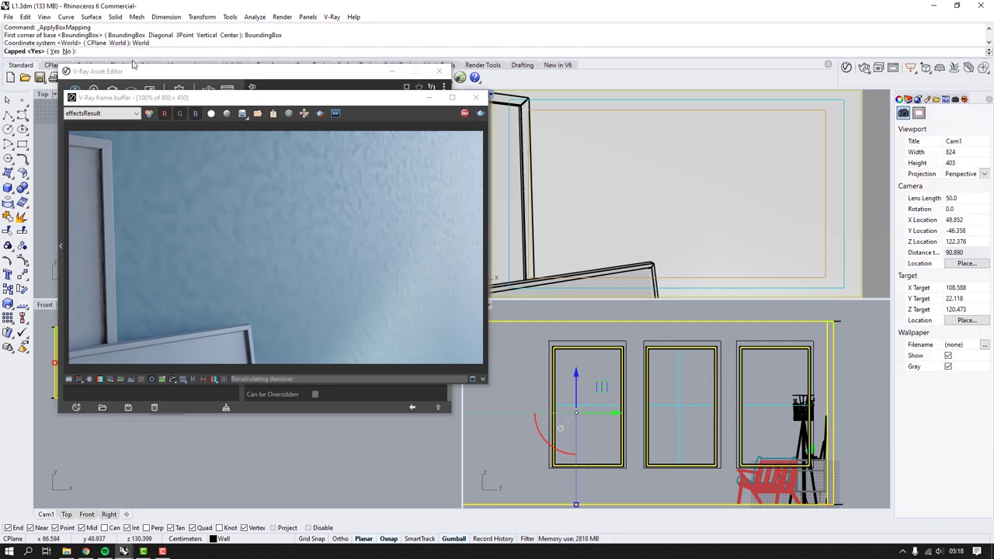
click(60, 51)
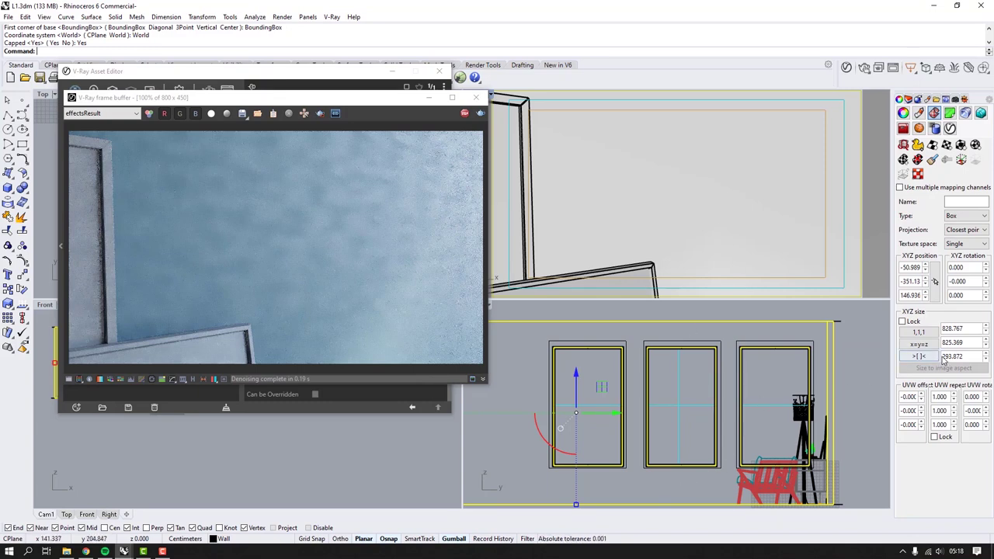
Step: Set the wall's box mapping size to 100 in X, Y and Z
click(951, 329)
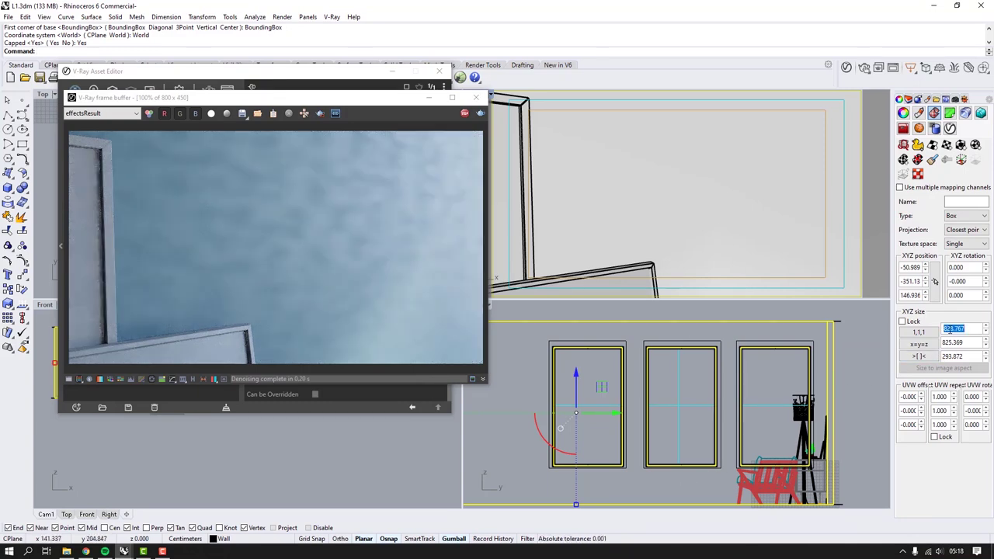
text(100)
key(Return)
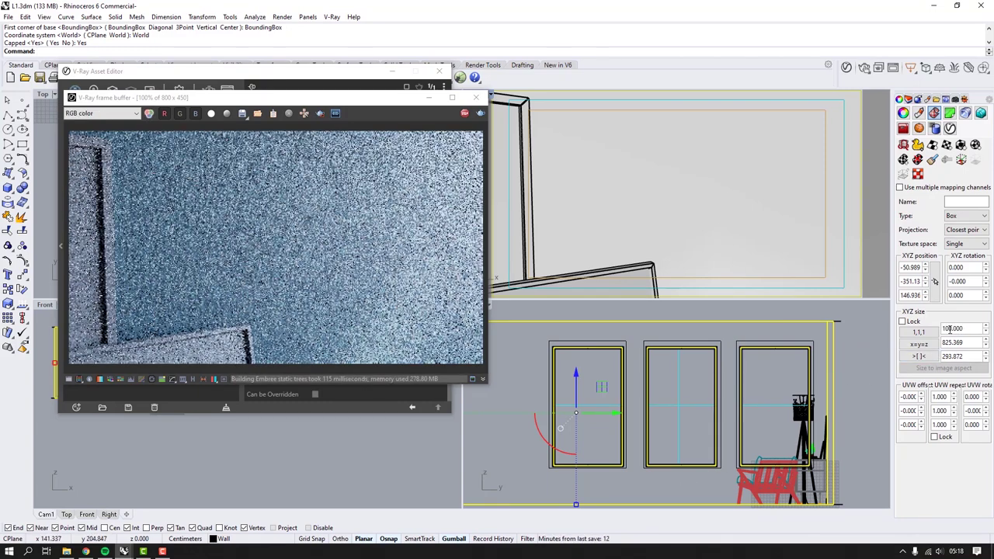
click(963, 342)
text(100)
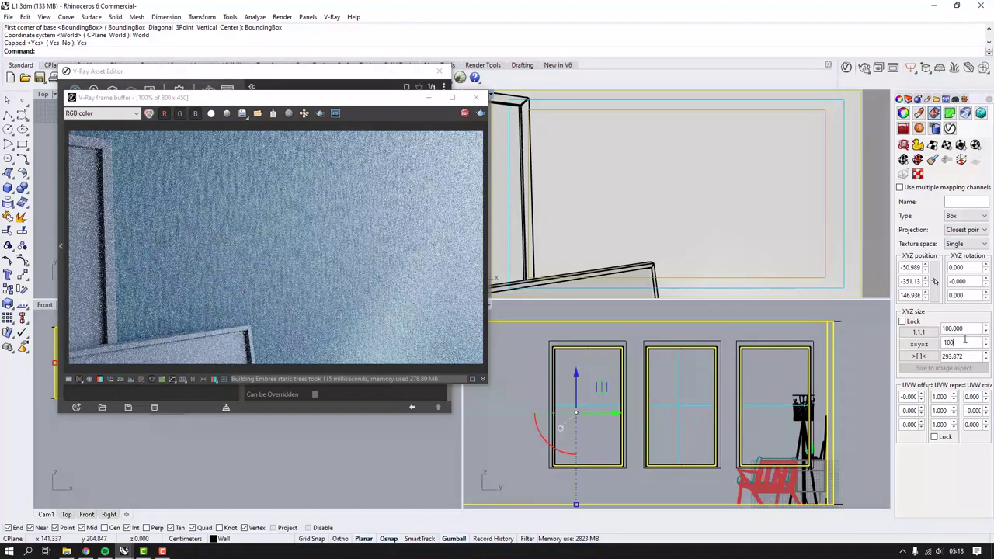
key(Return)
click(954, 356)
text(100)
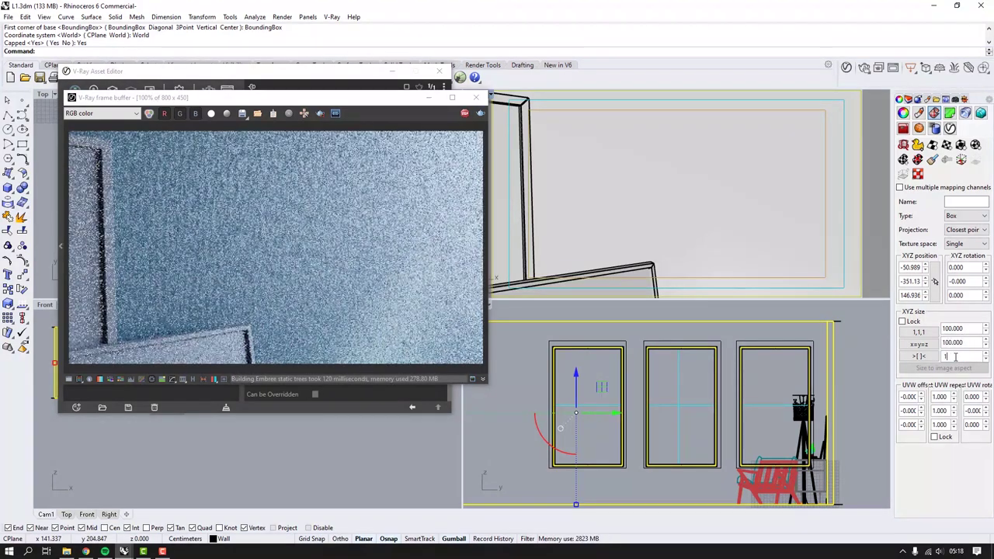
key(Return)
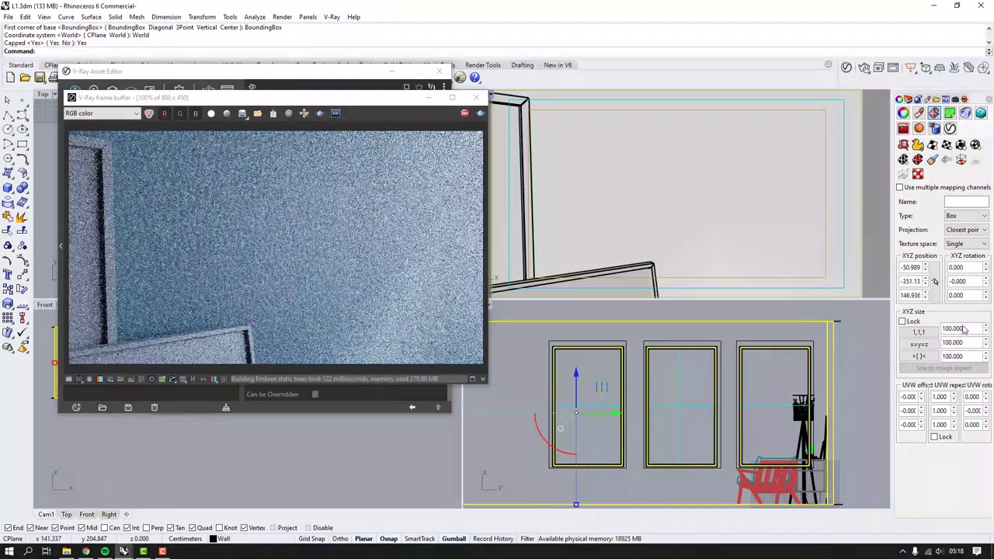
Step: Lock the mapping's XYZ size proportions and reduce the size to 20 on all axes
click(904, 322)
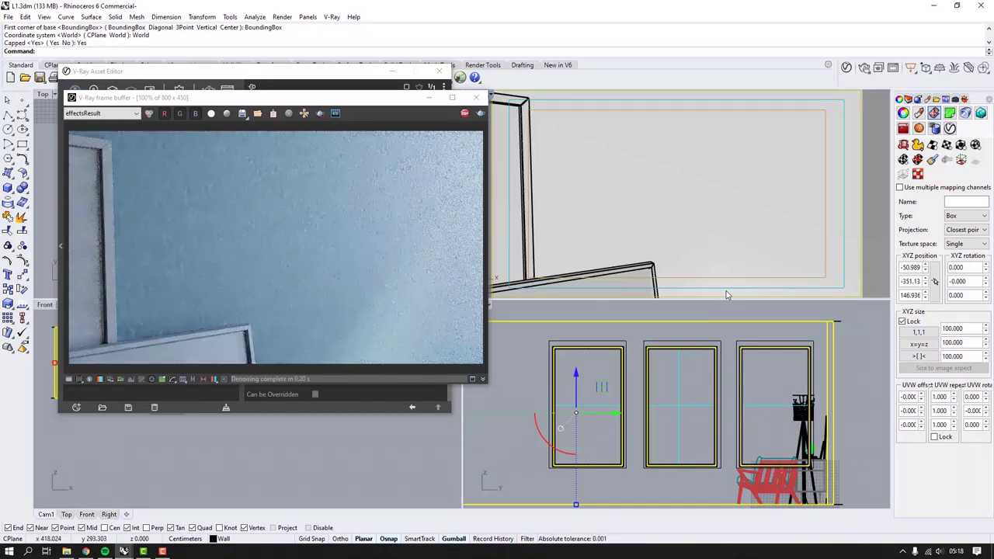
double_click(952, 328)
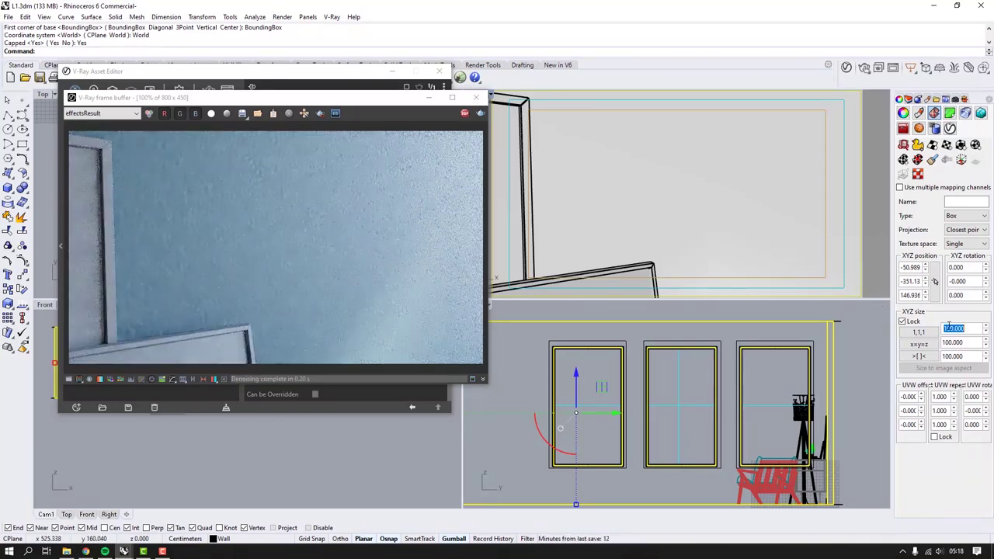
text(20)
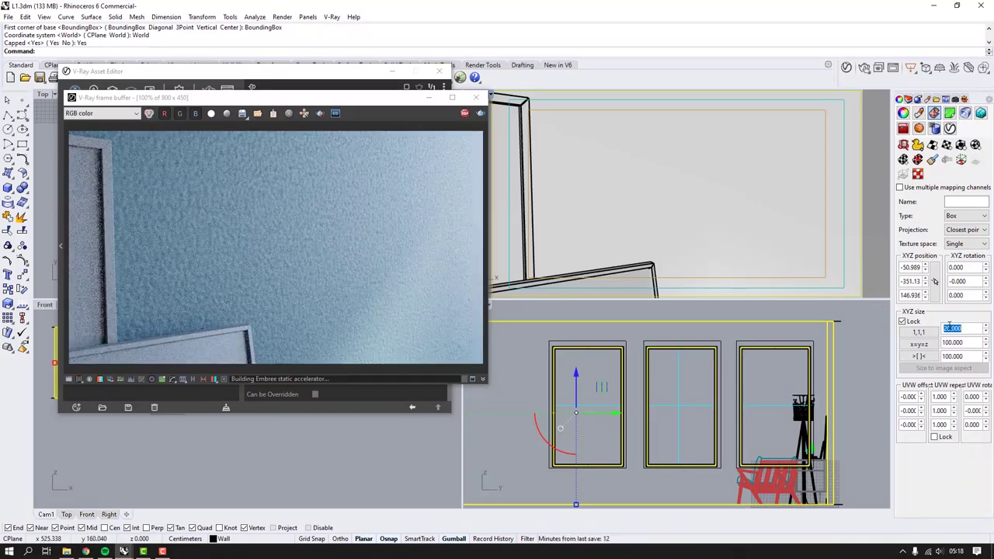
key(Return)
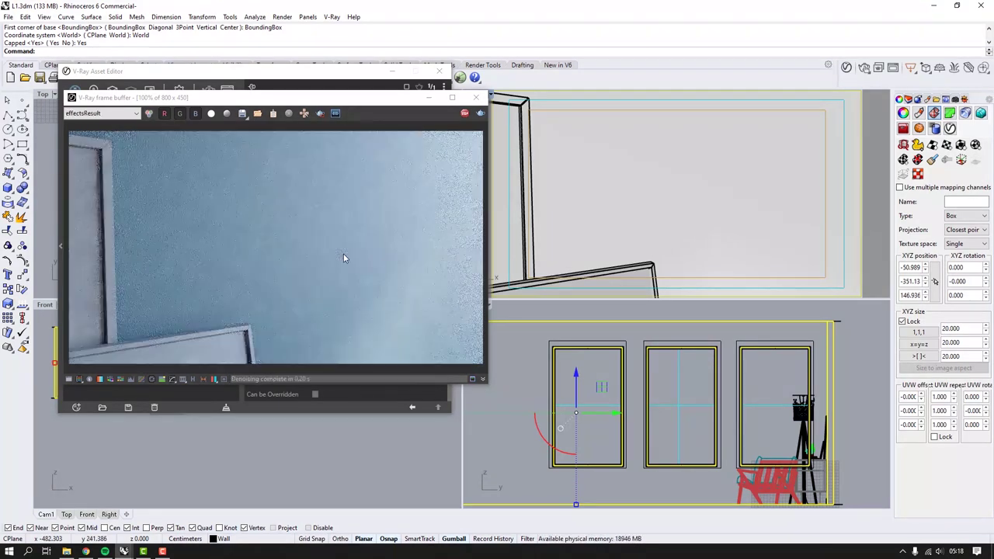
Step: Limit rendering to a rectangular region in the middle of the wall, examine the stucco bump up close in RGB color, and clear the region
click(320, 114)
drag(237, 195, 389, 303)
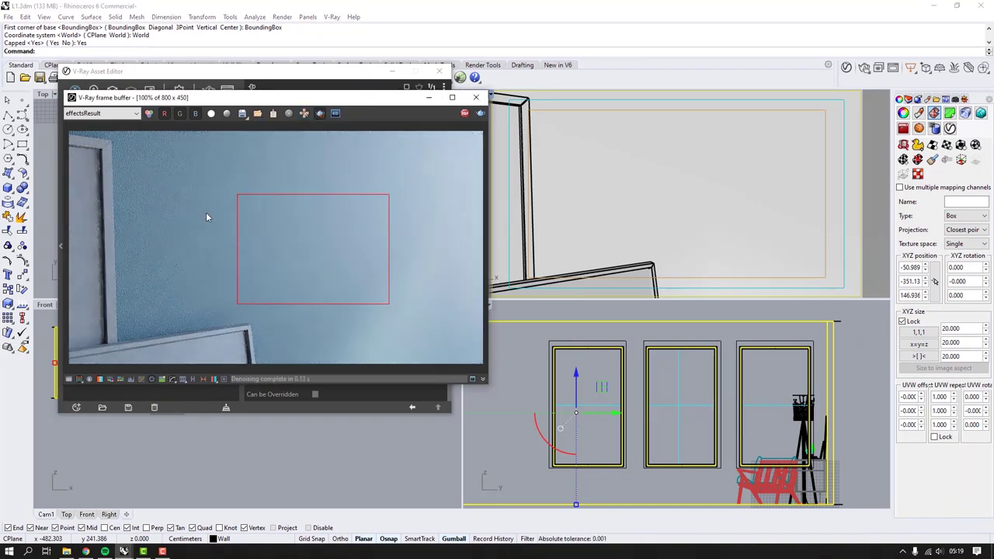
scroll(279, 230, up, 1)
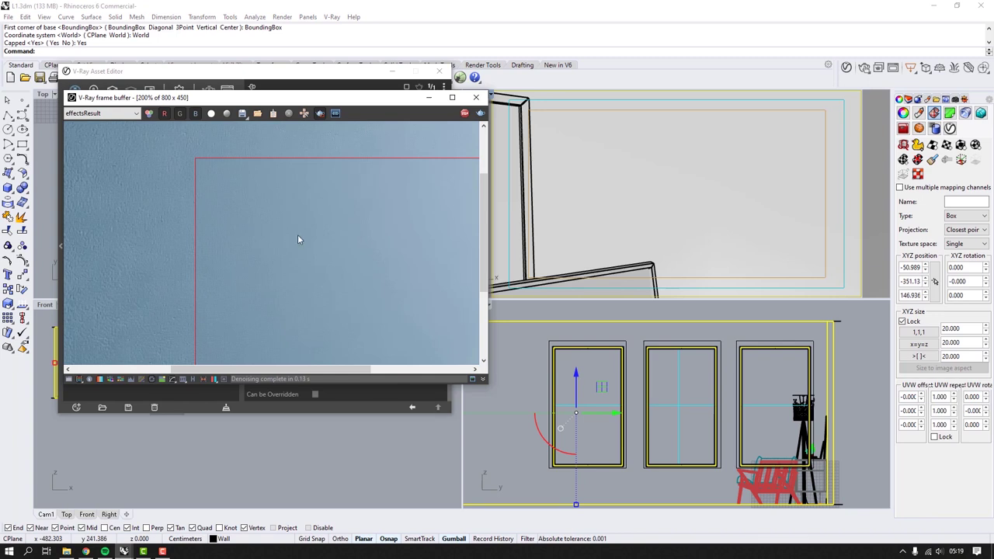
middle_drag(410, 260, 393, 247)
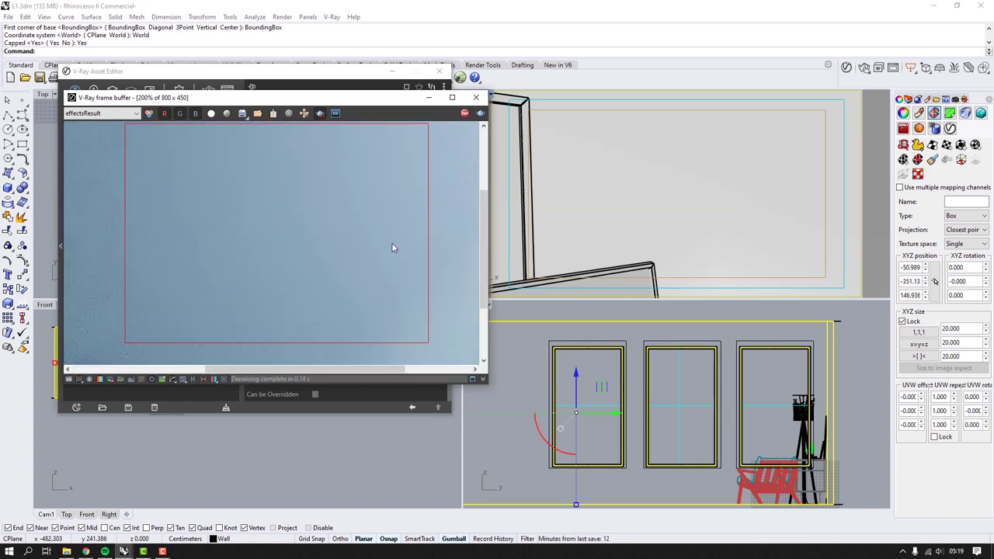
click(118, 114)
click(85, 201)
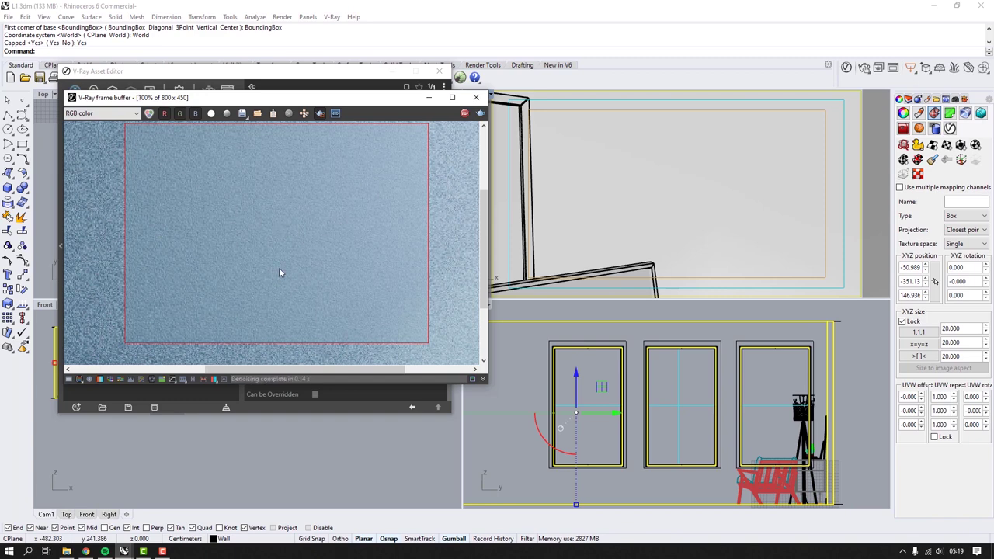
scroll(279, 269, down, 1)
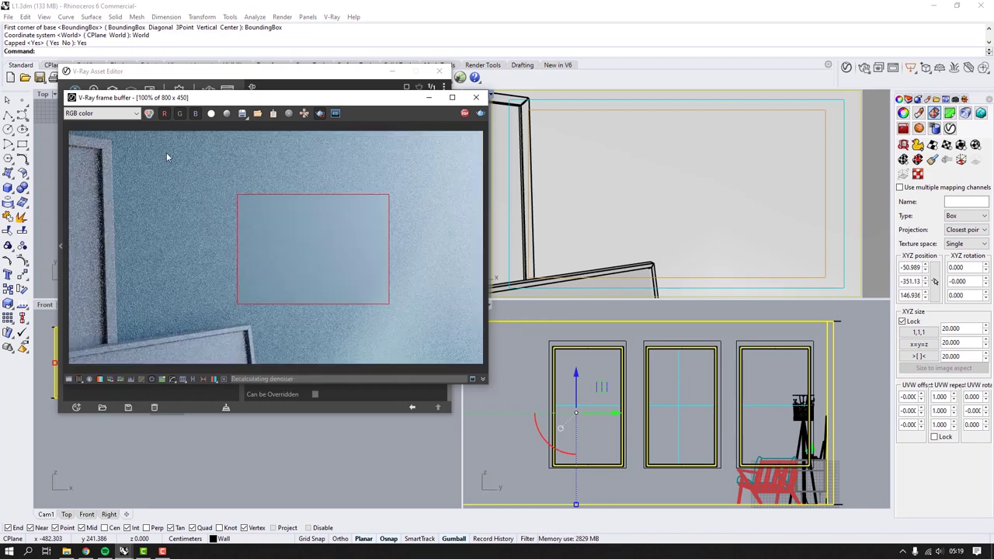
scroll(344, 263, up, 2)
scroll(341, 264, down, 2)
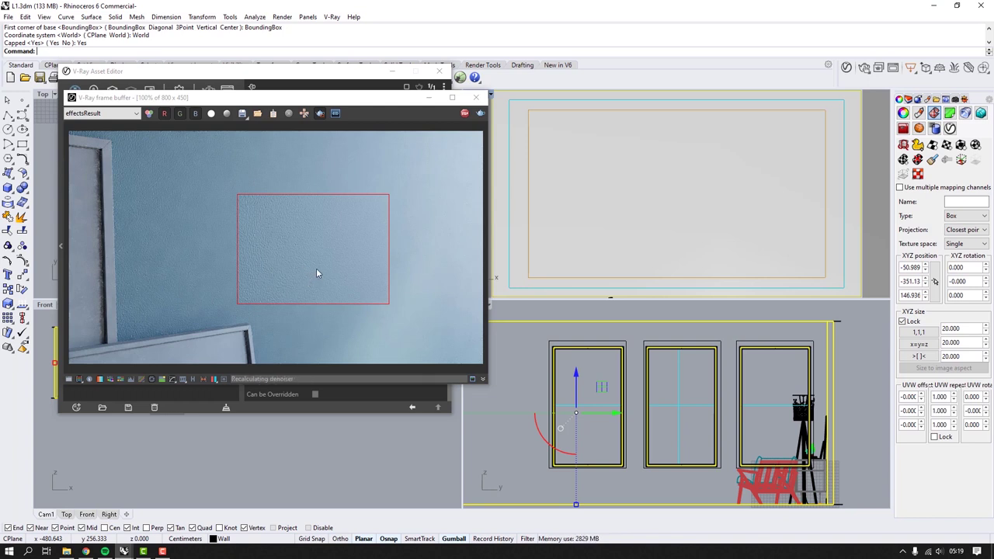
click(320, 114)
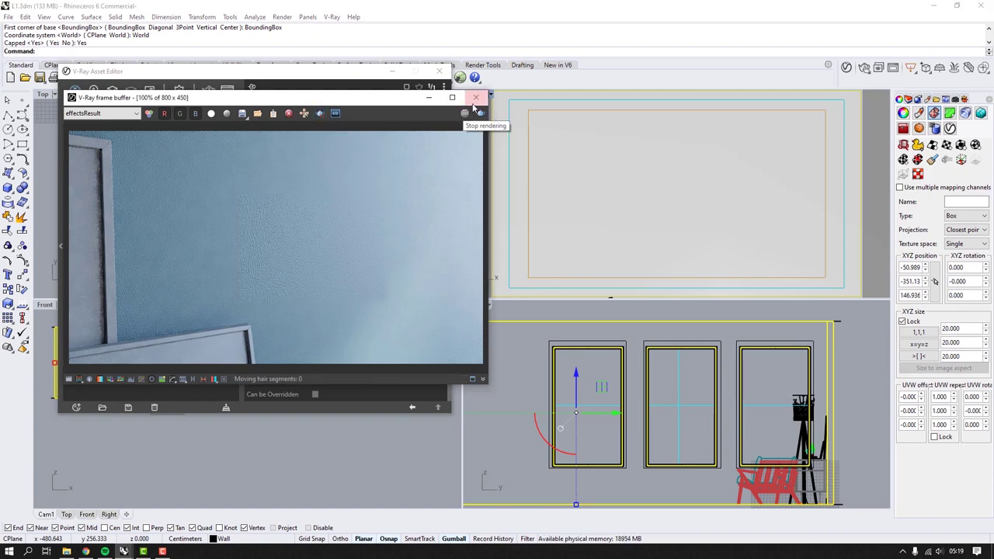
Step: Close the stopped interactive render and restore the saved Cam1 view
click(476, 97)
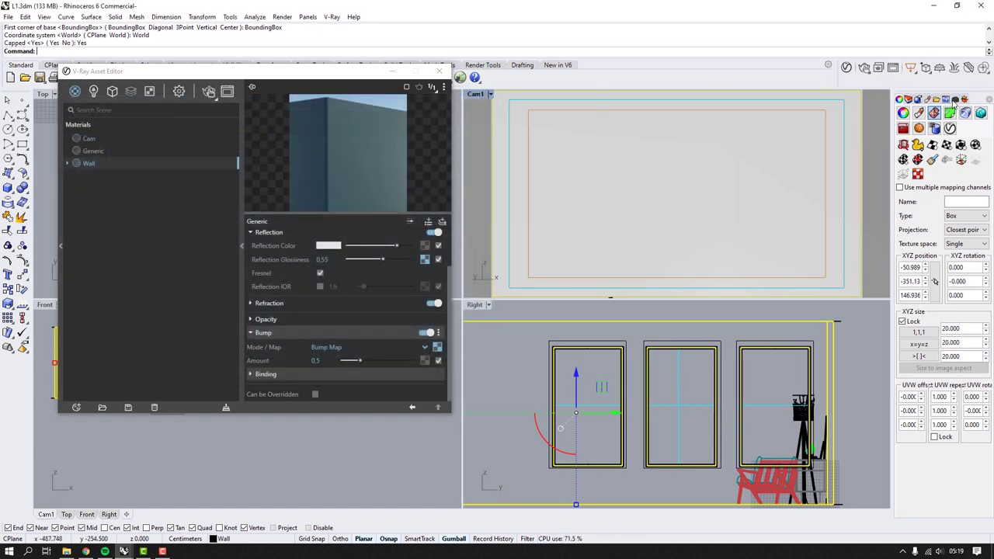
click(954, 100)
double_click(926, 169)
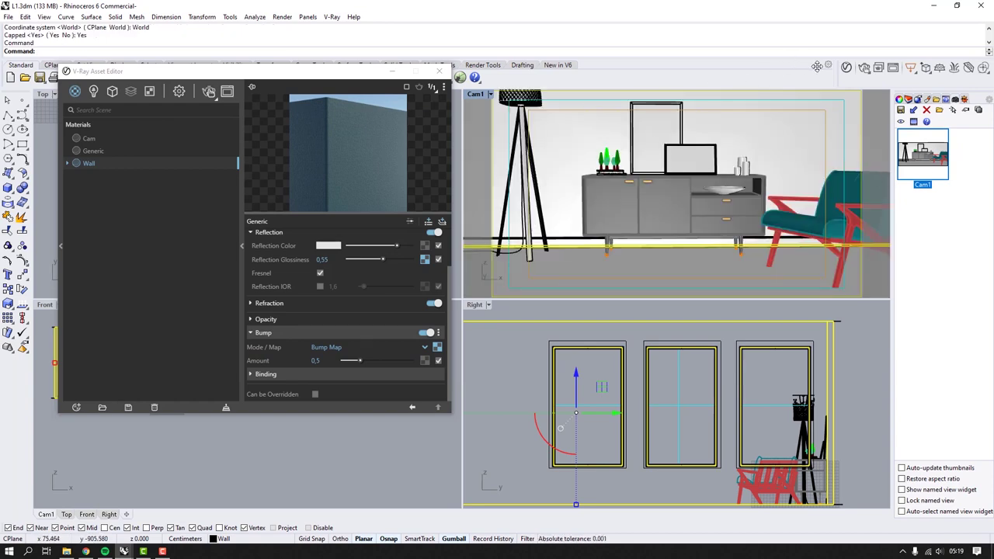
Step: Run an interactive render of the Cam1 view to check the wall material, and stop it after denoising
click(864, 67)
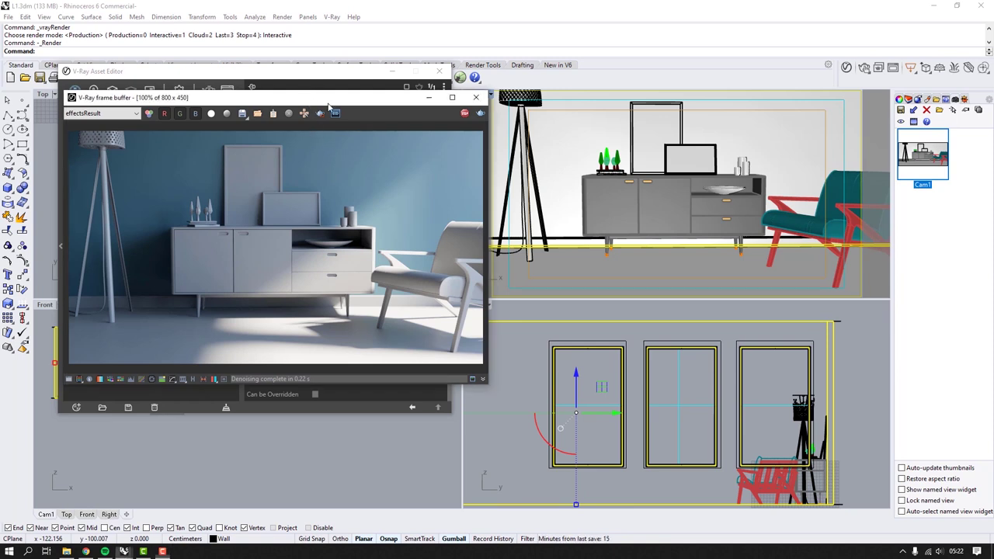
drag(309, 101, 690, 72)
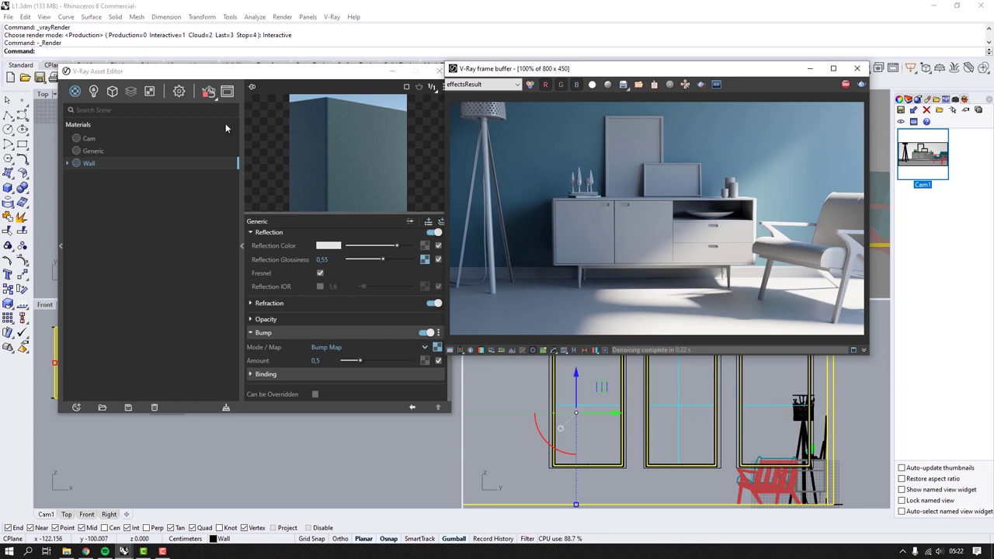
click(206, 98)
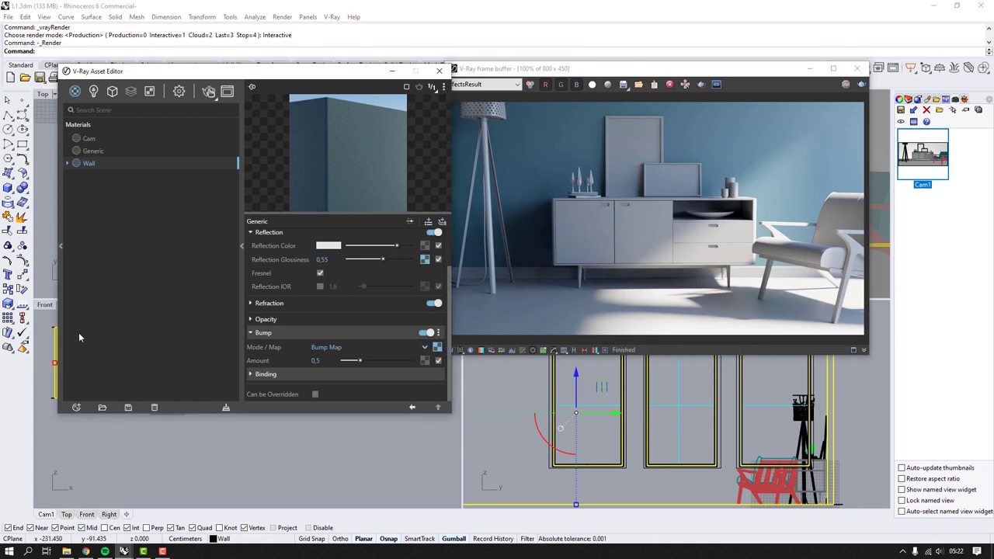
Step: Switch to the Poliigon website in Chrome, open its texture library and restrict the textures to free ones
click(86, 551)
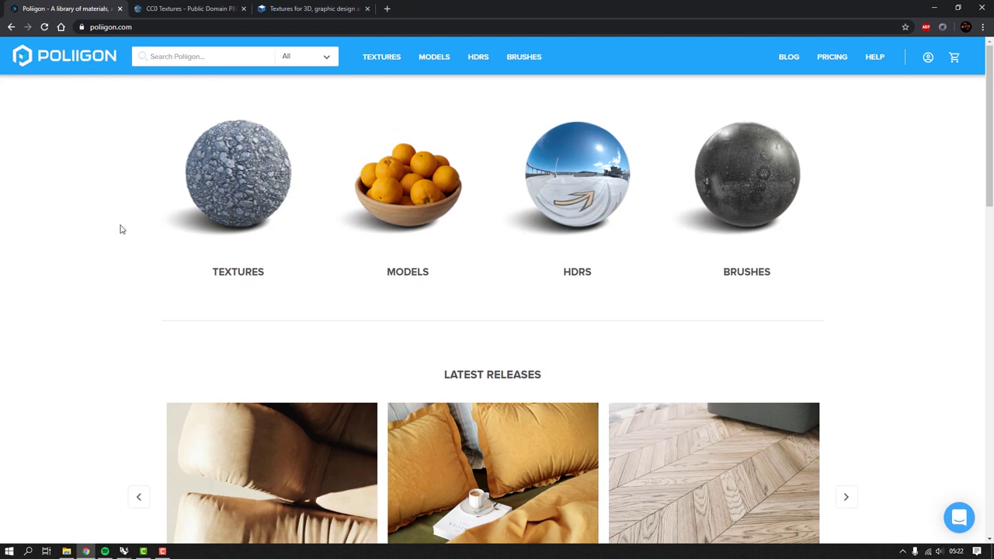
scroll(134, 211, down, 2)
scroll(217, 252, up, 2)
click(221, 166)
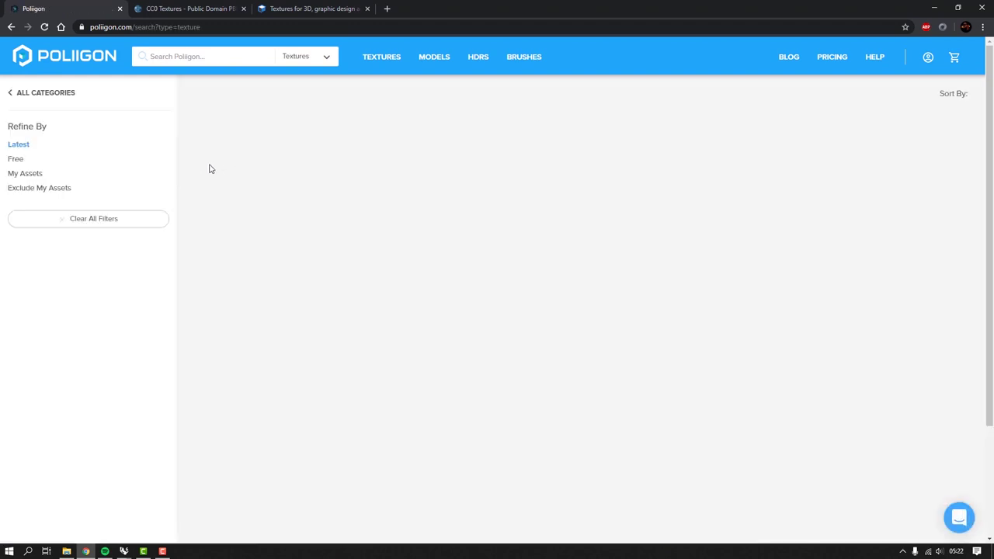
scroll(109, 202, down, 2)
scroll(109, 202, down, 3)
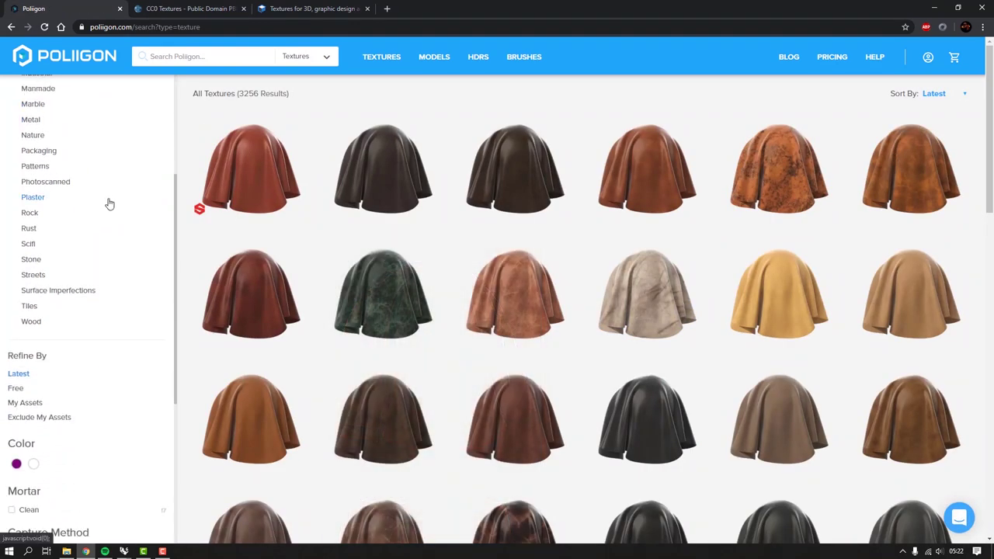
click(16, 233)
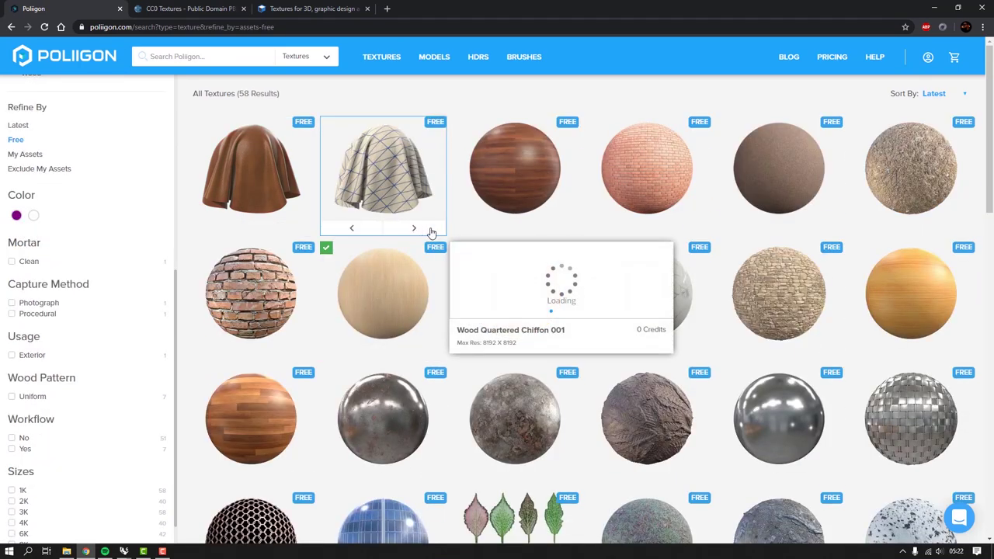
Step: Browse the free textures, review the Wood Flooring Mahogany African Sanded 001 map and resolution options, and close its details
scroll(425, 229, down, 4)
scroll(420, 225, down, 5)
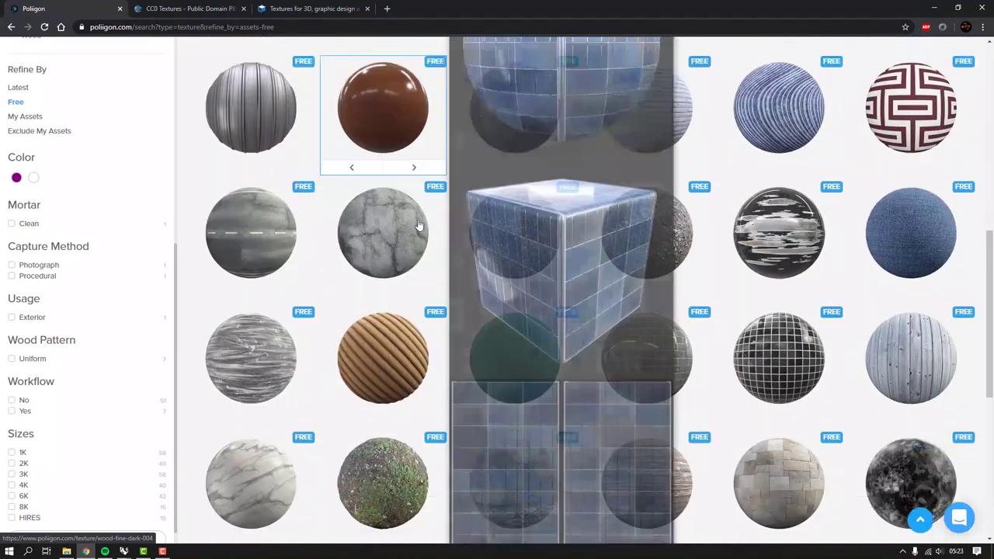
scroll(420, 224, up, 3)
scroll(419, 225, up, 6)
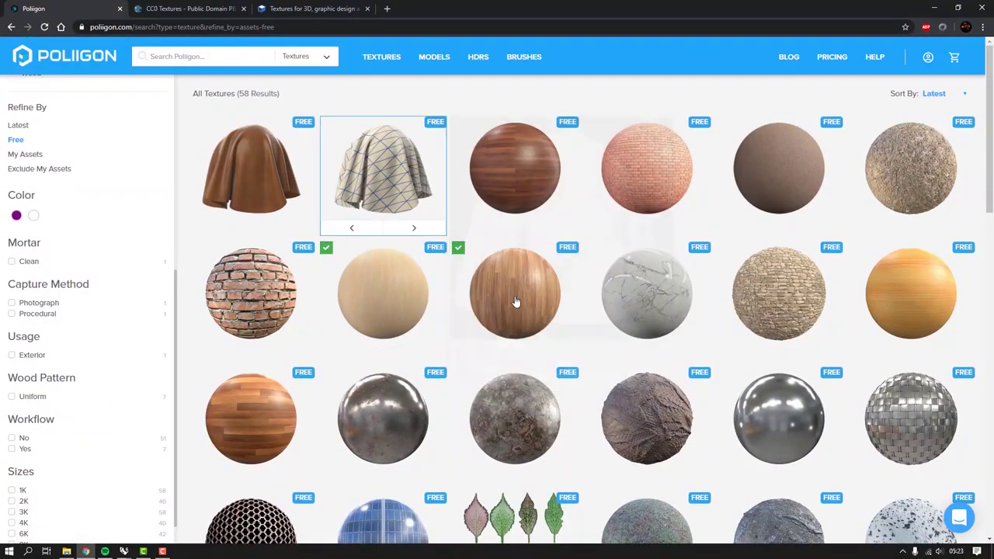
mouse_move(520, 296)
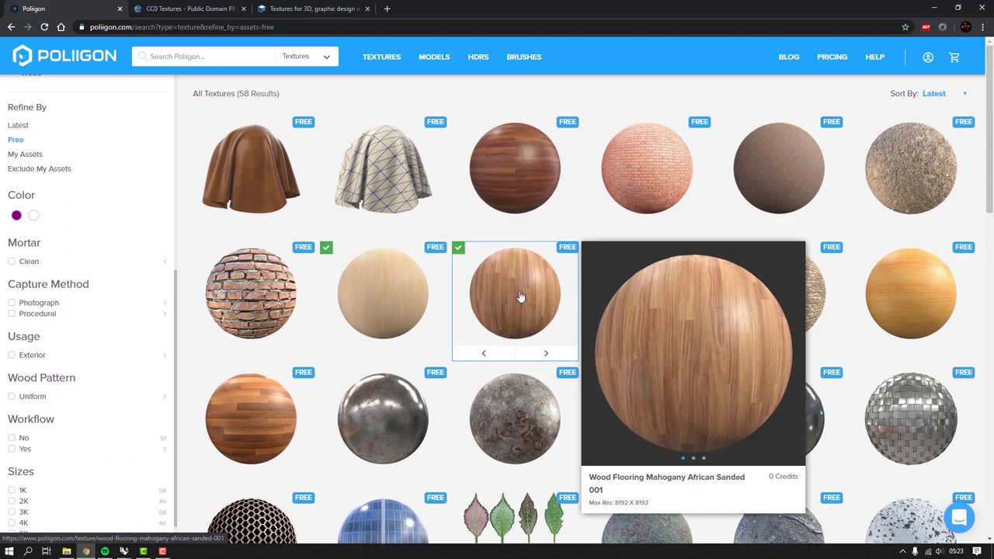
scroll(521, 291, down, 1)
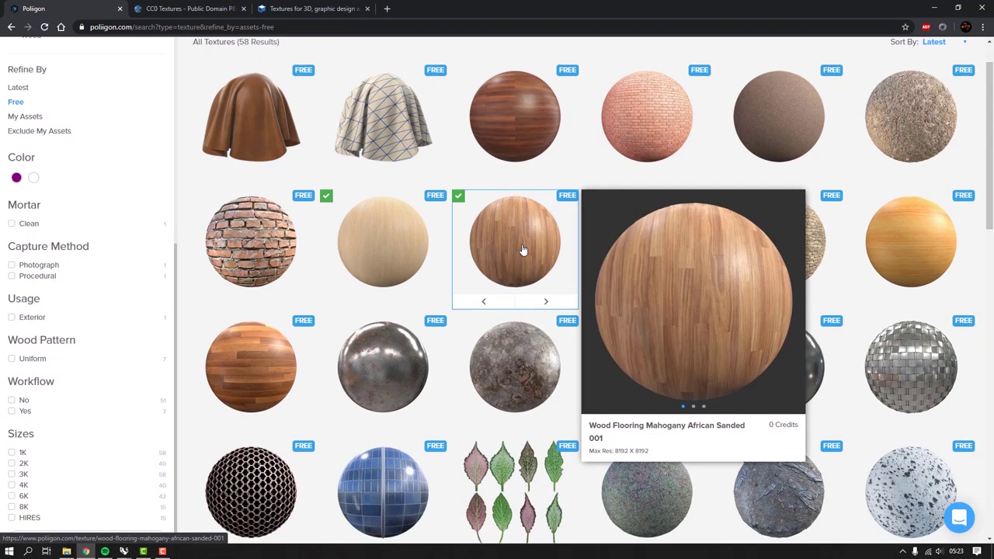
click(522, 249)
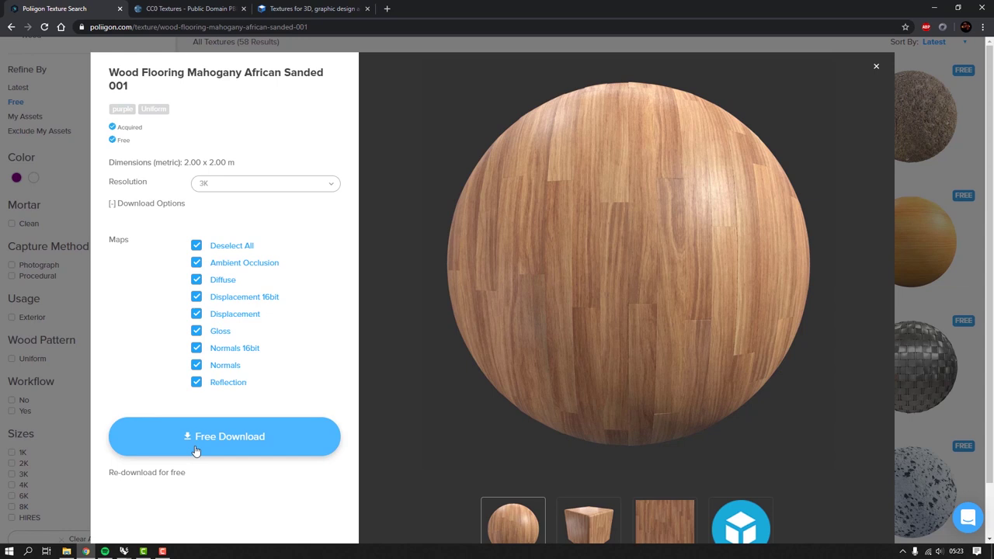
click(877, 69)
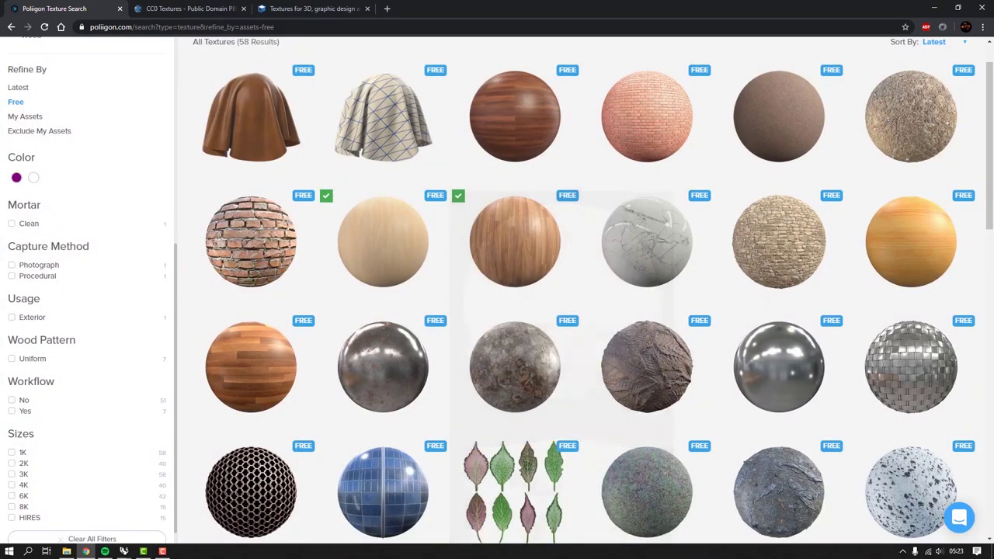
Step: In File Explorer, open the REGULAR > 3K subfolder of the woodfloor-poliigon maps folder
click(67, 551)
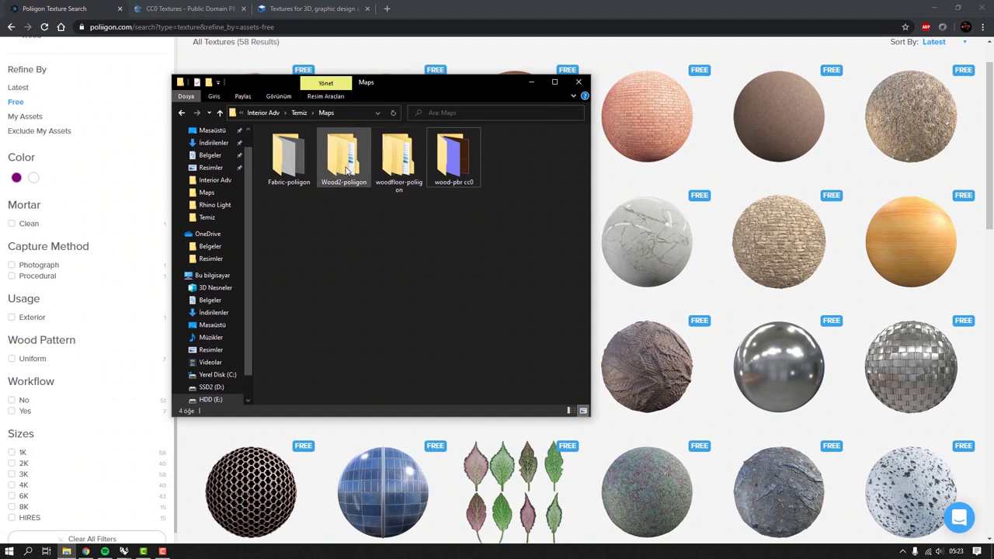
double_click(391, 163)
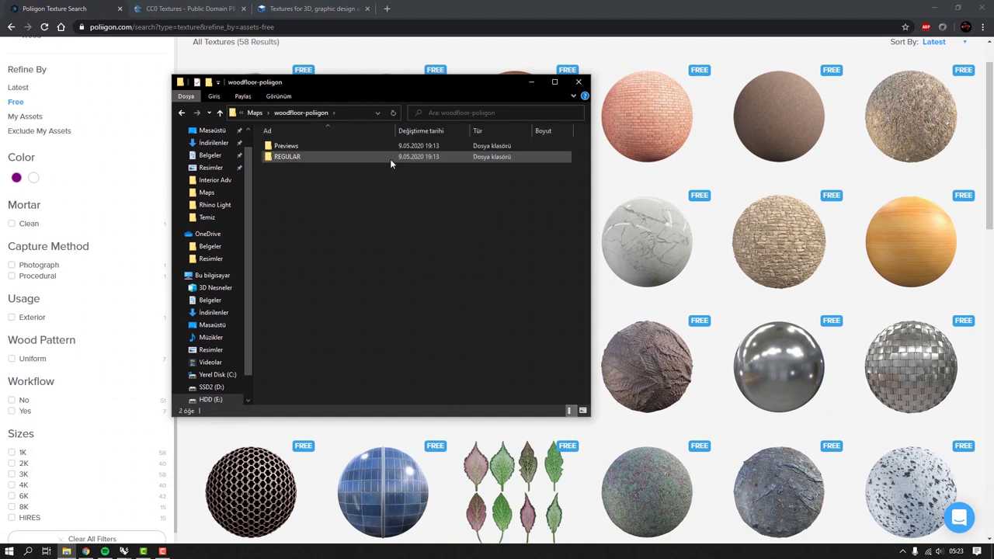
double_click(301, 160)
double_click(278, 147)
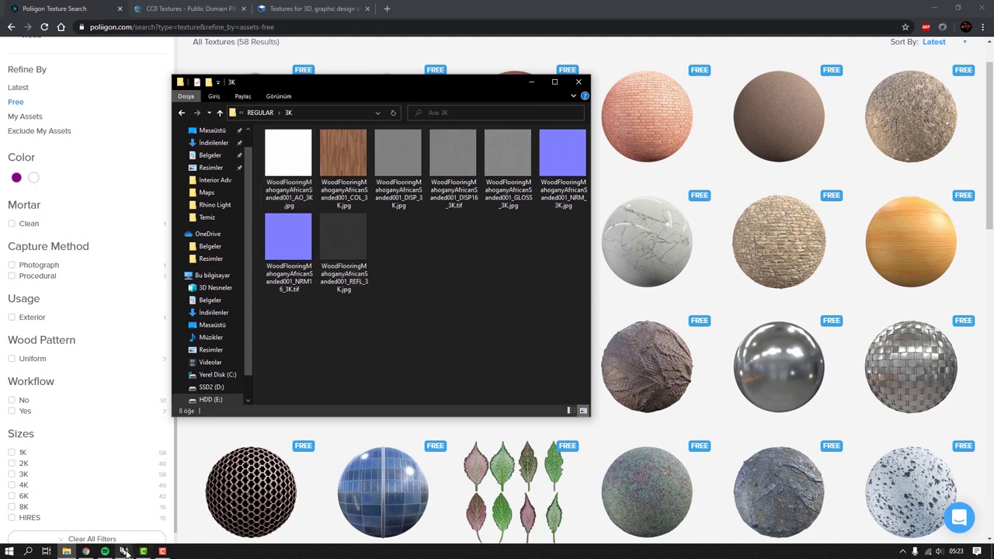
Step: Switch back to Rhino, create a Generic V-Ray material and rename it Floor
mouse_move(125, 552)
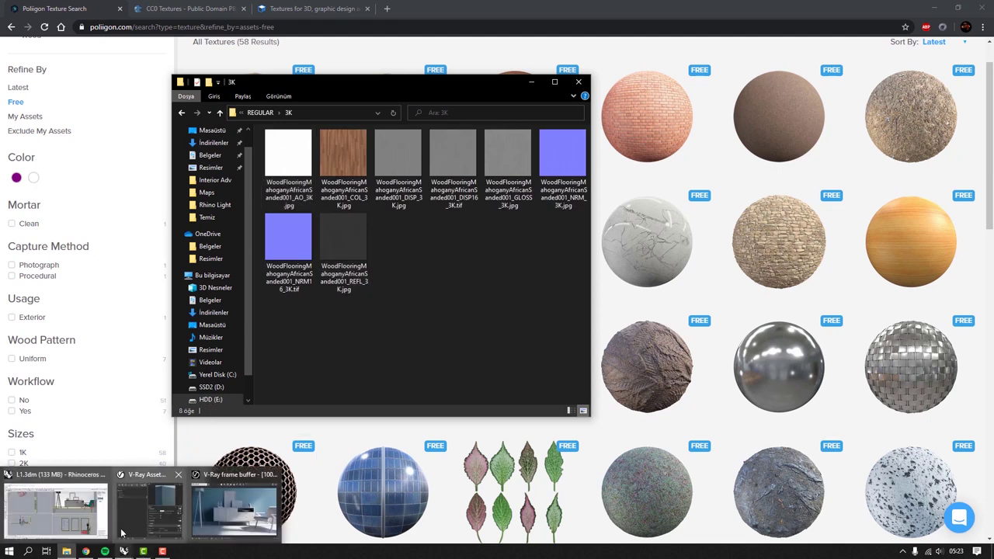
click(201, 518)
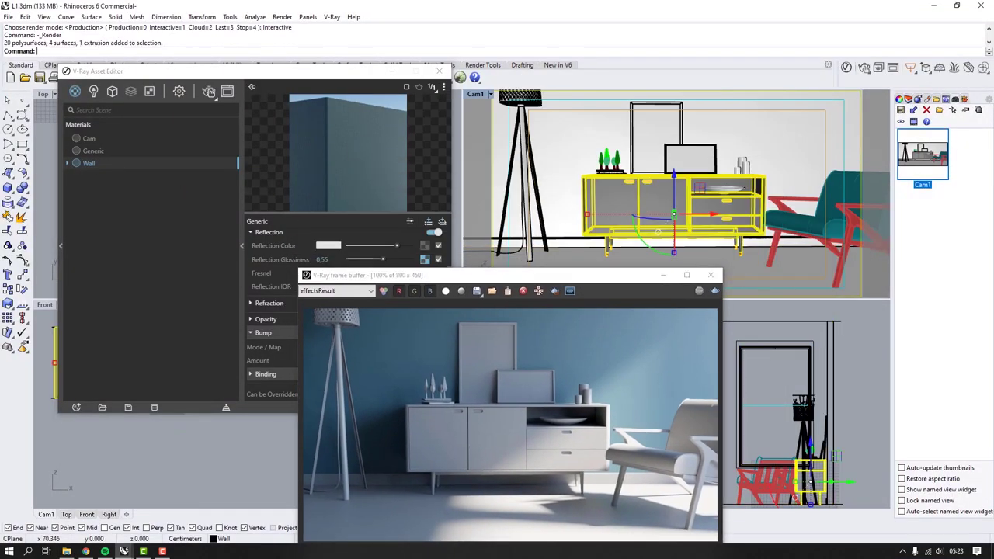
scroll(670, 203, up, 10)
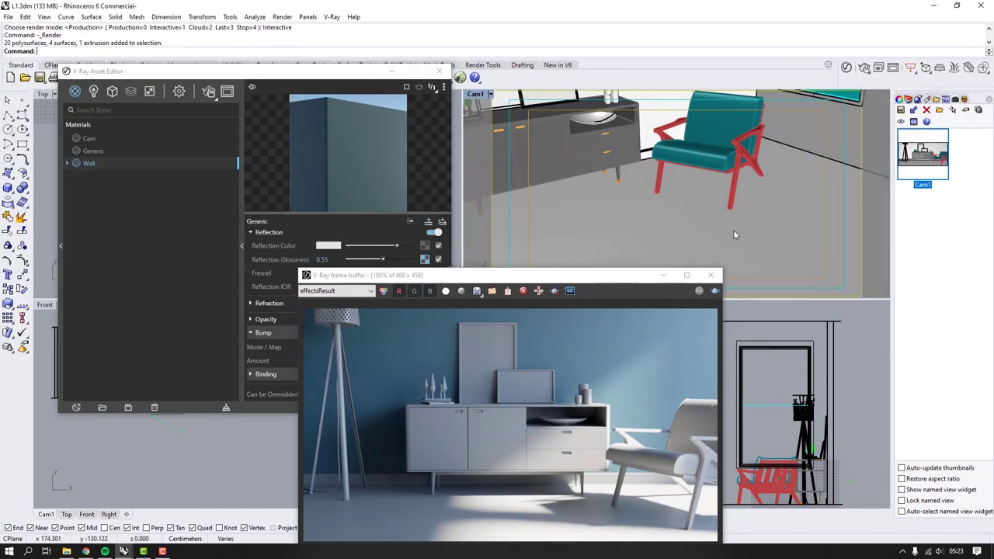
scroll(679, 167, up, 8)
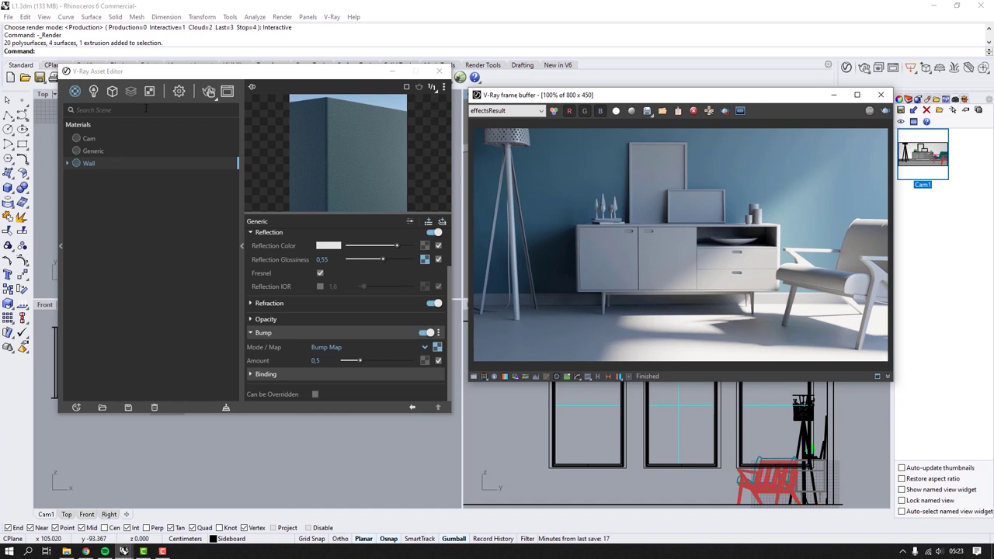
click(74, 103)
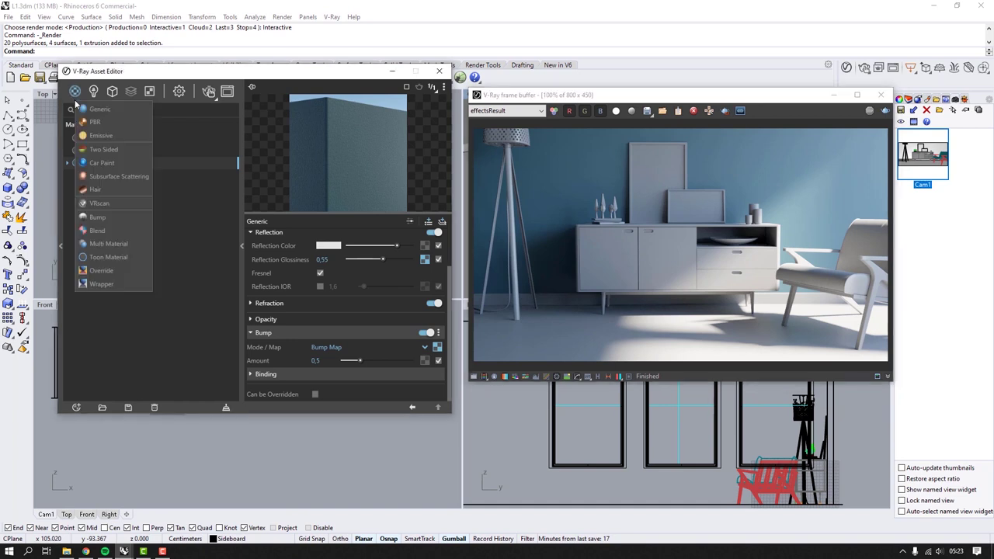
click(80, 109)
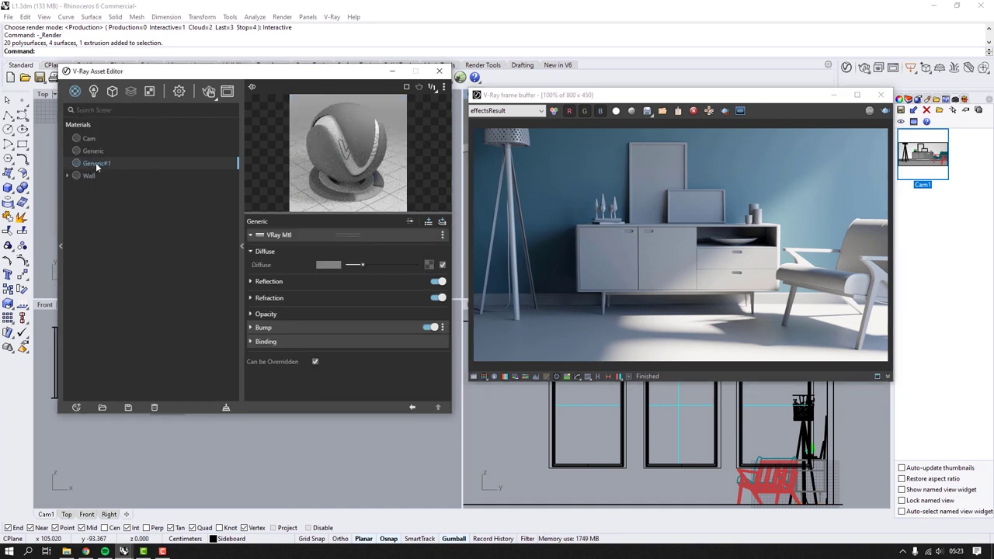
right_click(96, 164)
click(120, 211)
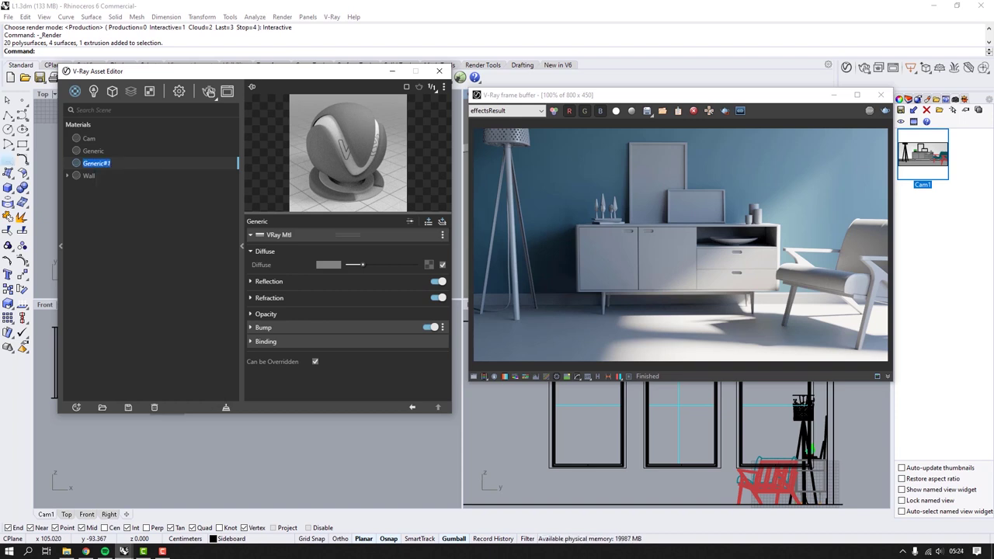
text(Floor)
key(Return)
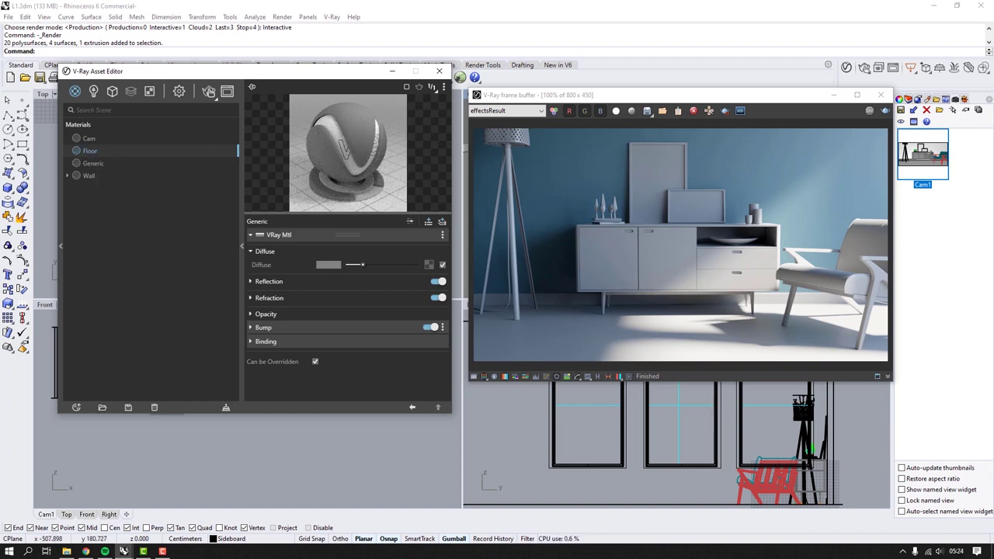
Step: Assign WoodFlooringMahoganyAfricanSanded001_COL_3K.jpg from the 3K folder as the Floor material's diffuse texture
click(66, 551)
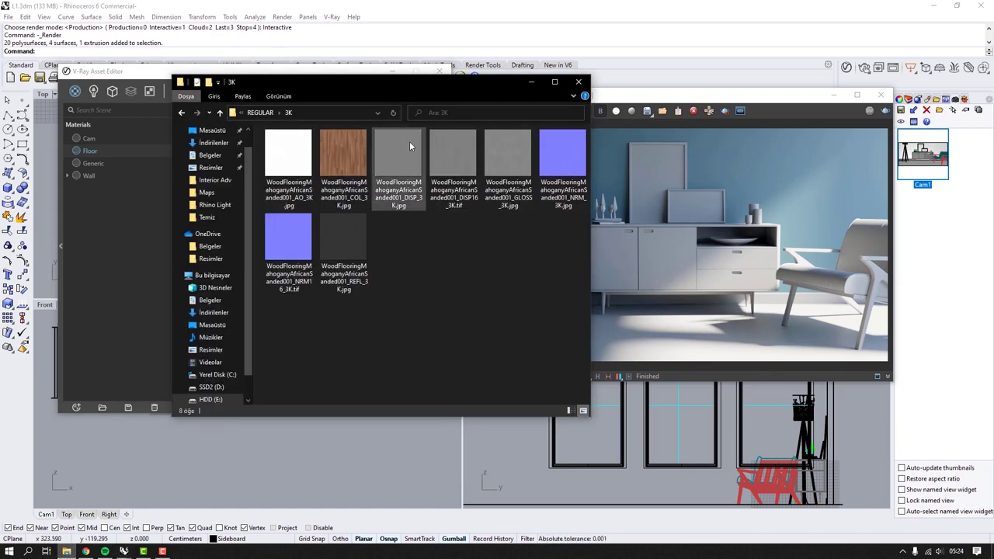
drag(458, 84, 732, 83)
click(606, 187)
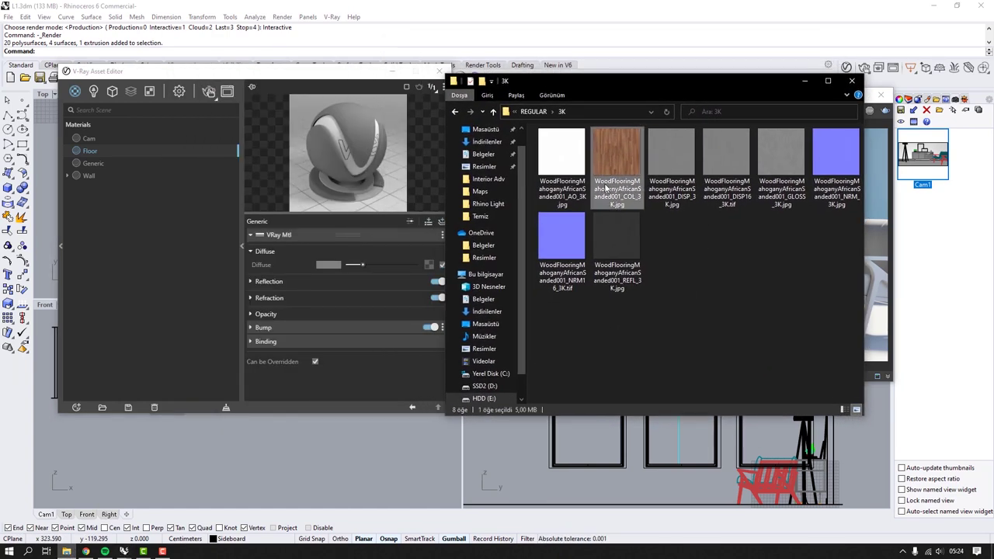
drag(658, 91, 685, 85)
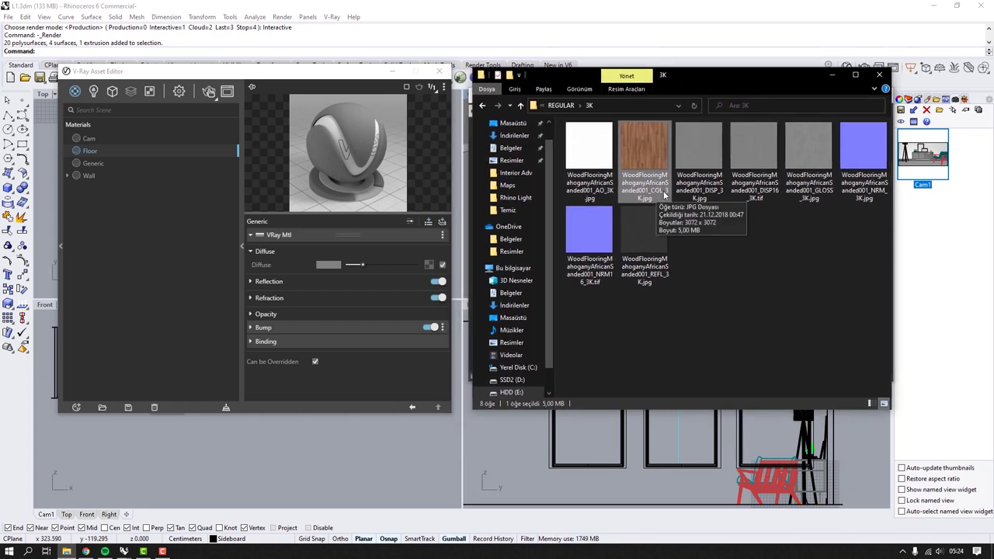
drag(648, 145, 429, 264)
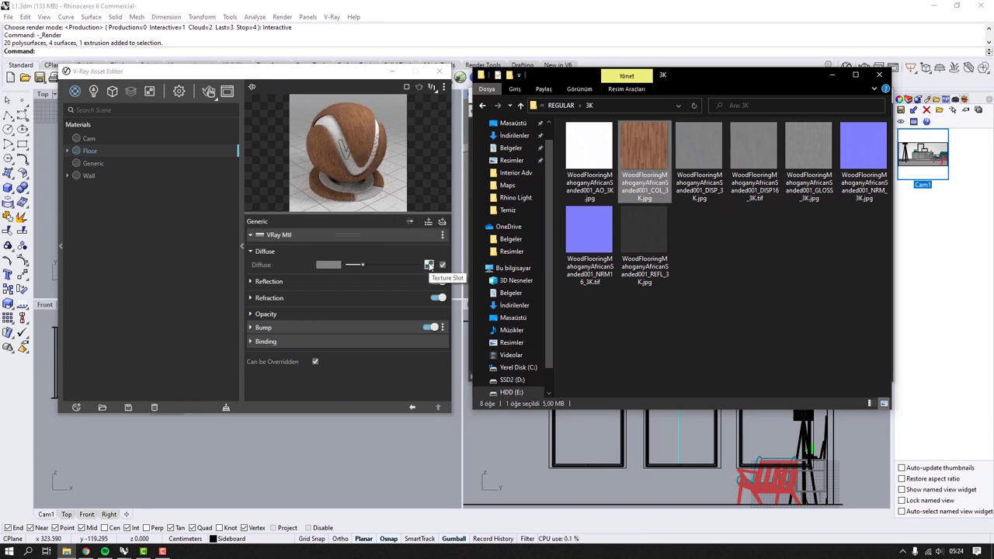
click(577, 169)
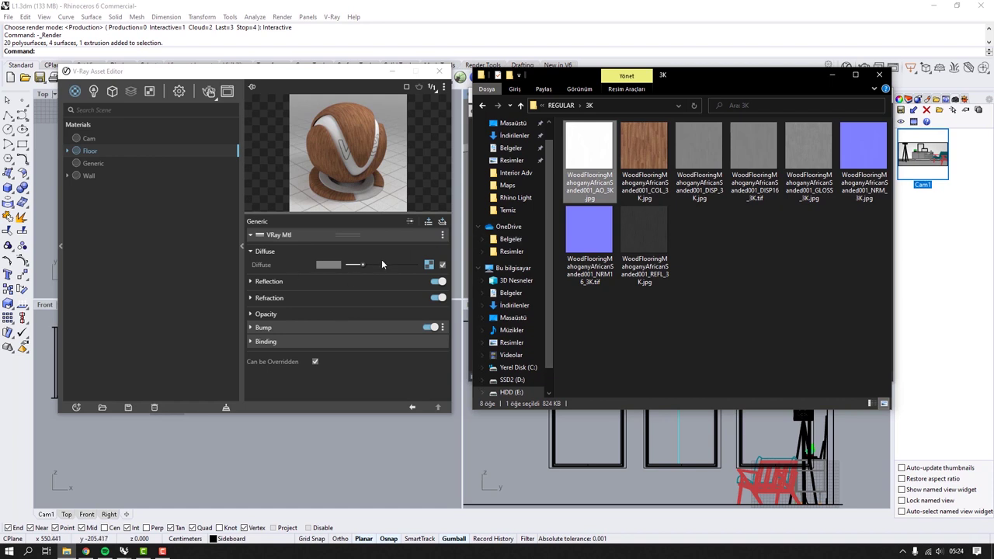
click(674, 263)
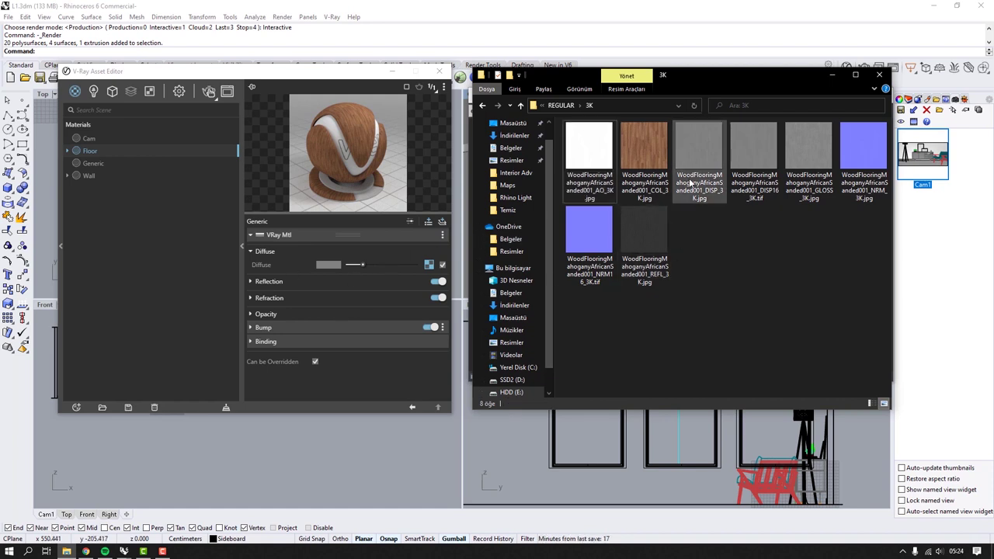
Step: Assign WoodFlooringMahoganyAfricanSanded001_REFL_3K.jpg as the Floor material's reflection color texture and open its bitmap settings
click(299, 281)
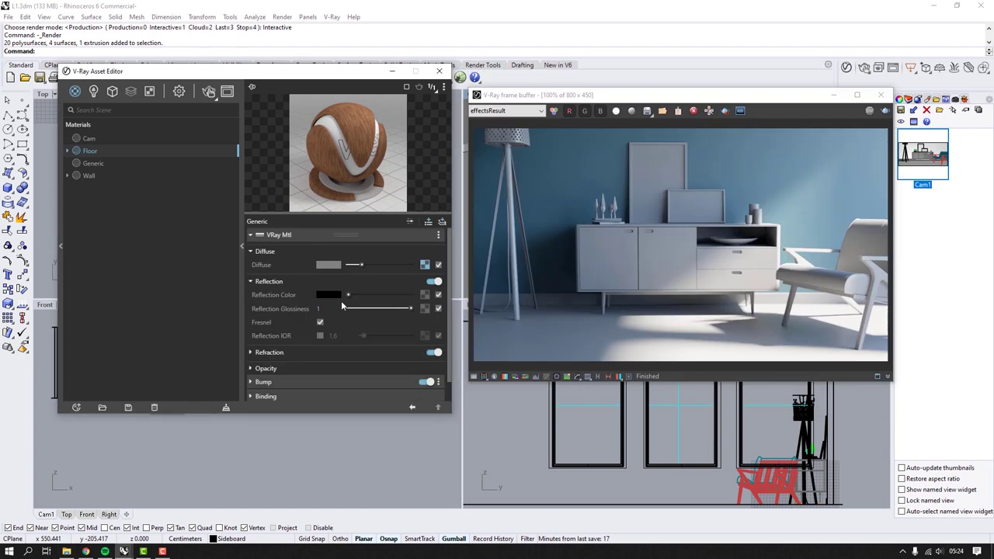
click(67, 551)
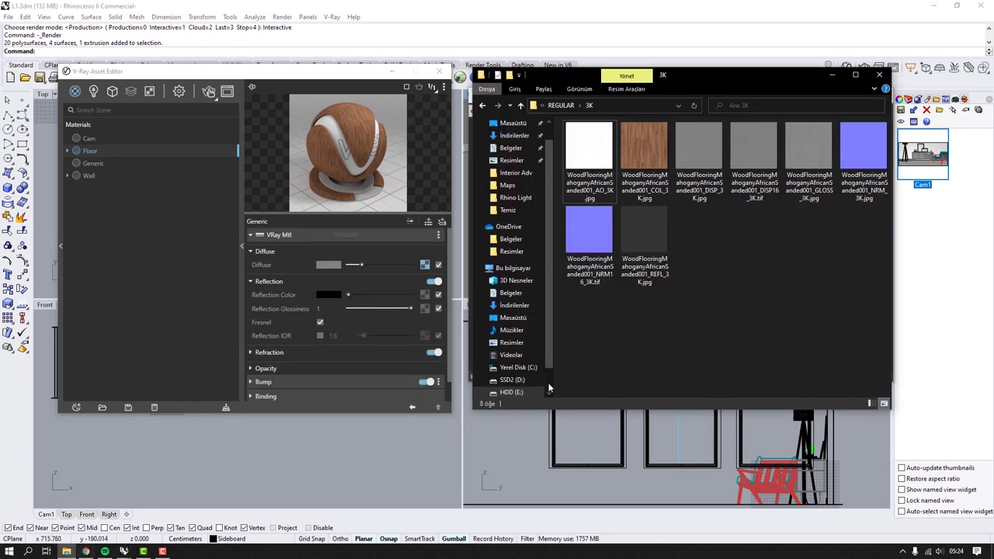
click(649, 272)
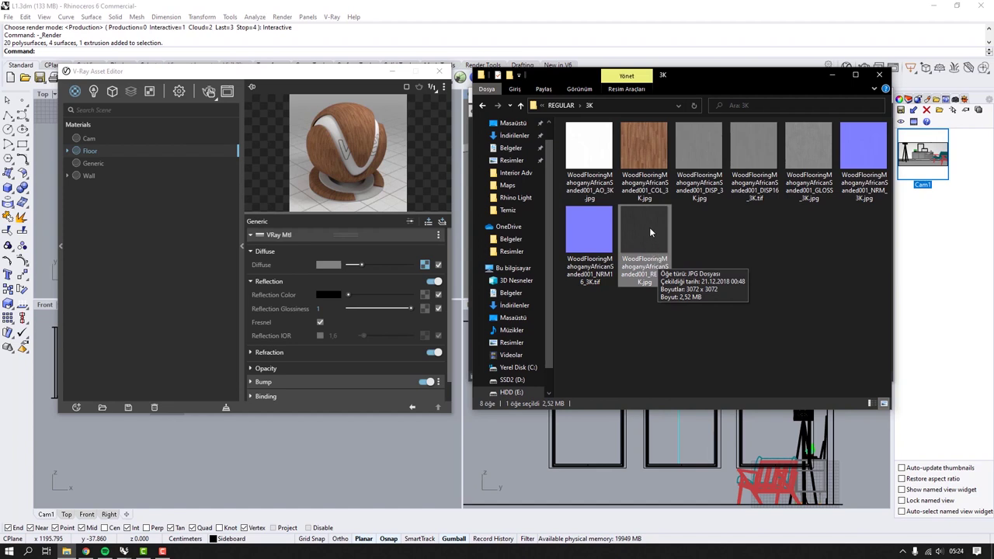
drag(648, 237, 425, 295)
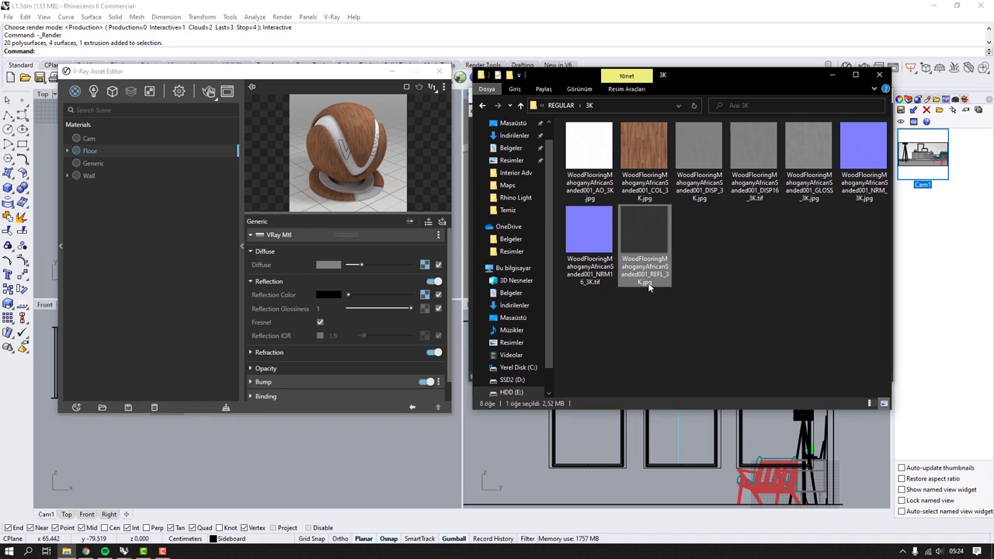
click(424, 296)
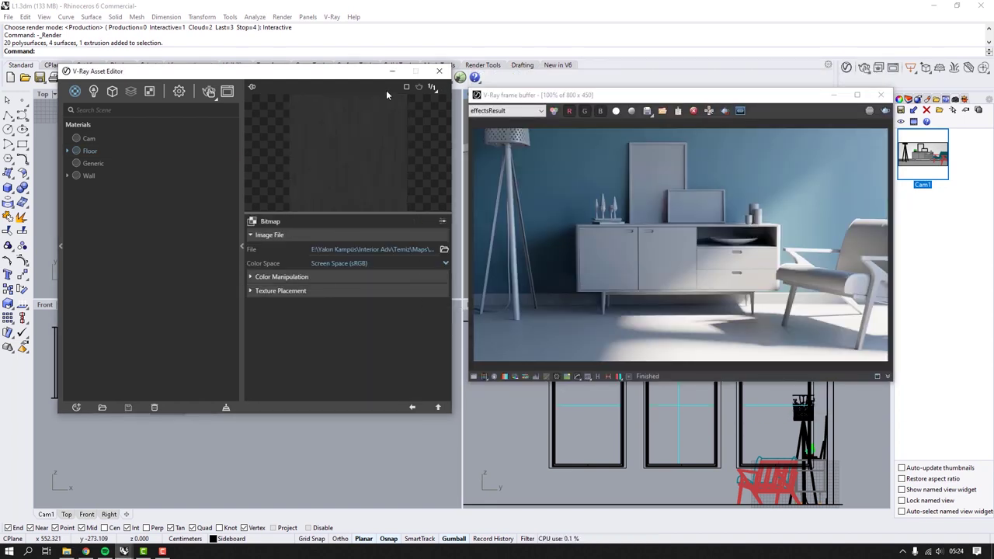
Step: Invert the Floor material's reflection color texture and switch the material preview to the Floor scene
click(301, 278)
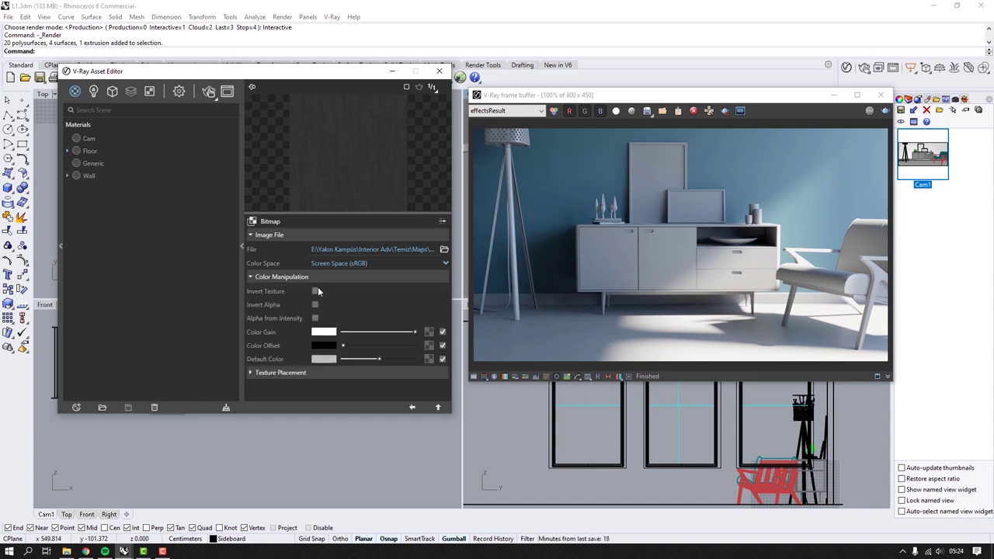
click(315, 291)
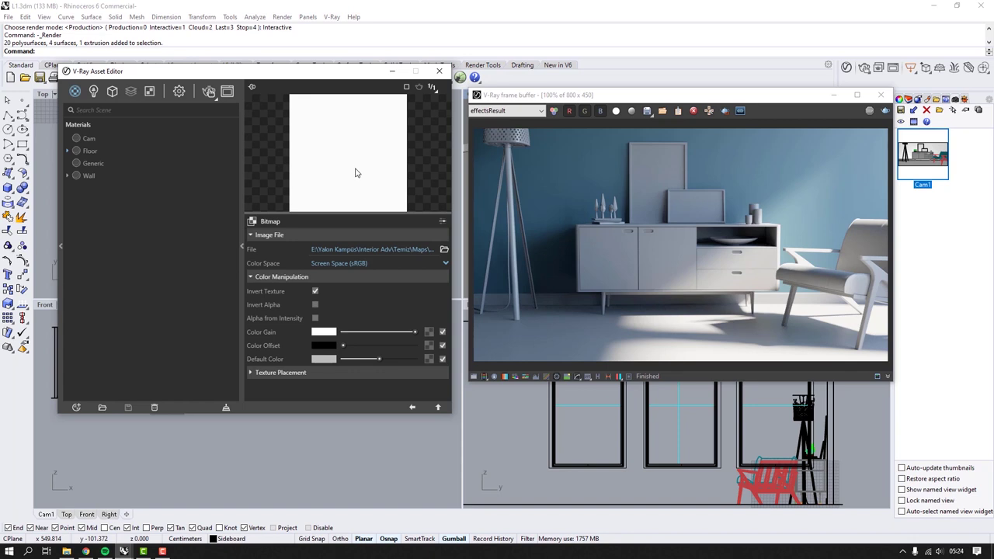
click(438, 408)
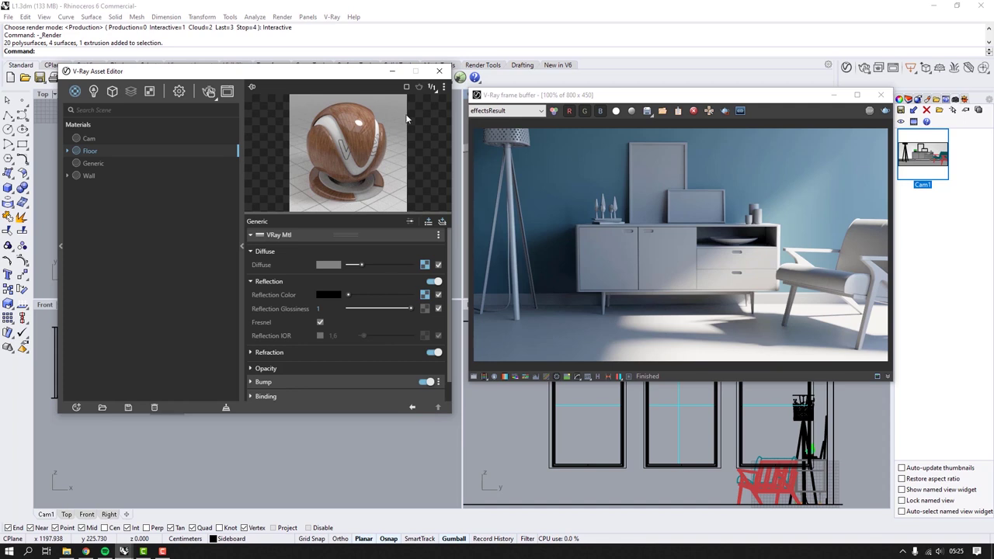
click(444, 87)
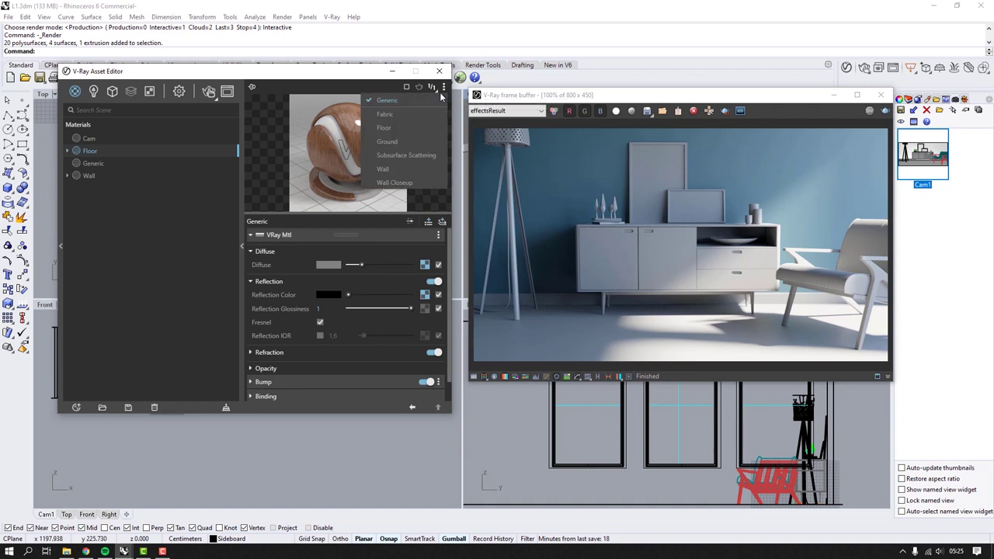
click(414, 130)
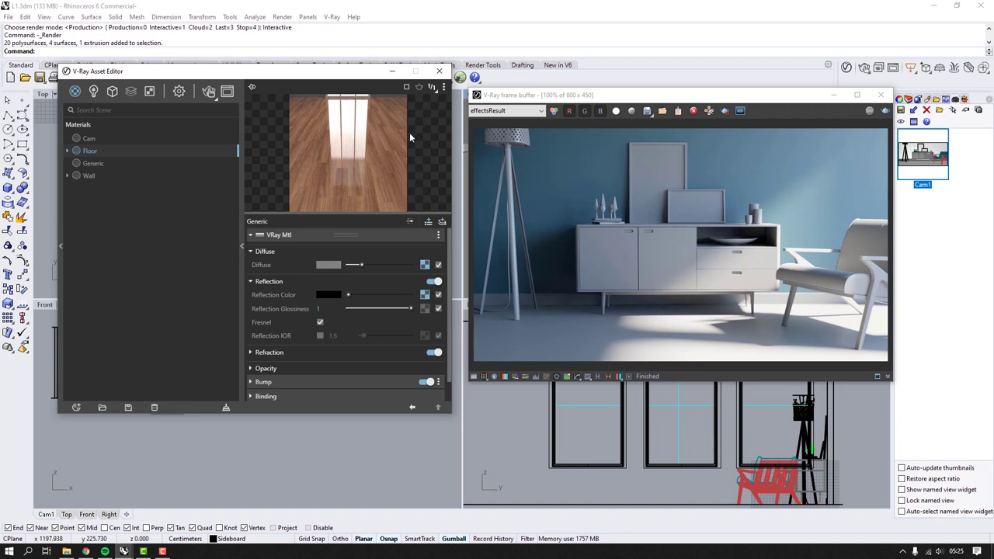
Step: Assign WoodFlooringMahoganyAfricanSanded001_GLOSS_3K.jpg from File Explorer as the Floor material's reflection glossiness texture
click(66, 552)
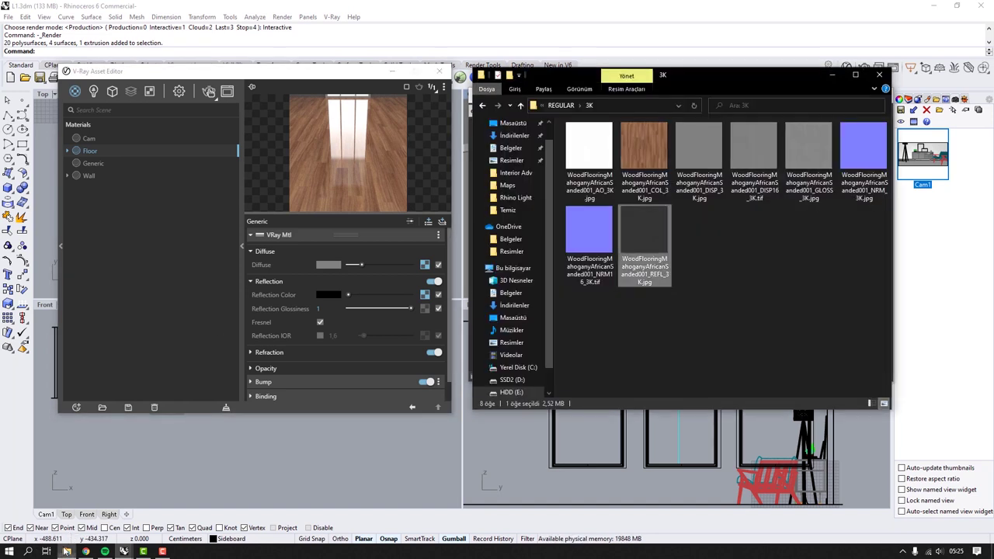
click(718, 268)
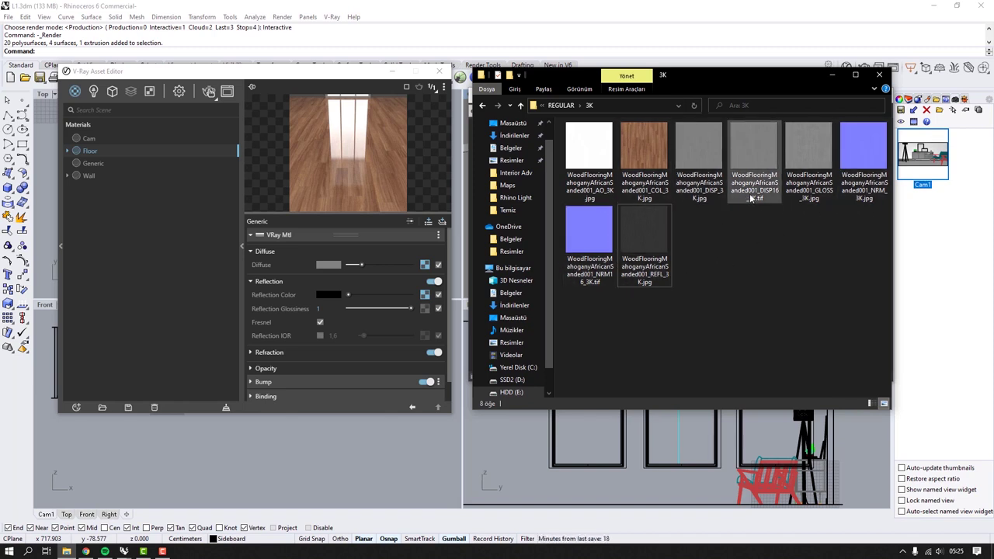
click(809, 190)
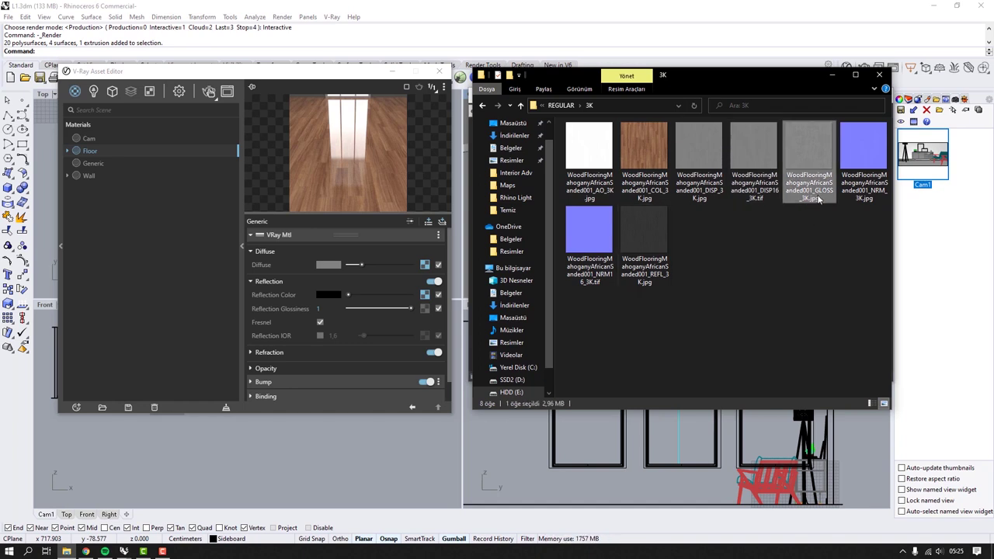
drag(812, 180, 424, 310)
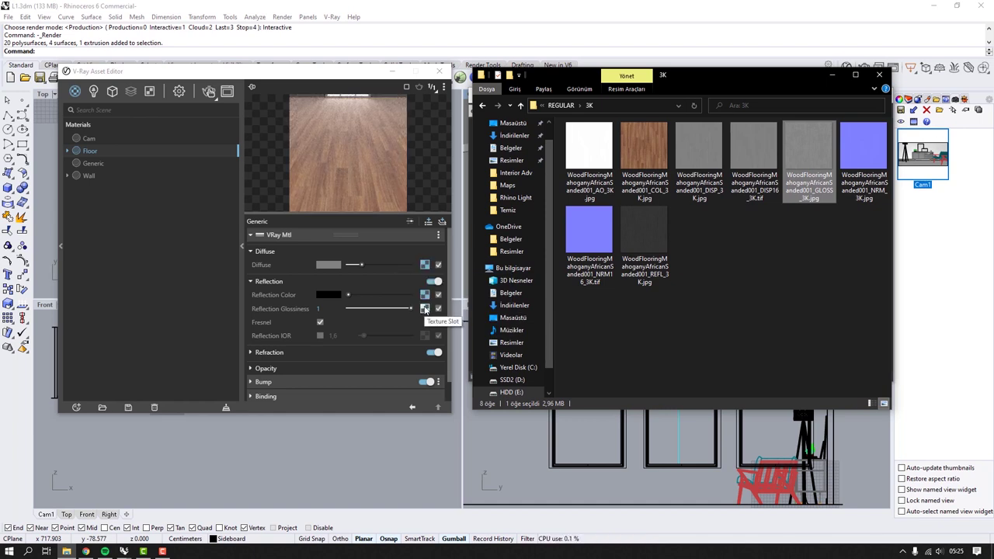
Step: Set the reflection glossiness bitmap's color space to Rendering Space (Linear) and return to the Floor material
click(425, 309)
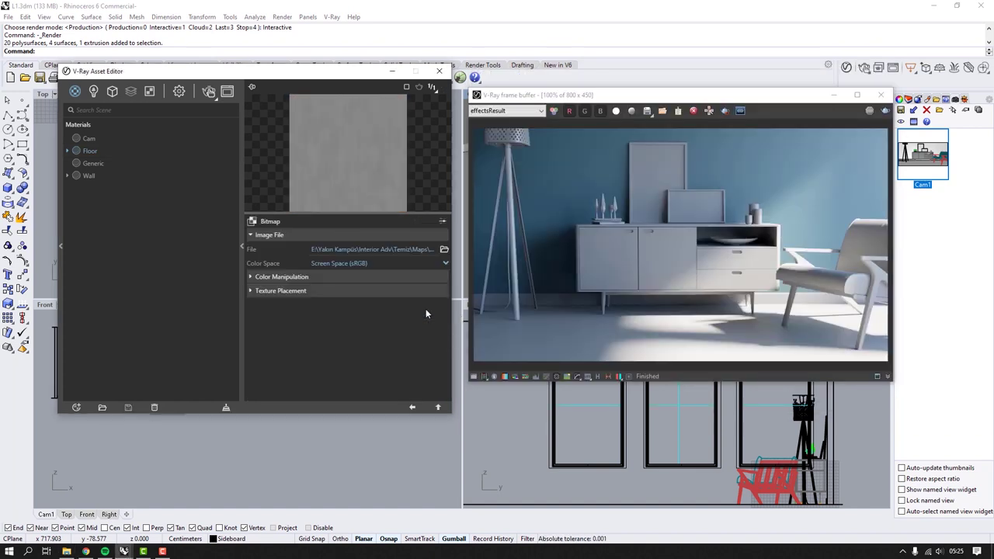
click(368, 264)
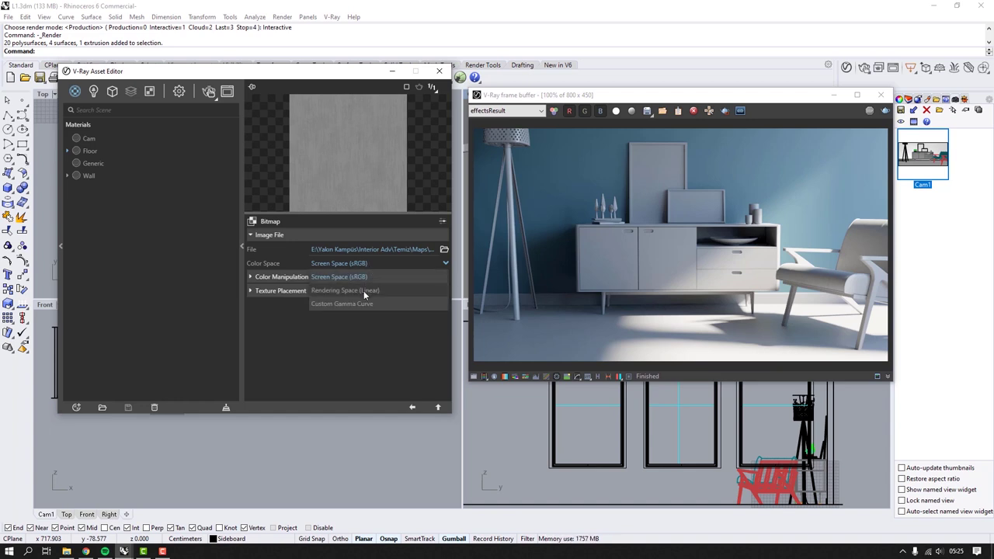
click(363, 290)
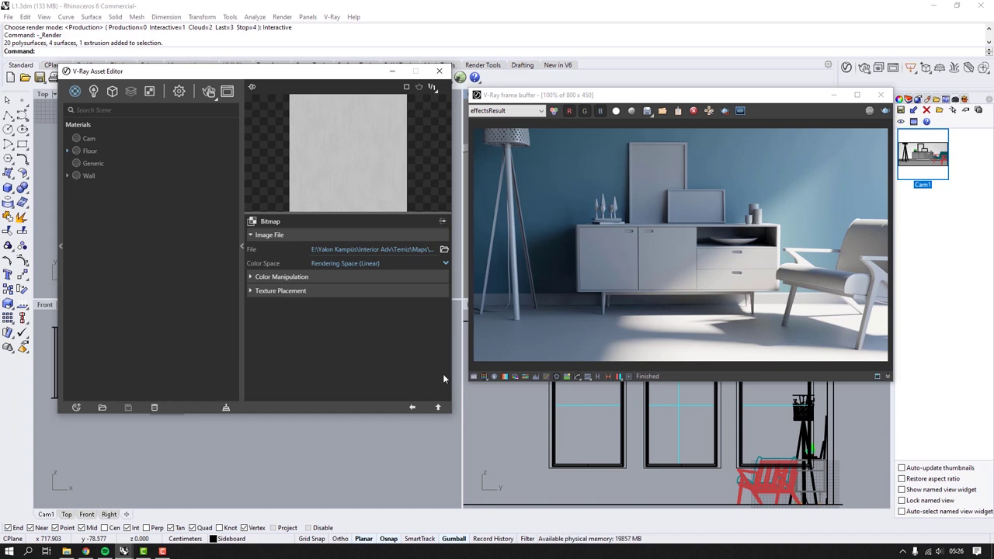
click(438, 407)
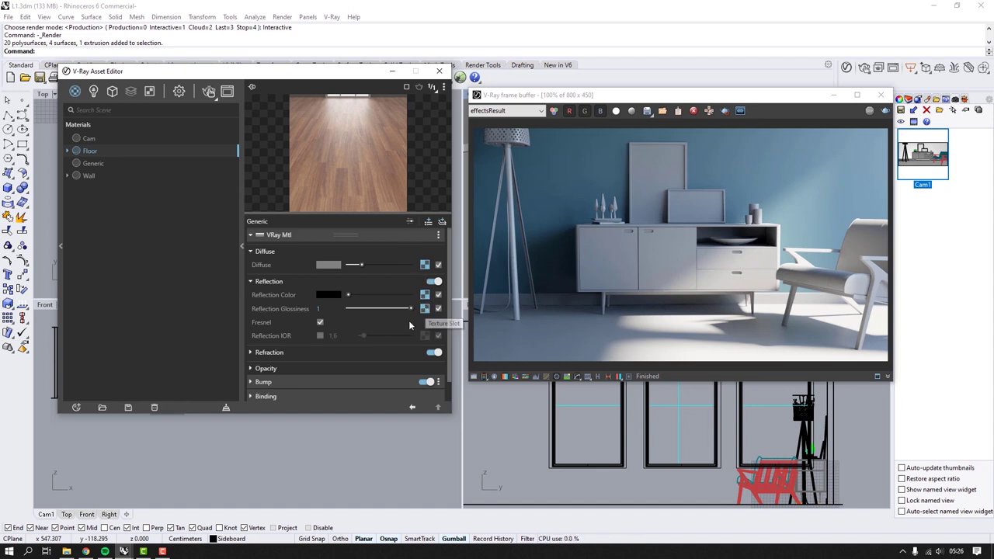
Step: Set the Floor material's bump mode to Normal Map
scroll(385, 335, down, 1)
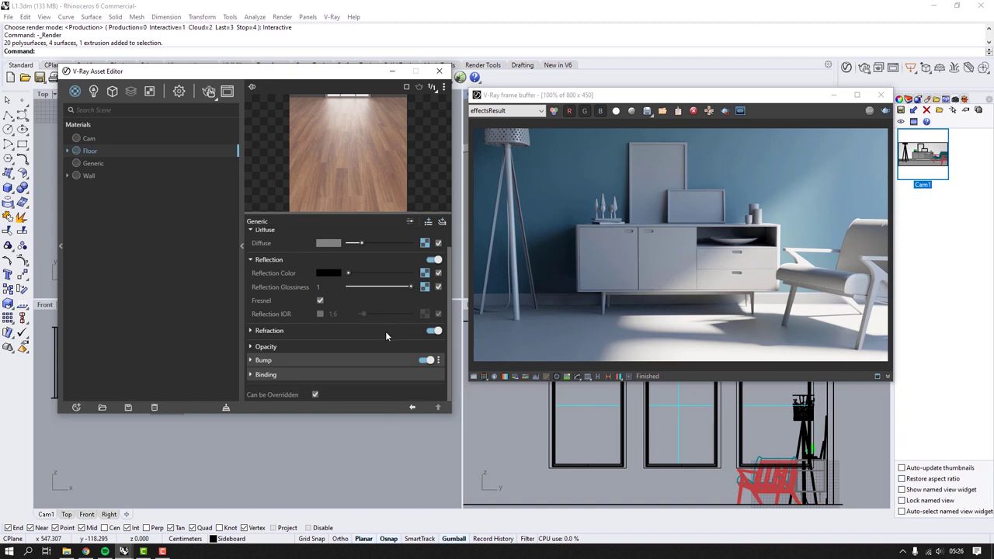
click(362, 362)
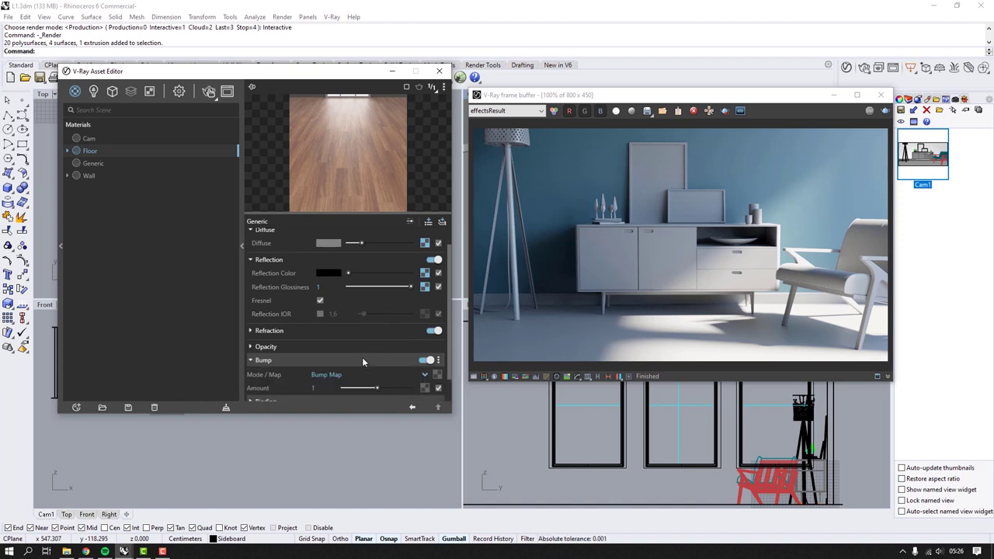
scroll(366, 346, down, 1)
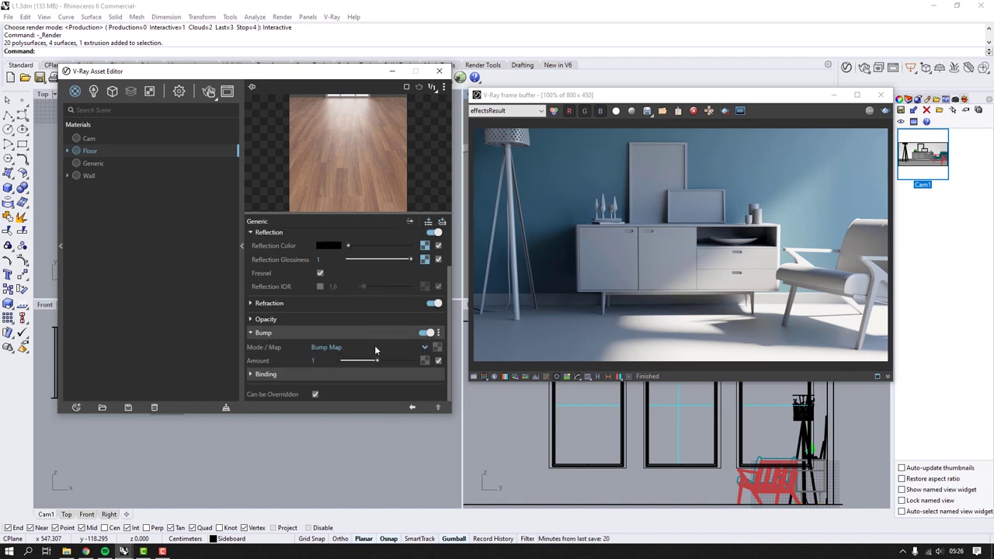
click(375, 350)
click(357, 382)
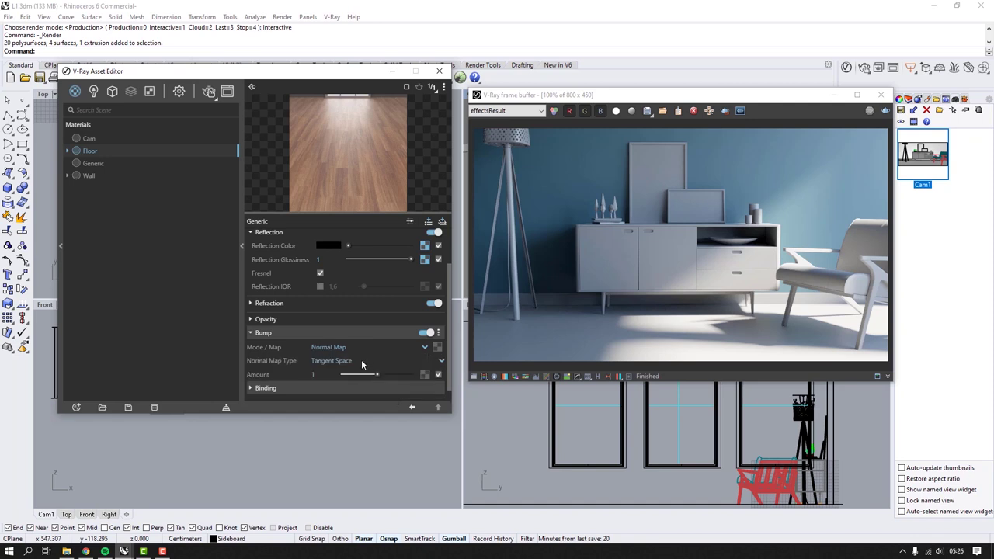
Step: Assign WoodFlooringMahoganyAfricanSanded001_NRM16_3K.tif from the 3K folder as the Floor material's normal map texture
click(66, 551)
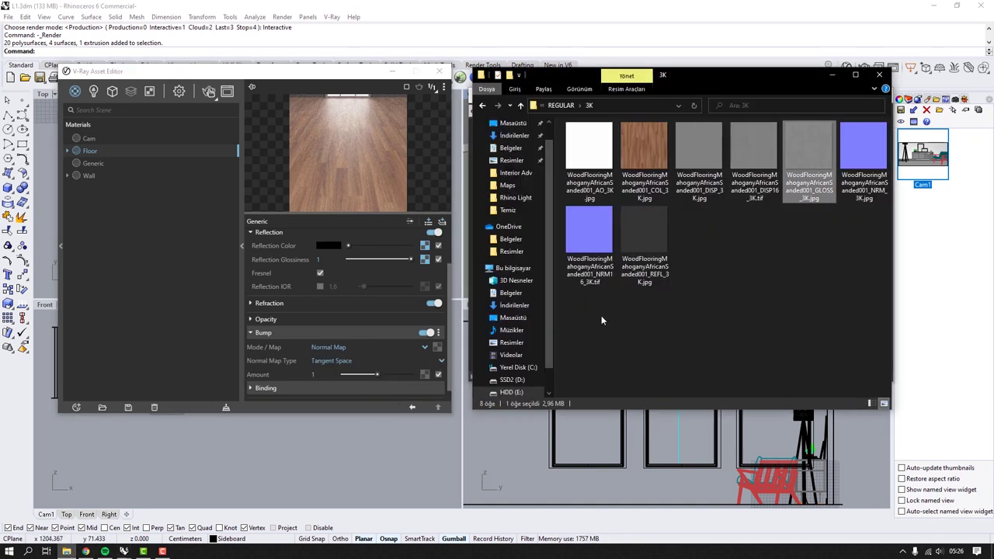
click(588, 237)
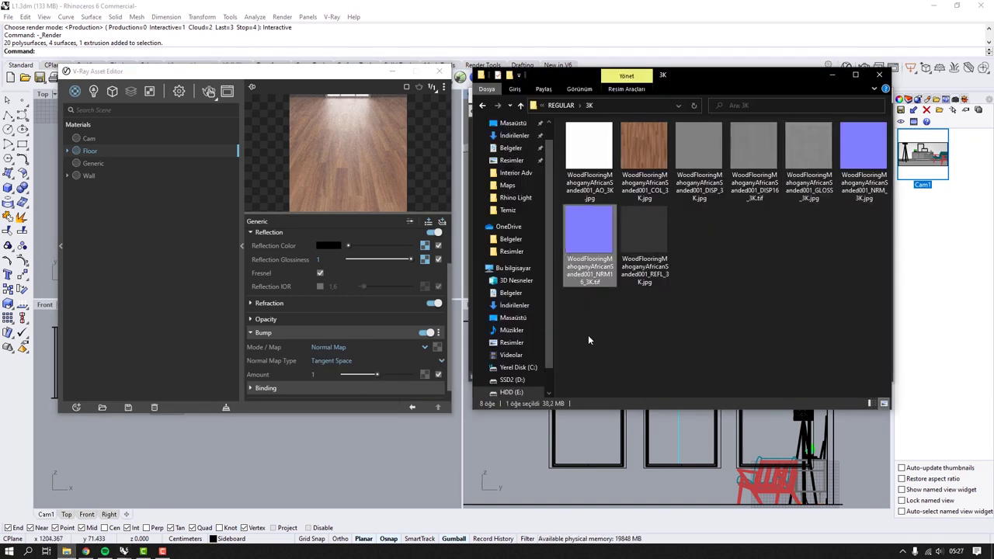
click(588, 340)
click(596, 278)
drag(603, 259, 436, 349)
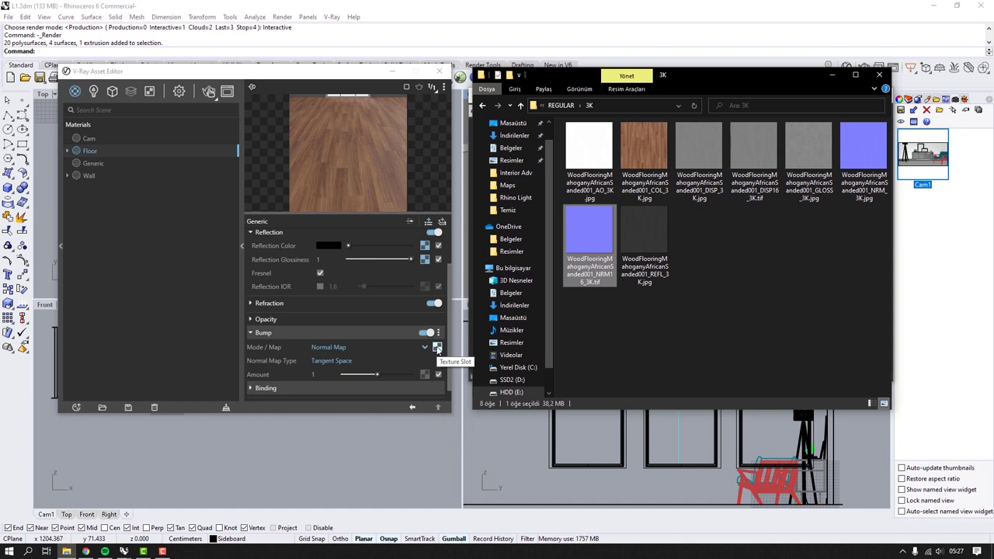
Step: Set the normal map bitmap's color space to Rendering Space (Linear) and return to the Floor material
drag(437, 348, 436, 347)
click(352, 264)
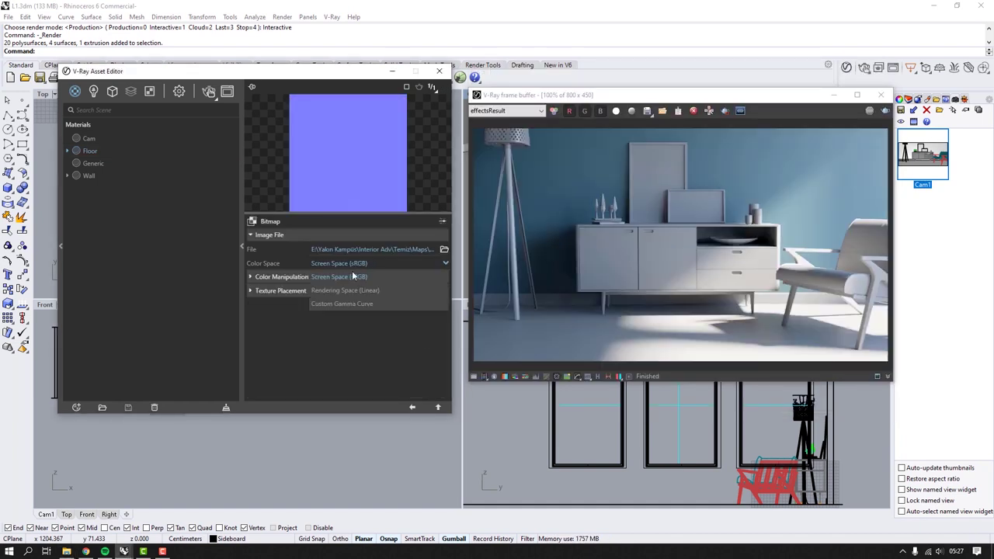
click(349, 285)
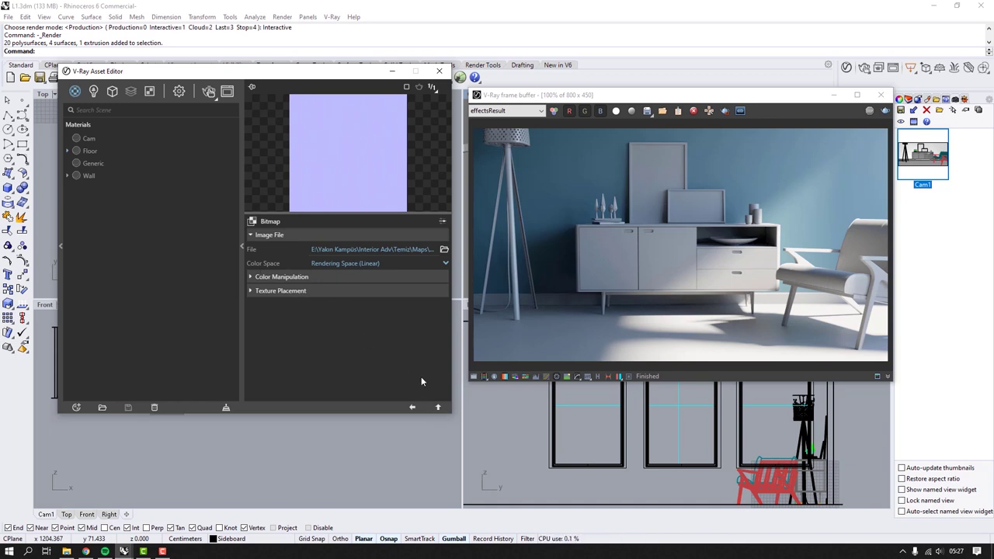
click(438, 407)
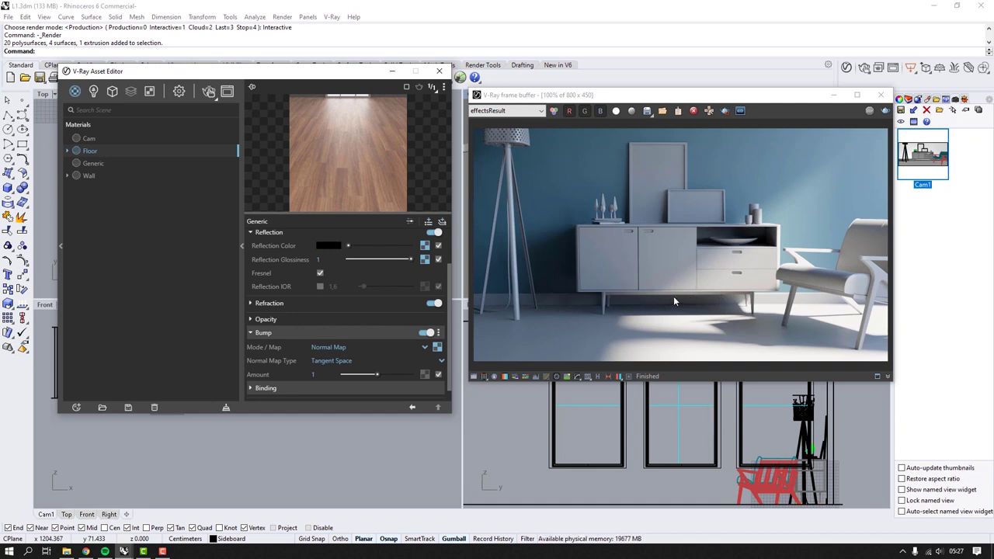
Step: Add a Displacement attribute to the Floor material and set its mode to 2D Displacement
scroll(367, 340, down, 1)
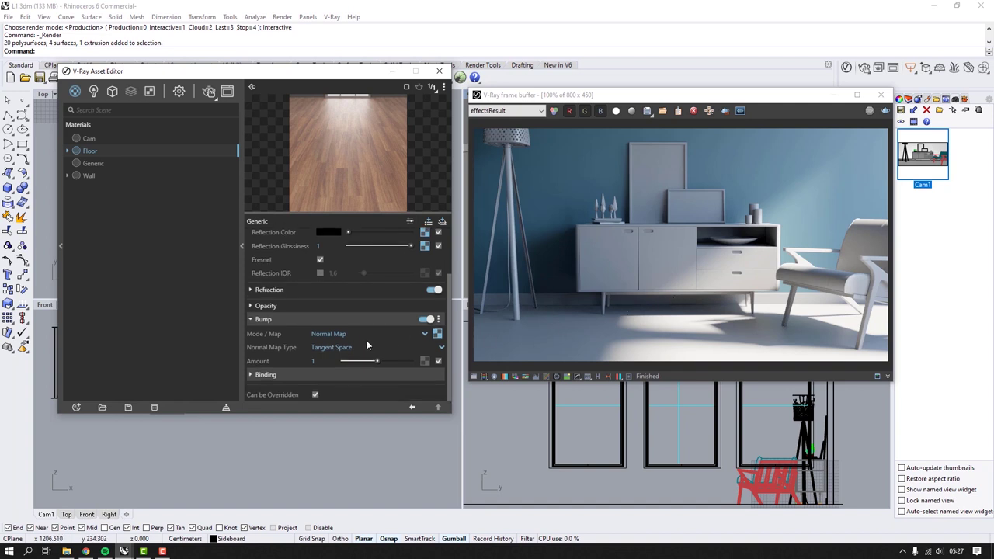
click(428, 223)
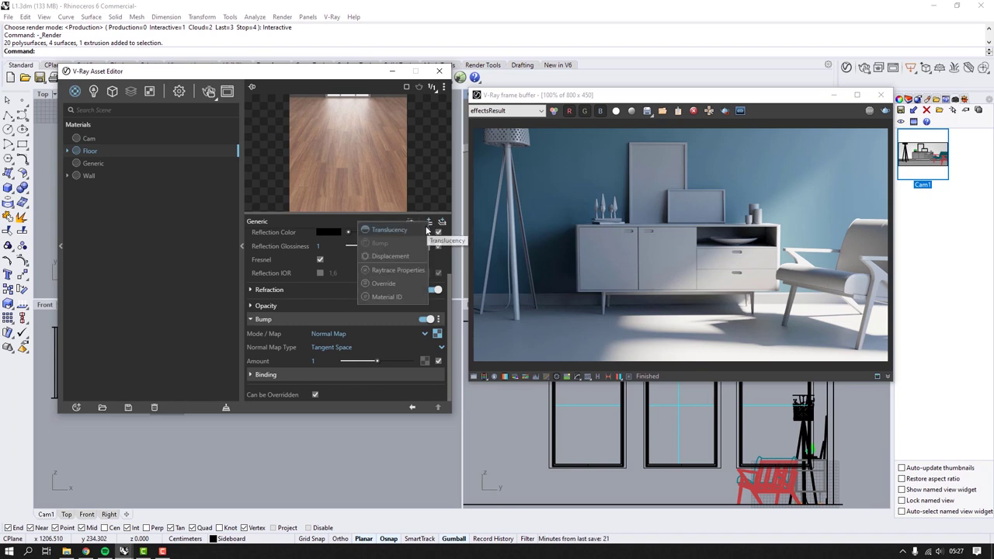
click(409, 256)
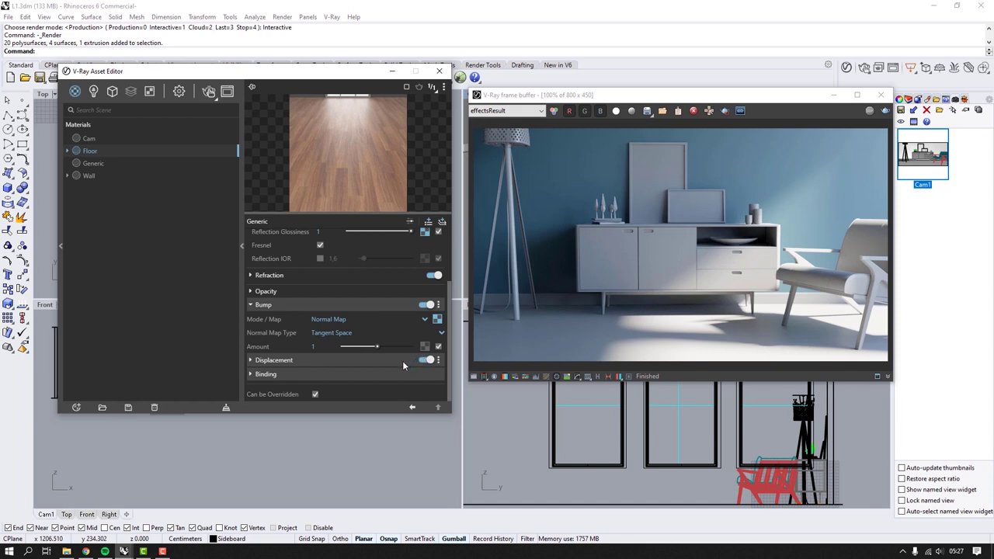
click(402, 360)
scroll(403, 334, down, 2)
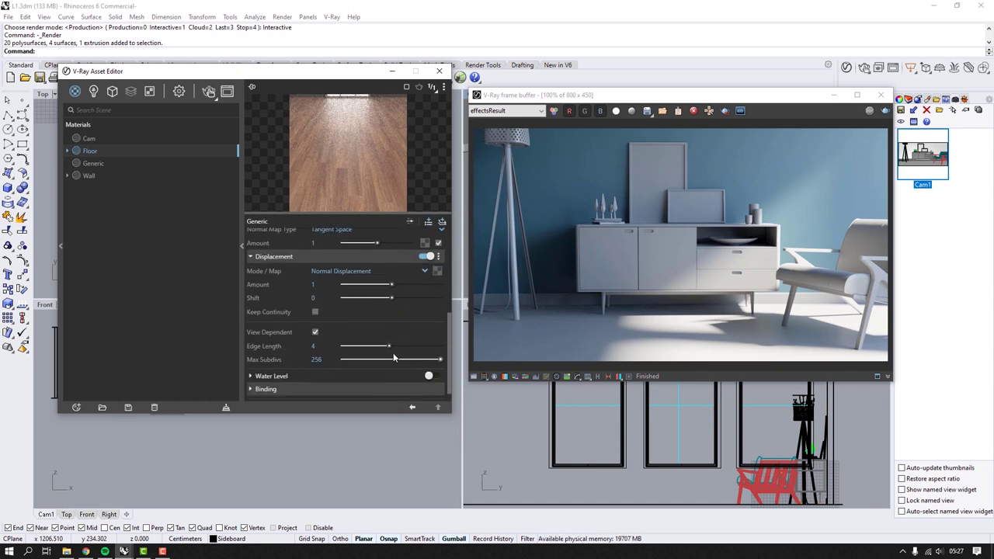
click(375, 269)
click(368, 280)
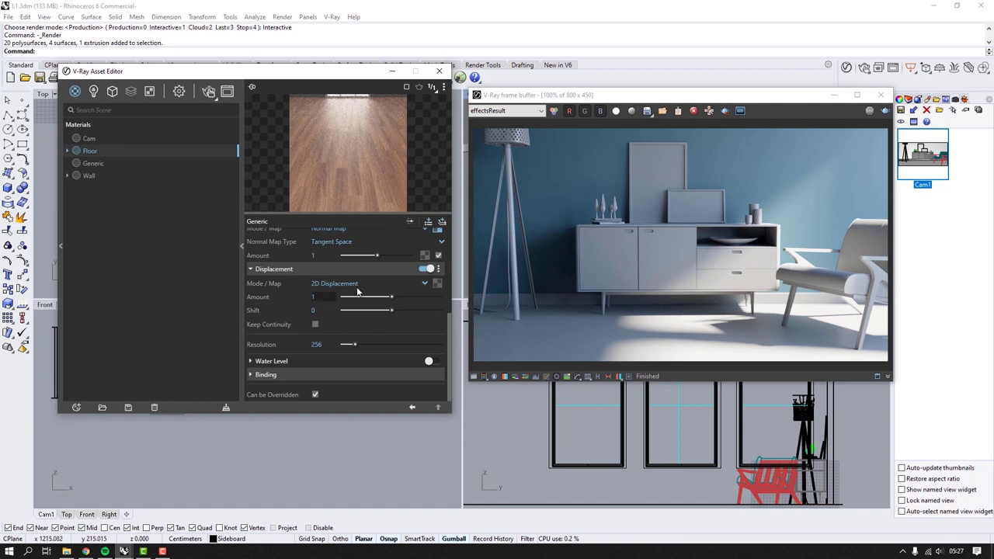
Step: Assign WoodFlooringMahoganyAfricanSanded001_DISP16_3K.tif from the 3K folder as the Floor material's displacement texture
click(66, 551)
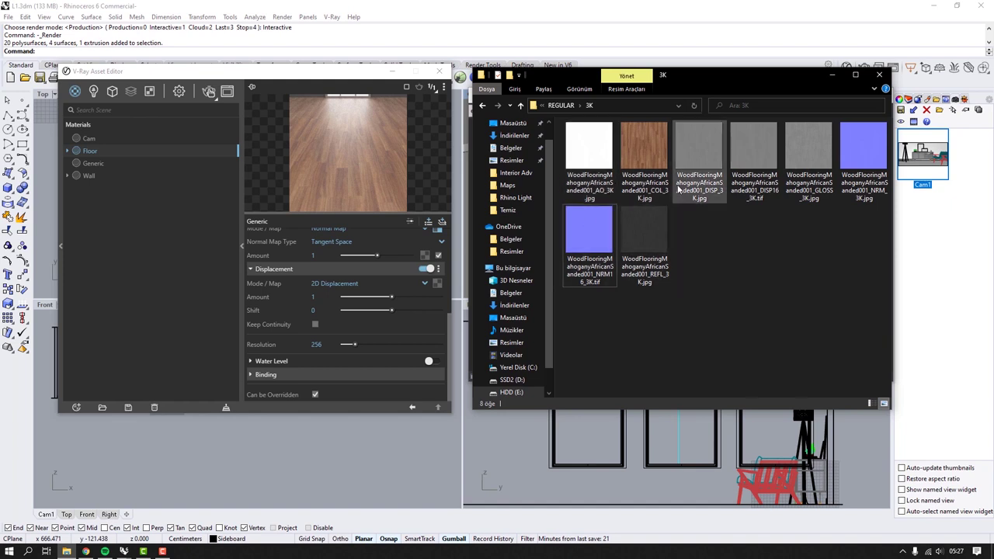
click(751, 175)
drag(759, 181, 437, 286)
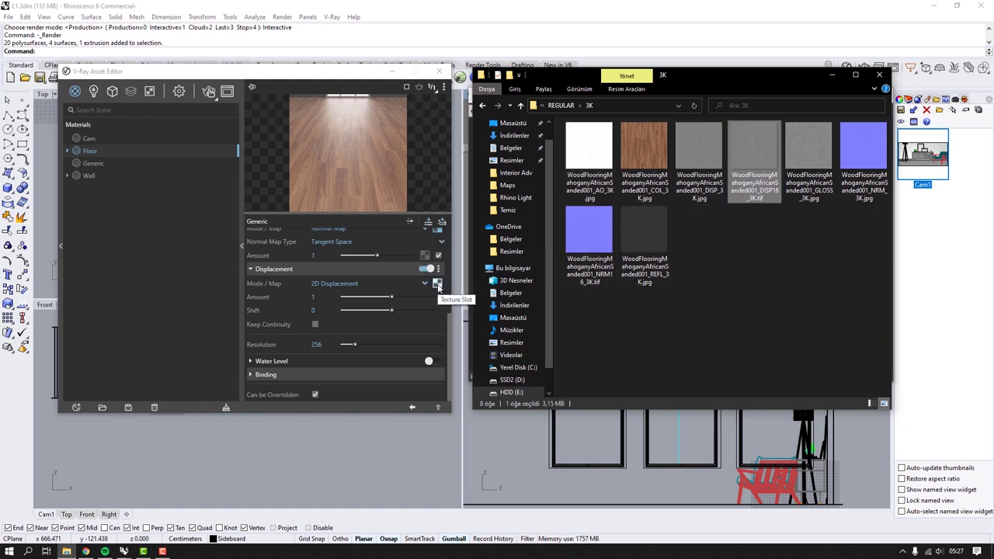
Step: Set the displacement bitmap's color space to Rendering Space (Linear) and return to the Floor material
click(438, 284)
click(442, 263)
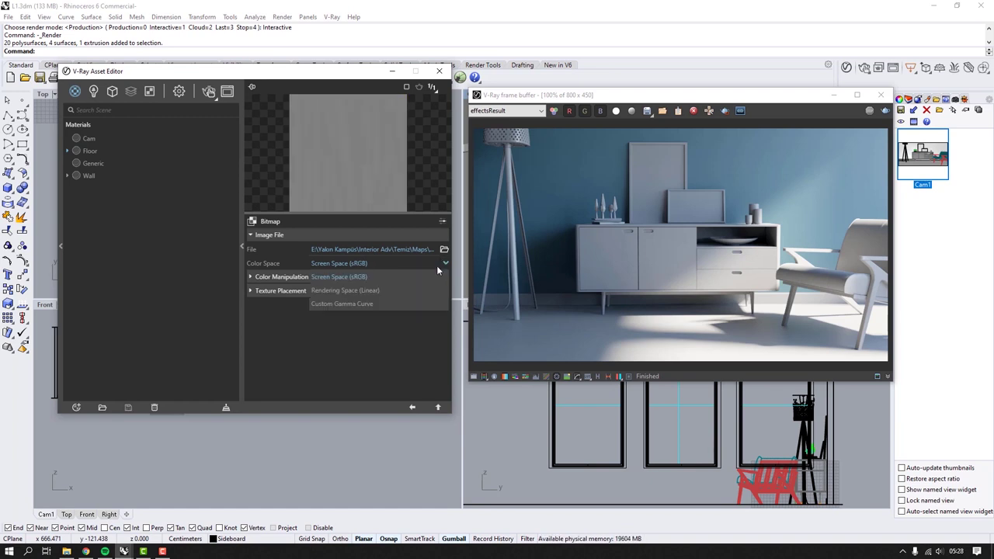
click(425, 288)
click(439, 407)
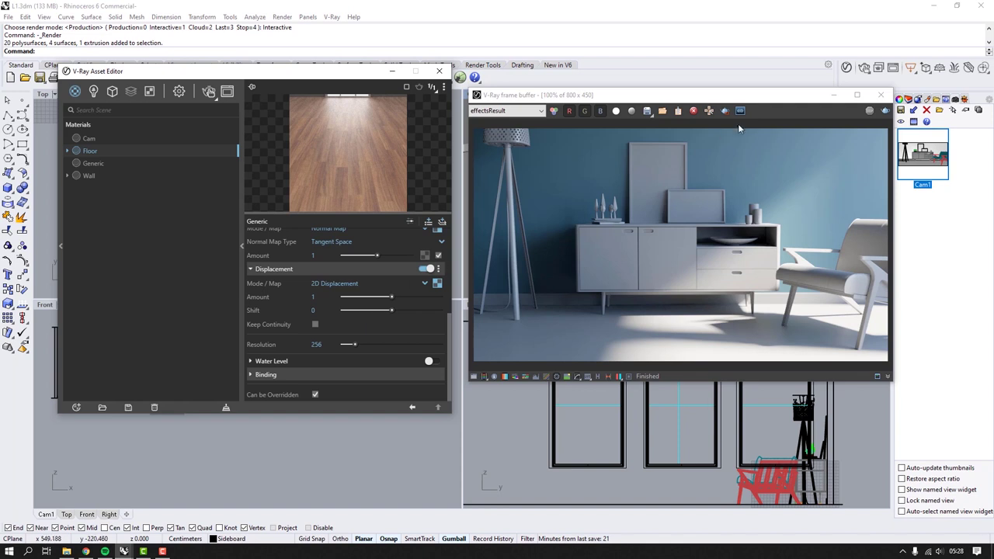
Step: Move the V-Ray frame buffer off the Cam1 viewport and start an interactive render
scroll(360, 334, up, 3)
scroll(360, 332, up, 2)
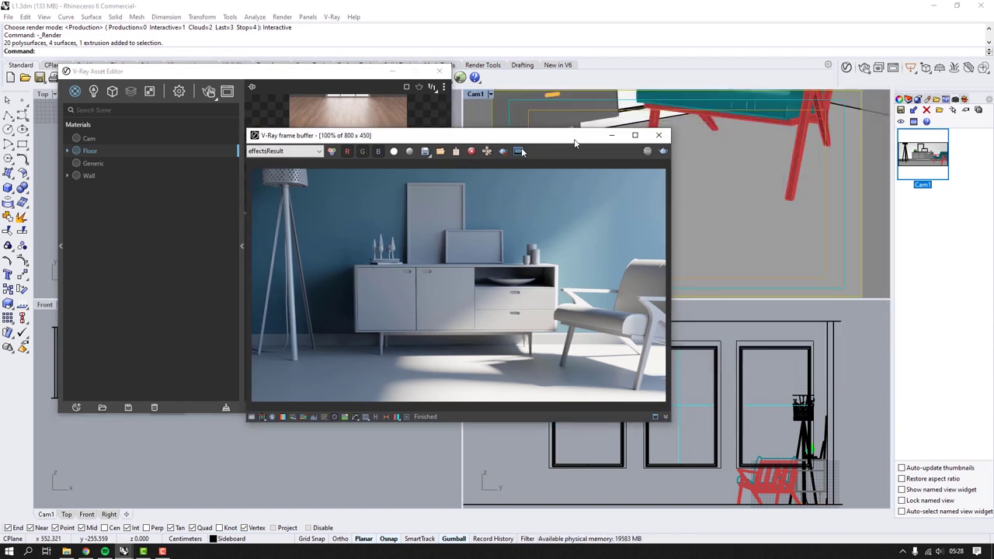
drag(831, 95, 554, 144)
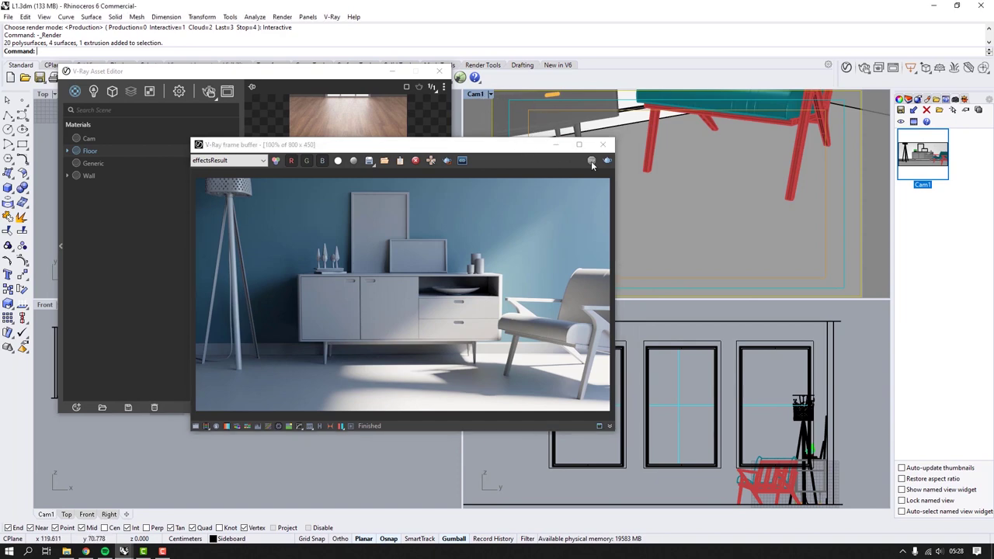
click(783, 96)
click(480, 147)
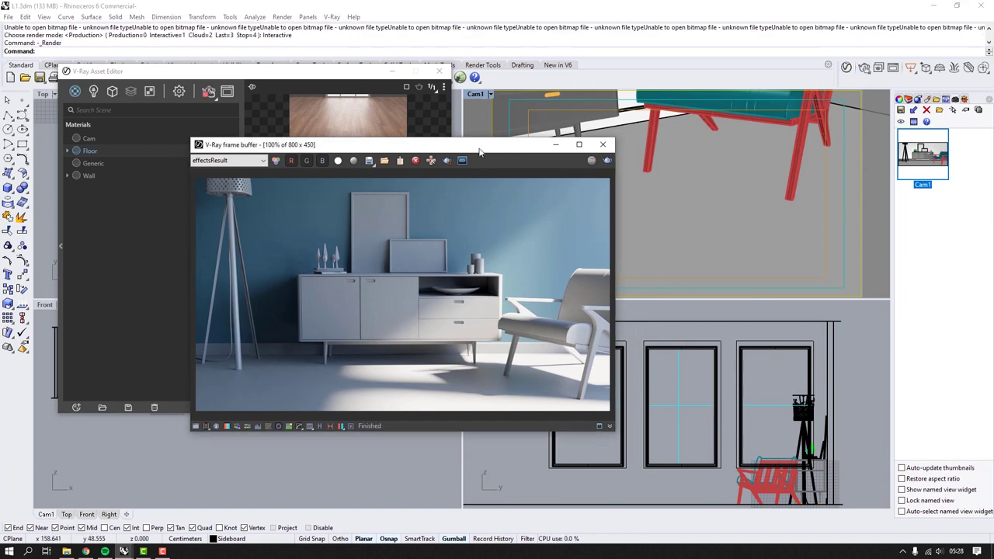
Step: Stop the interactive render, apply the Floor material to the floor layer, and restart the interactive render
drag(480, 147, 743, 74)
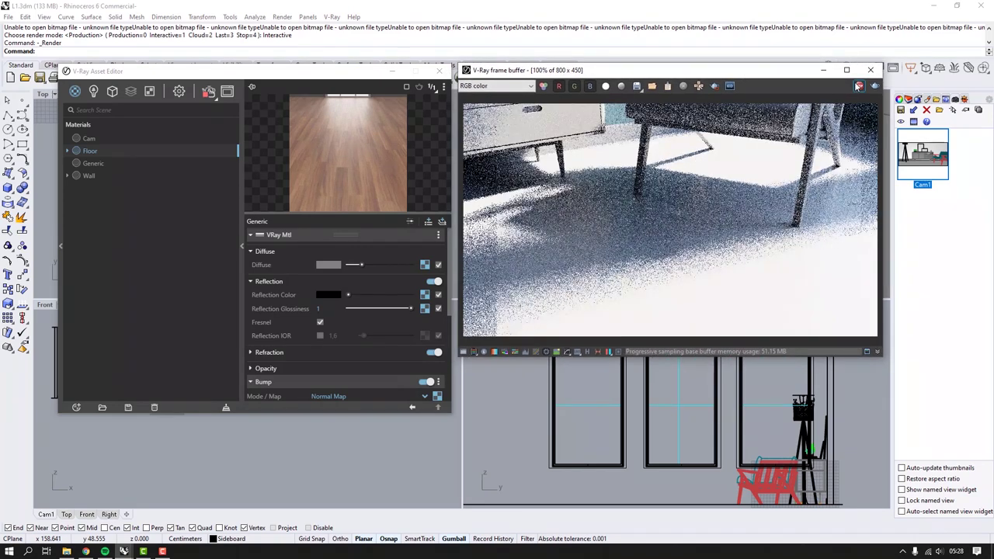
click(855, 87)
right_click(99, 153)
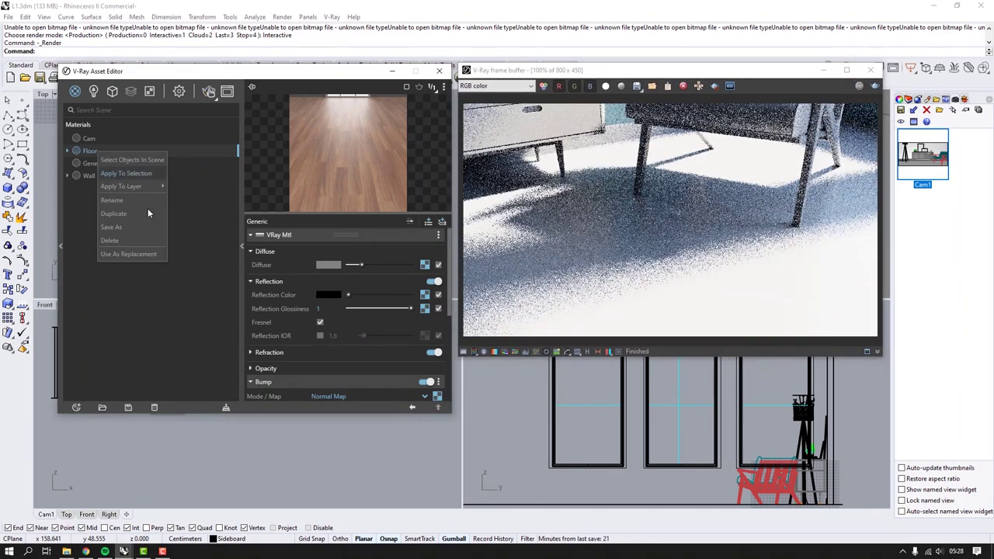
mouse_move(158, 189)
scroll(194, 331, down, 4)
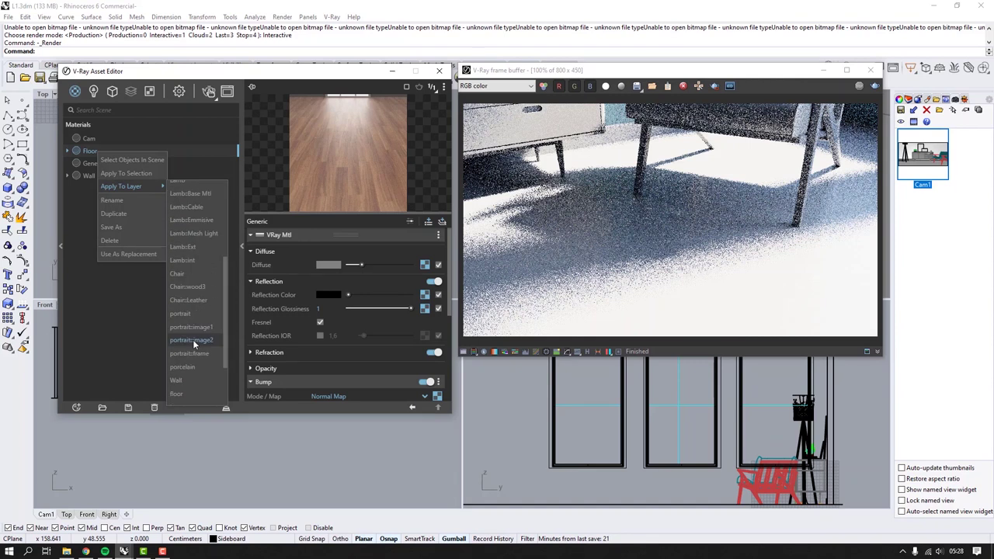
click(188, 320)
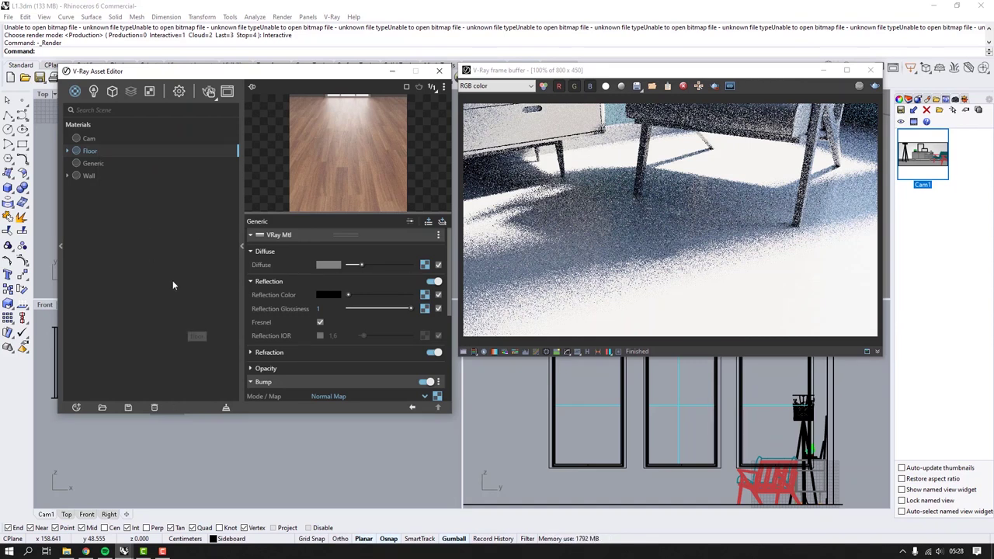
scroll(279, 358, down, 4)
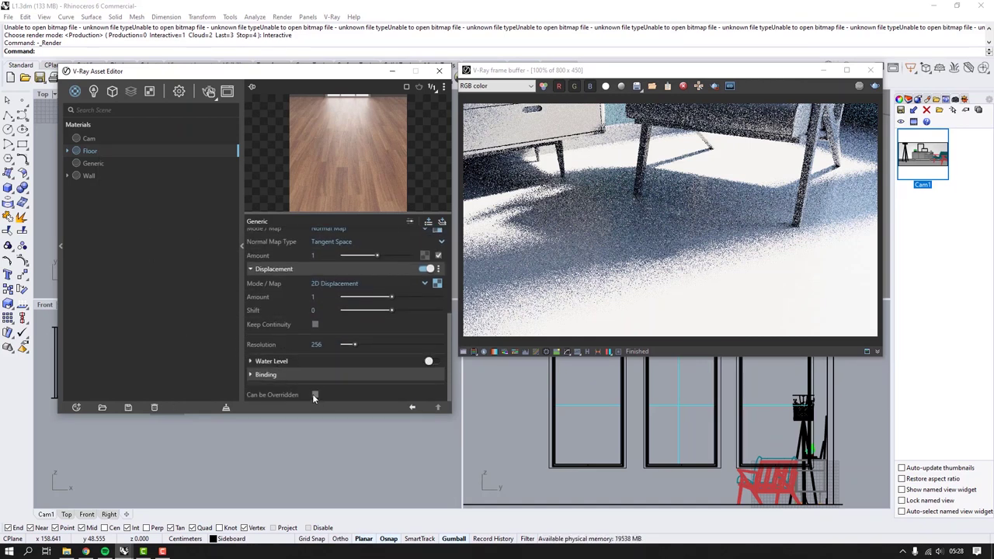
click(208, 93)
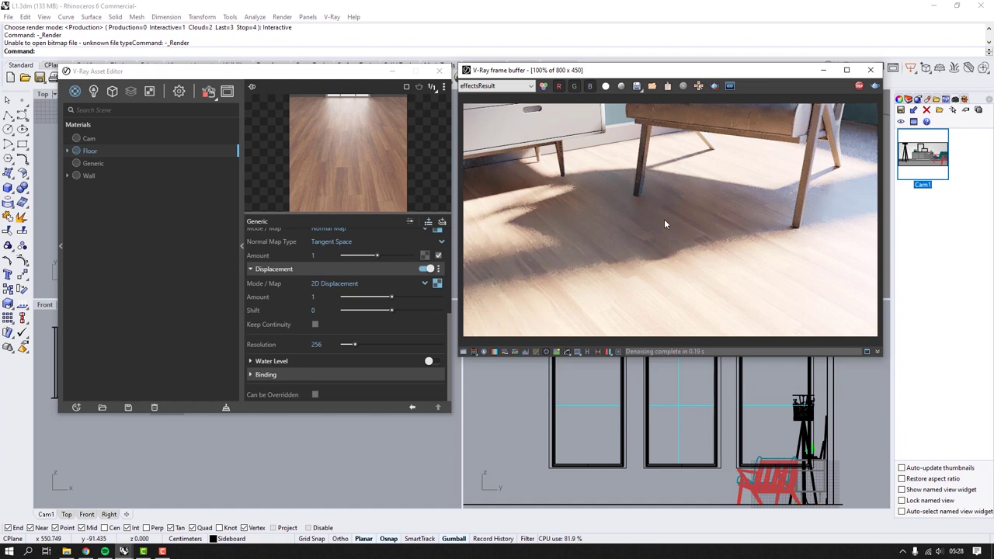
Step: Move the V-Ray frame buffer off the Cam1 viewport and open the floor surface's texture mapping properties
drag(668, 72, 404, 42)
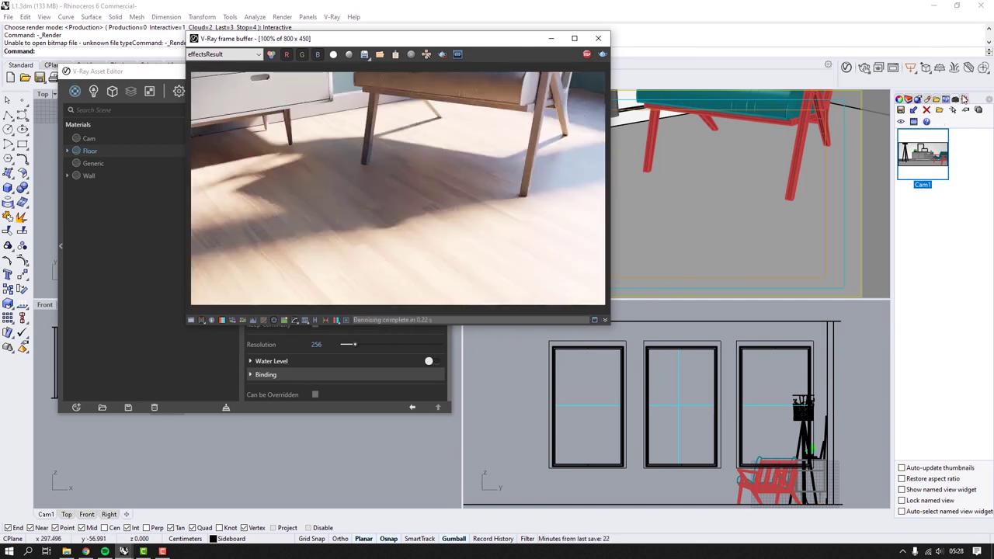
click(692, 197)
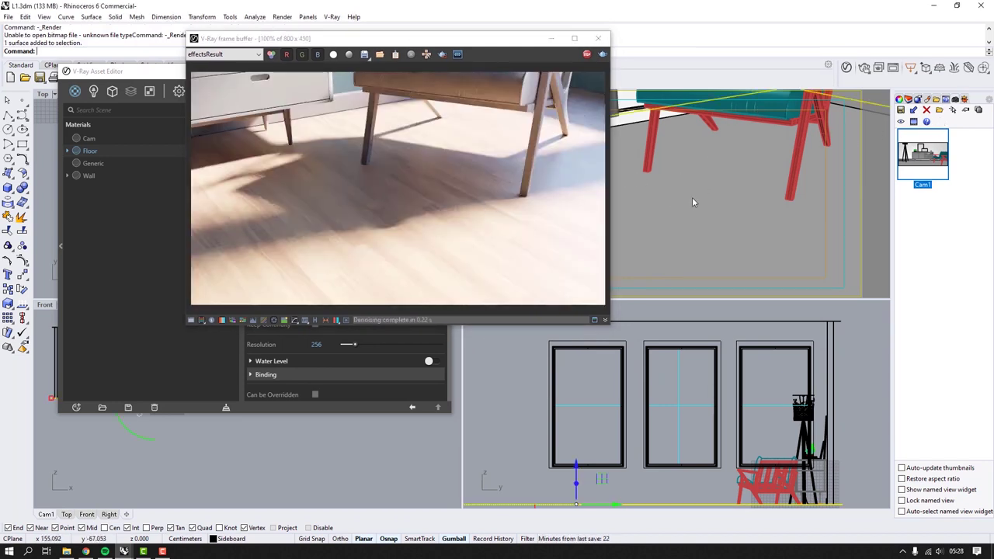
click(931, 103)
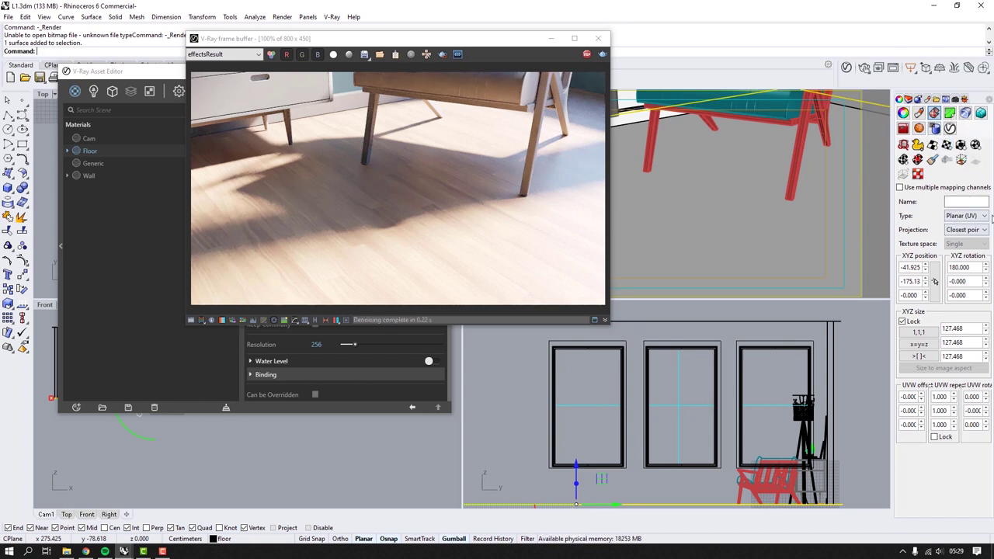
Step: Try rotating the floor surface's existing texture mapping to 90 degrees about Z
double_click(956, 295)
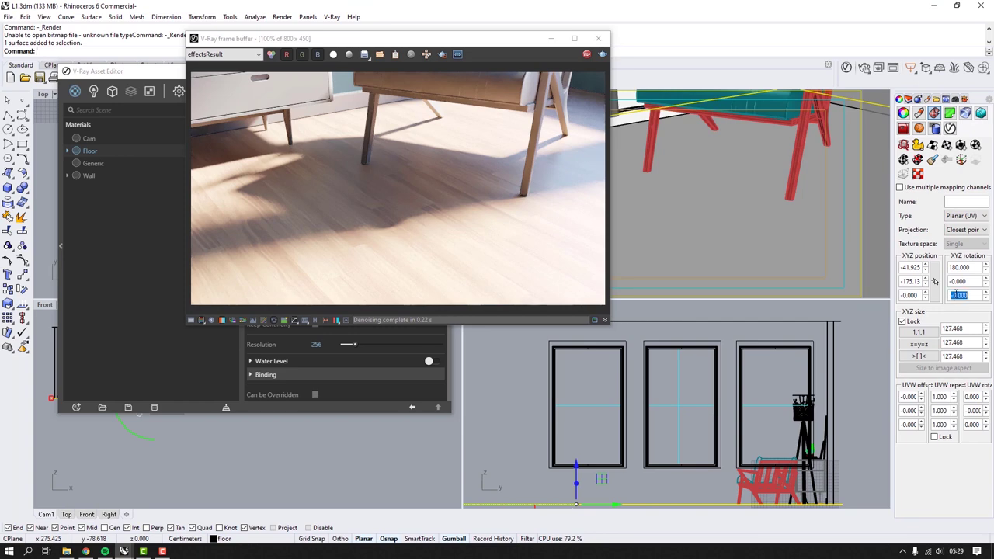
text(90)
key(Return)
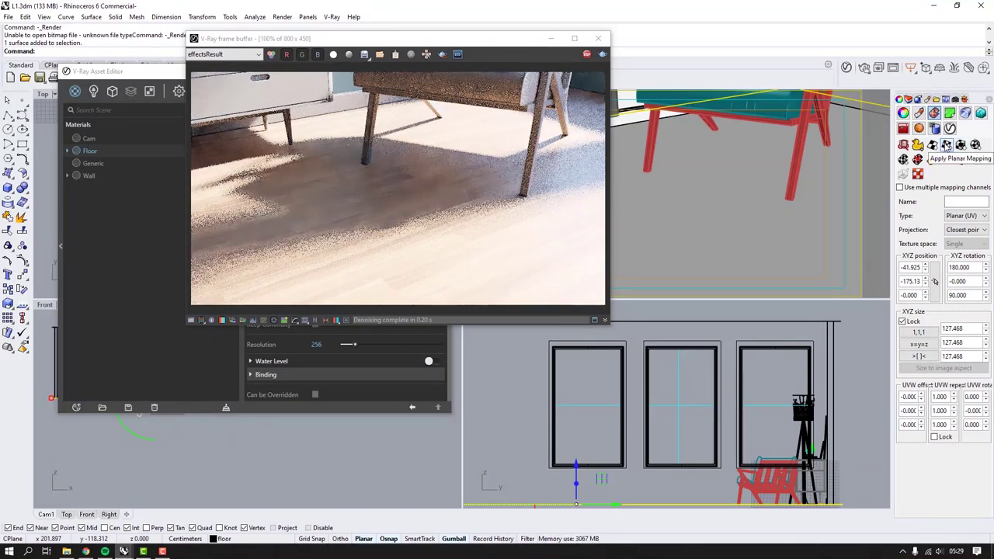
Step: Apply a 200 x 200 cm planar mapping with the UV option to the floor surface
click(946, 145)
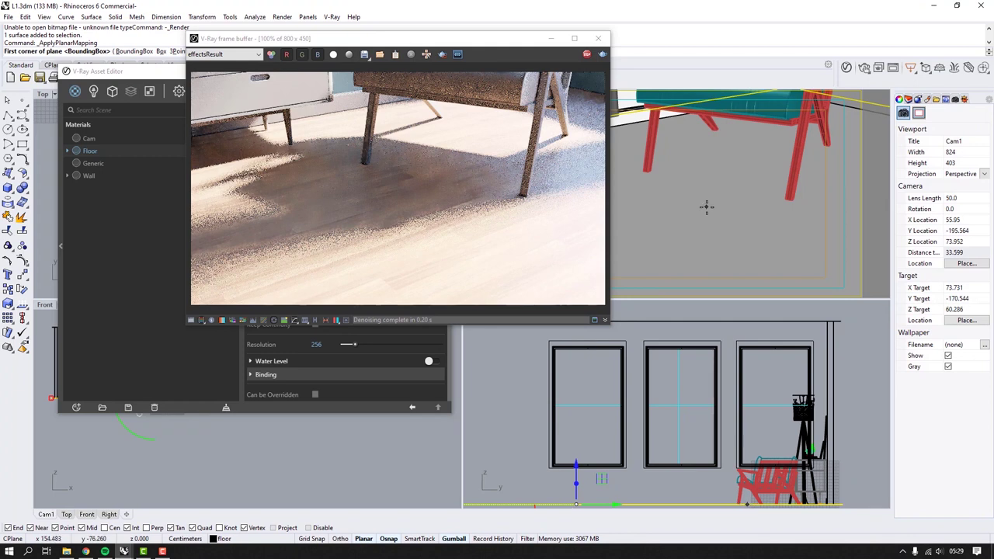
click(674, 182)
text(200)
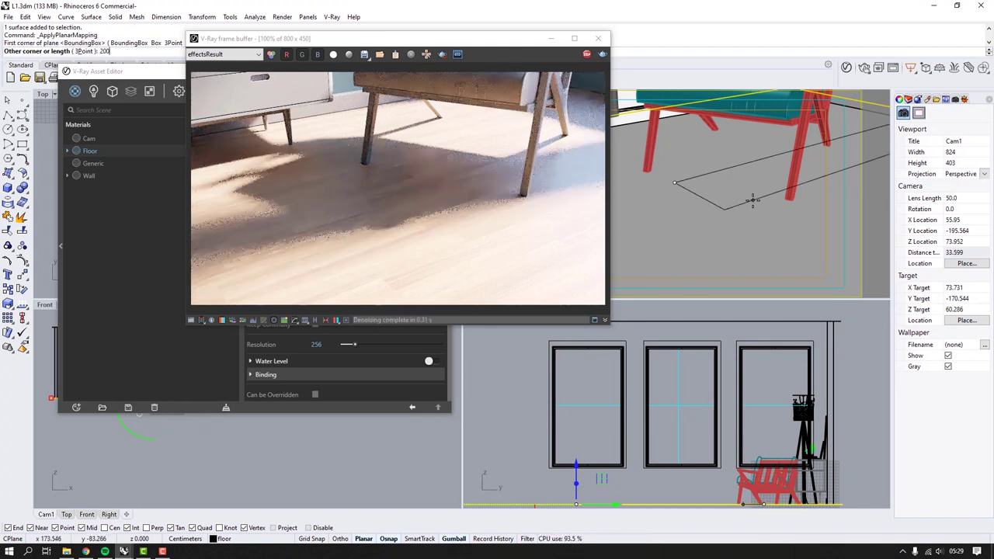
key(Return)
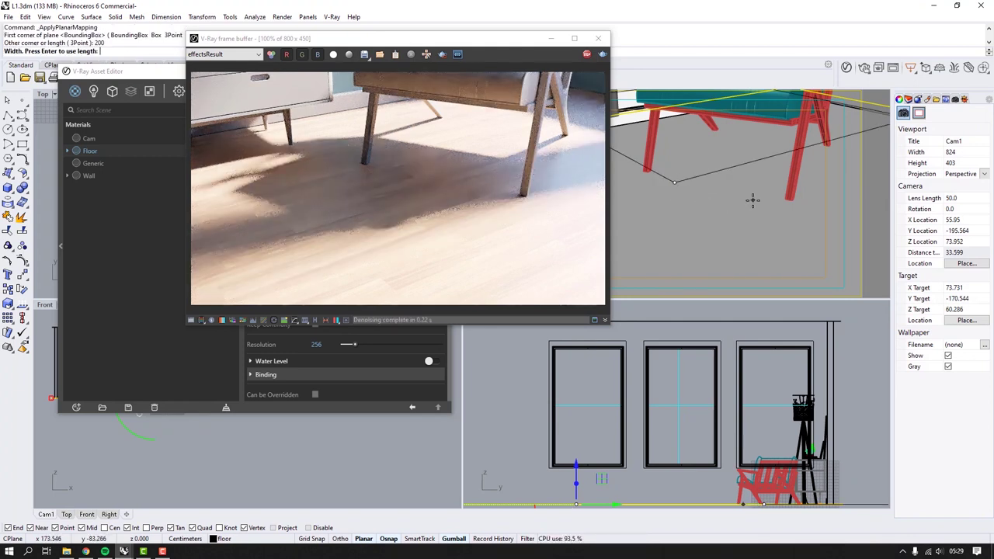
text(200)
key(Return)
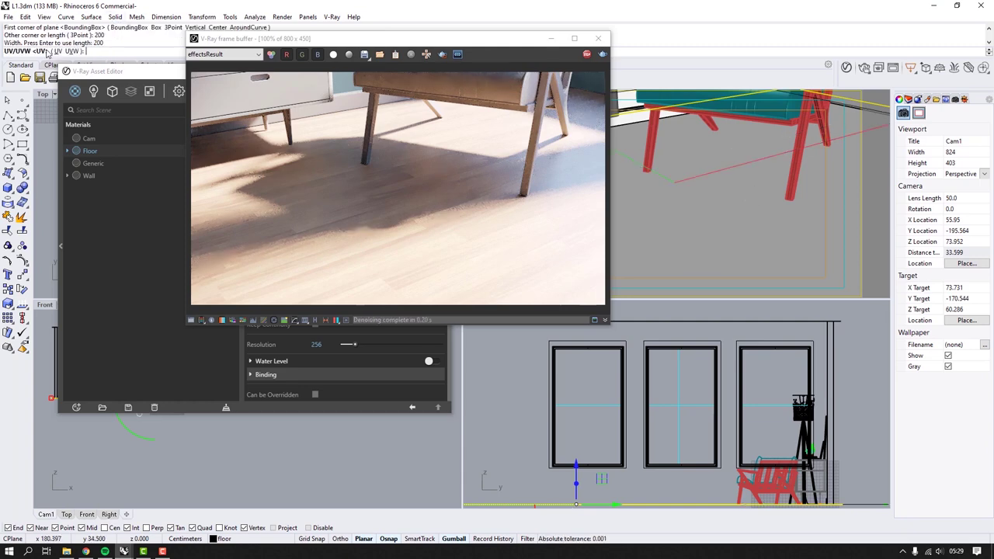
key(Return)
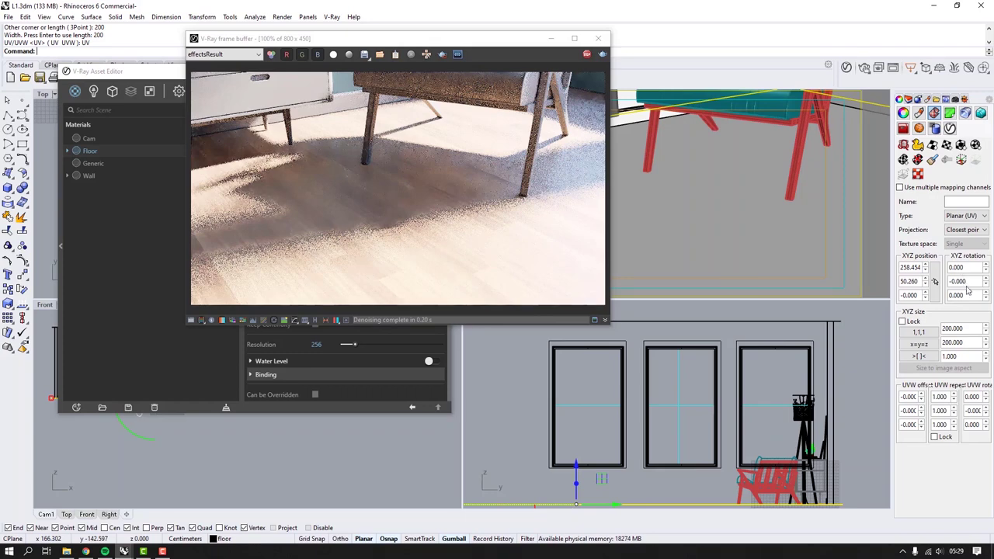
Step: Set the Z rotation of the floor's planar mapping to 90 and check the plank direction in the interactive render
click(968, 295)
text(90)
key(Return)
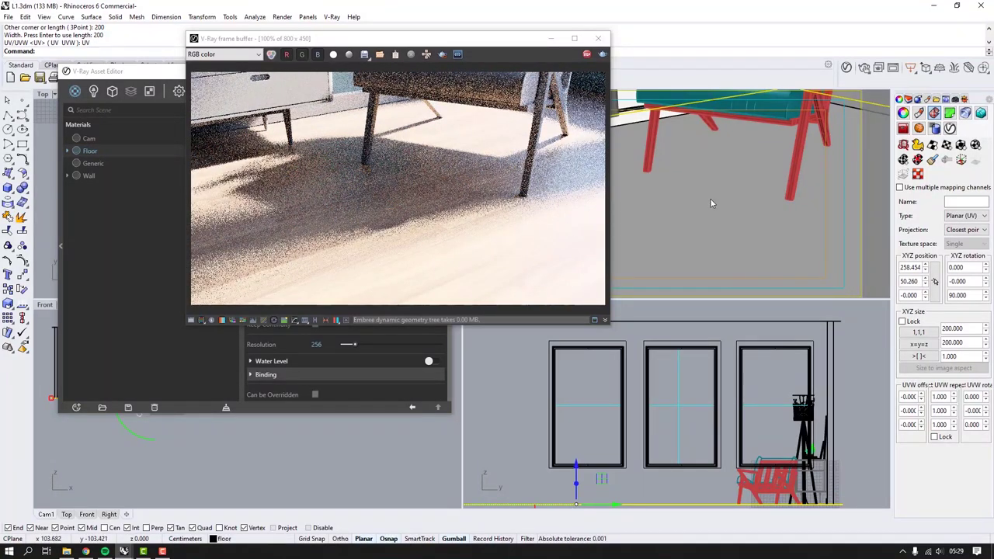
scroll(720, 195, down, 5)
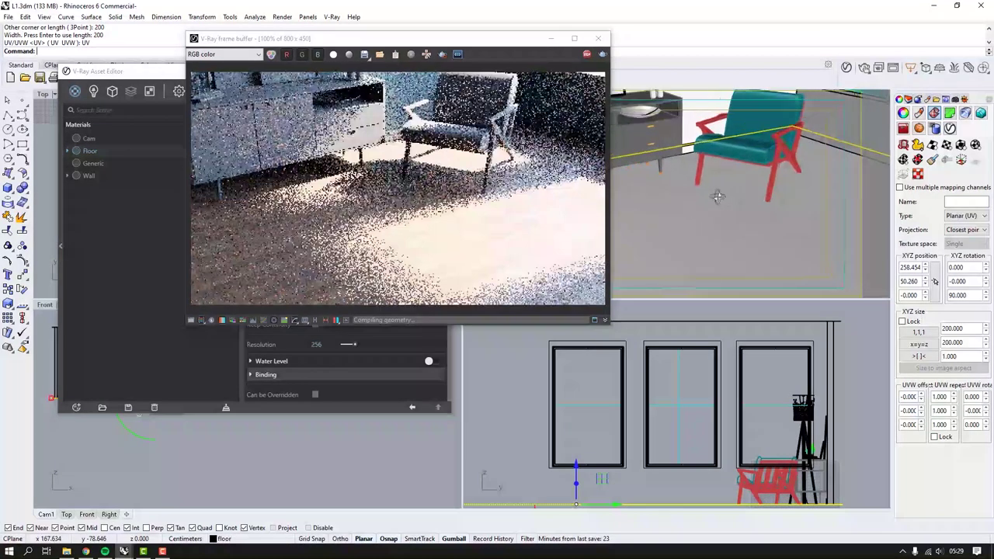
scroll(718, 197, up, 2)
scroll(717, 201, down, 2)
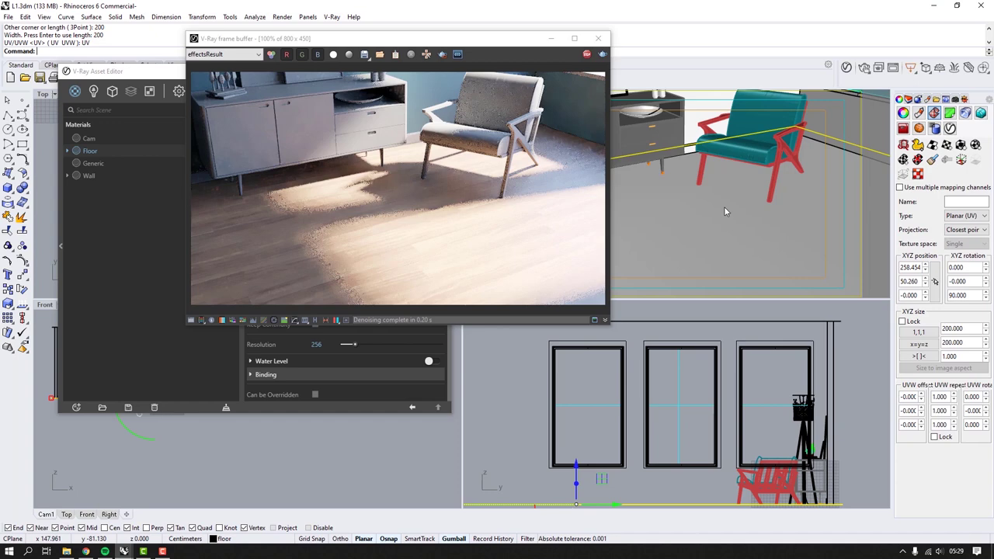
right_drag(725, 212, 684, 203)
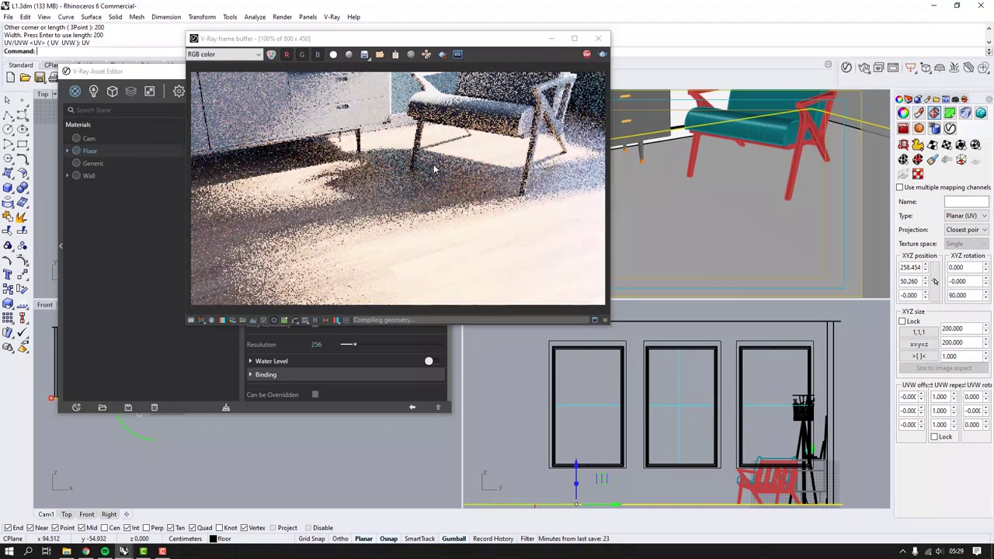
Step: Set the Rhino Document Sun's intensity multiplier to 0,1 in the V-Ray lights list
click(129, 217)
click(93, 91)
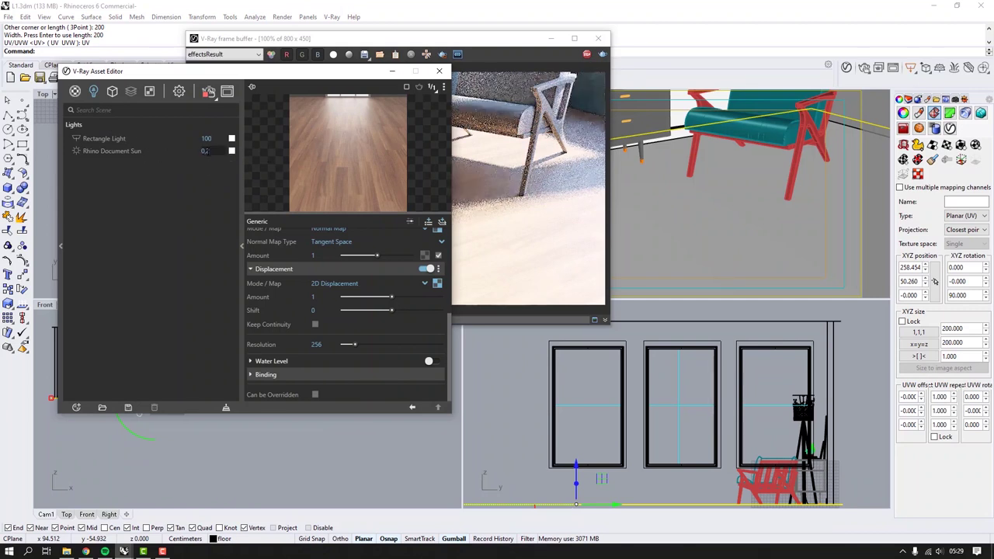
click(155, 138)
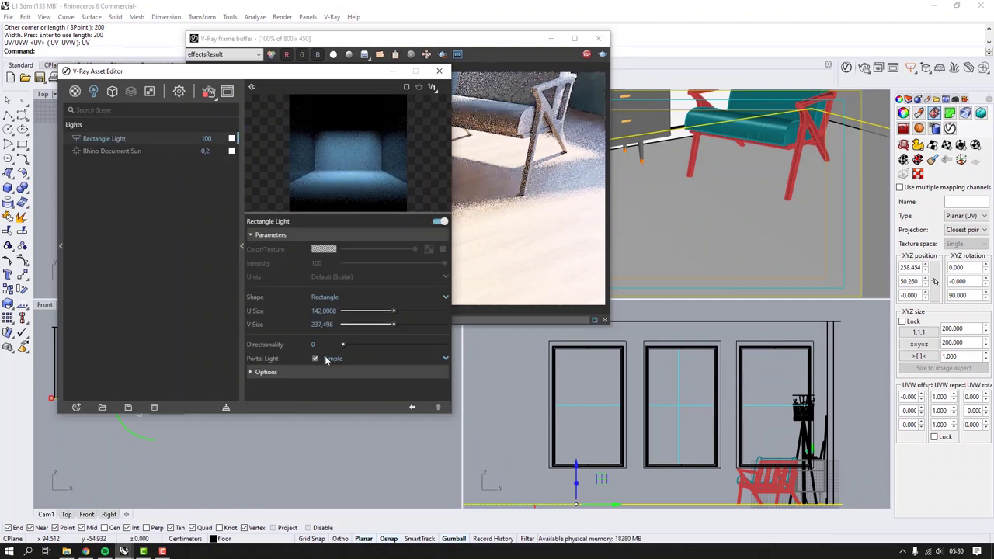
click(91, 151)
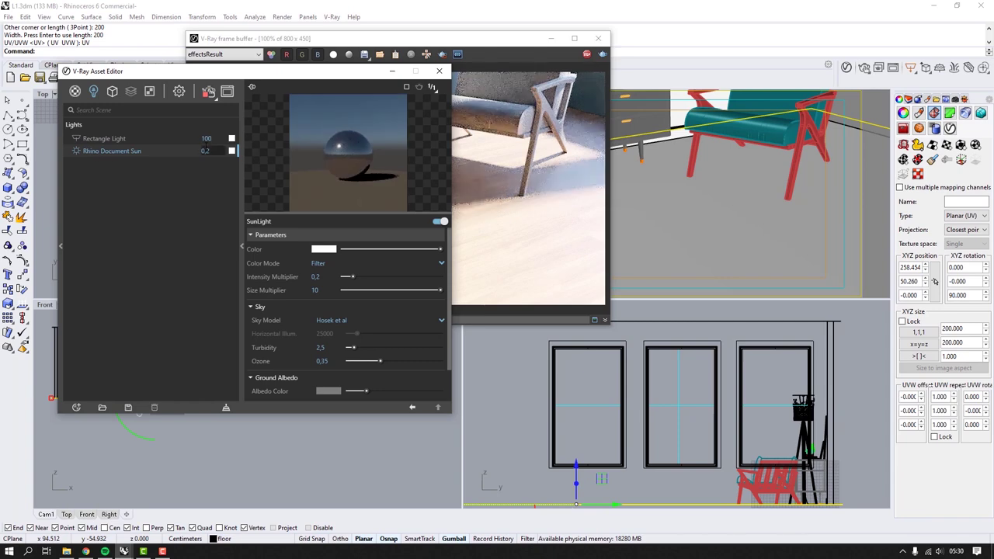
click(205, 151)
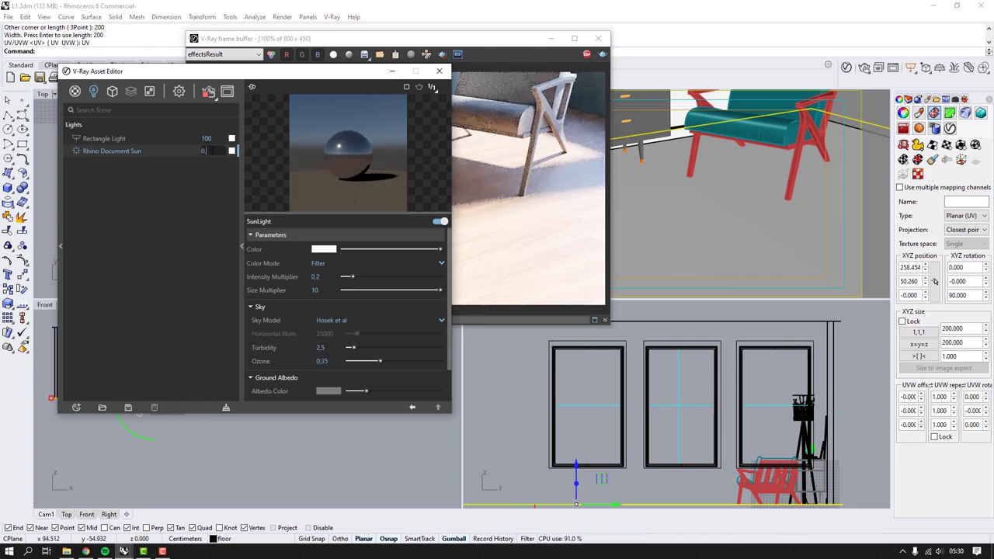
text(1)
key(Return)
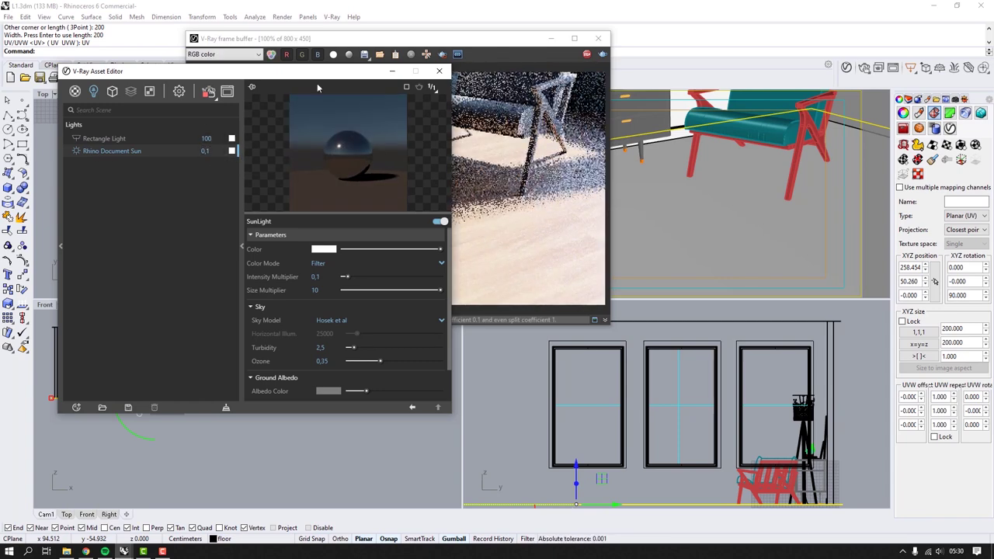
Step: Move the Asset Editor clear of the frame buffer and examine the wood floor around the armchair in the interactive render
drag(309, 77, 125, 80)
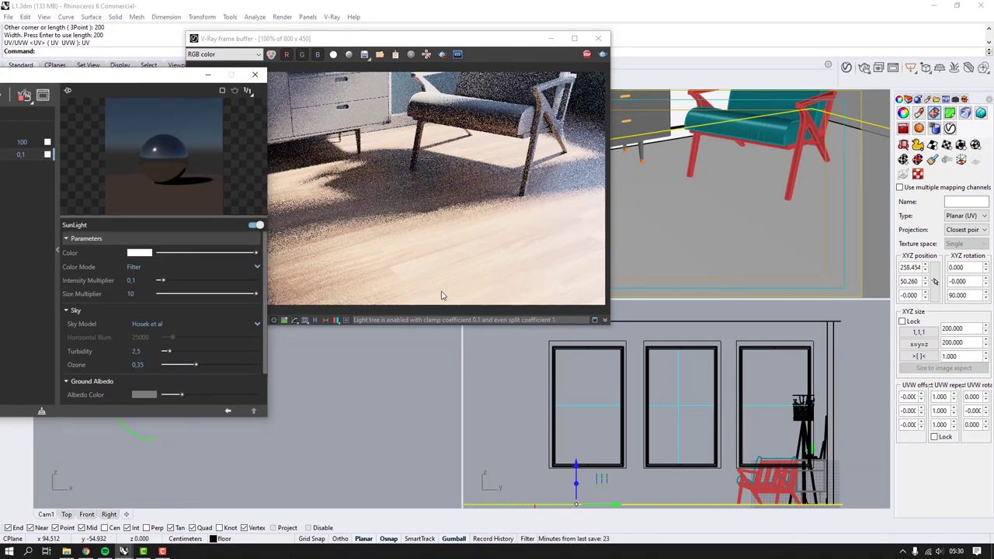
drag(459, 43, 419, 43)
scroll(617, 196, up, 2)
scroll(617, 195, down, 4)
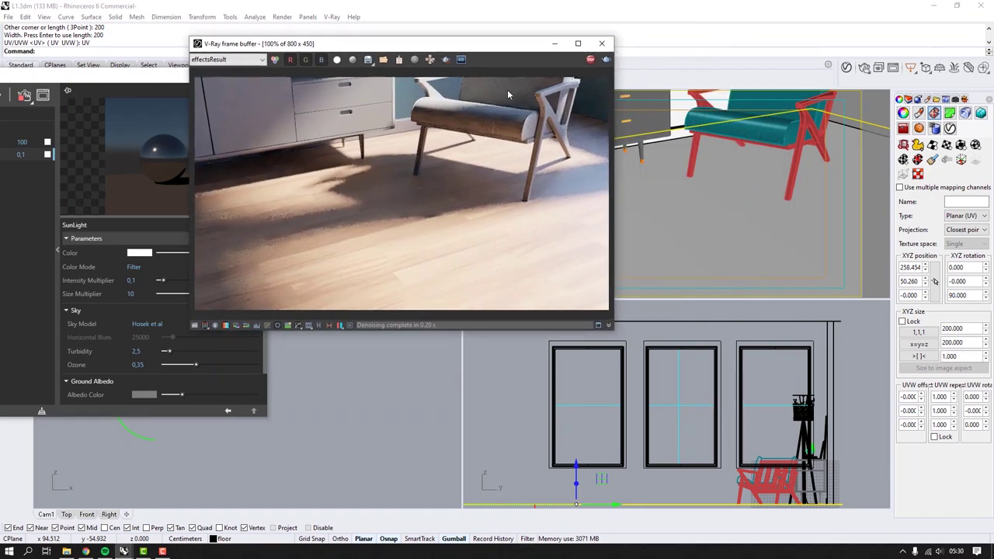
scroll(807, 186, up, 5)
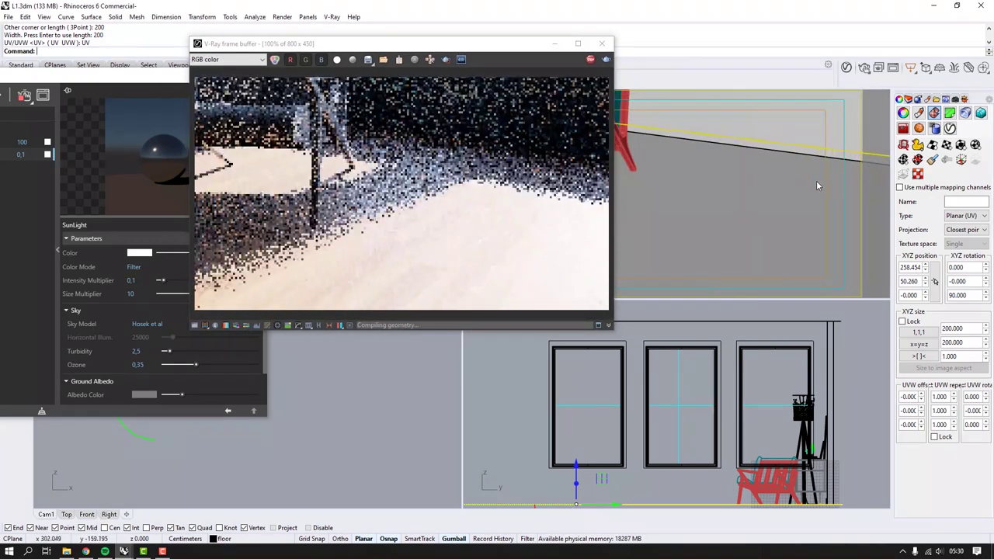
scroll(807, 187, down, 2)
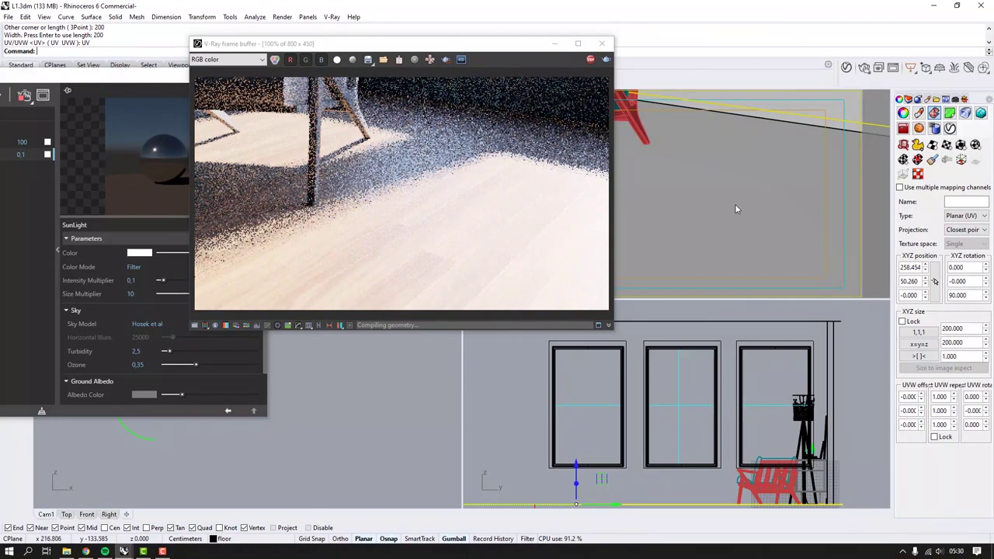
scroll(735, 204, down, 3)
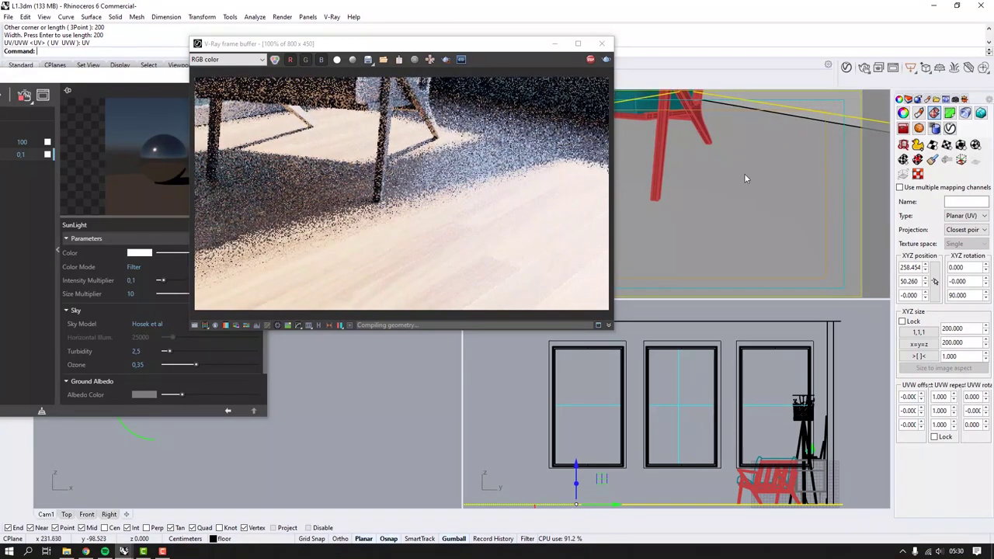
right_drag(744, 178, 704, 177)
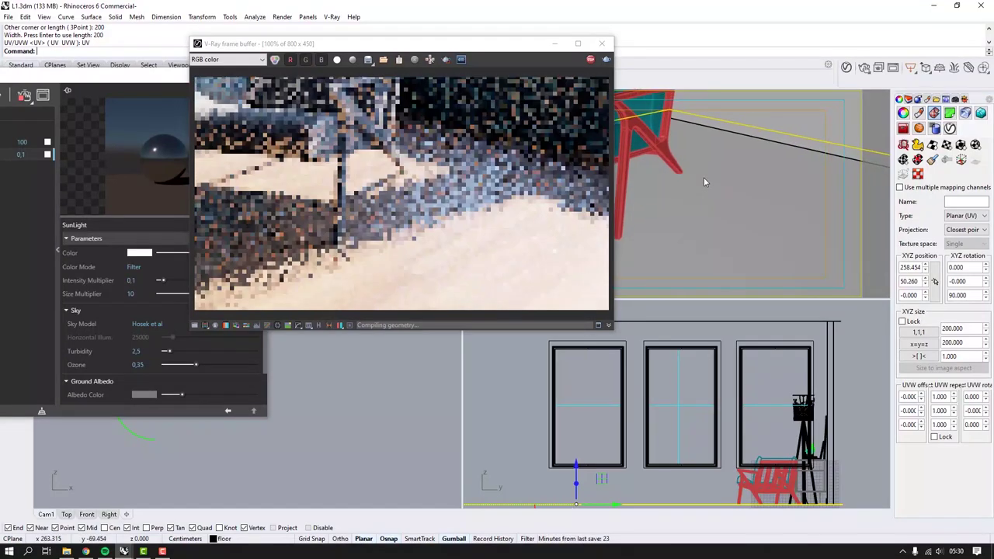
Step: Rearrange the Asset Editor and frame buffer windows and display the effectsResult channel of the render
drag(388, 43, 631, 35)
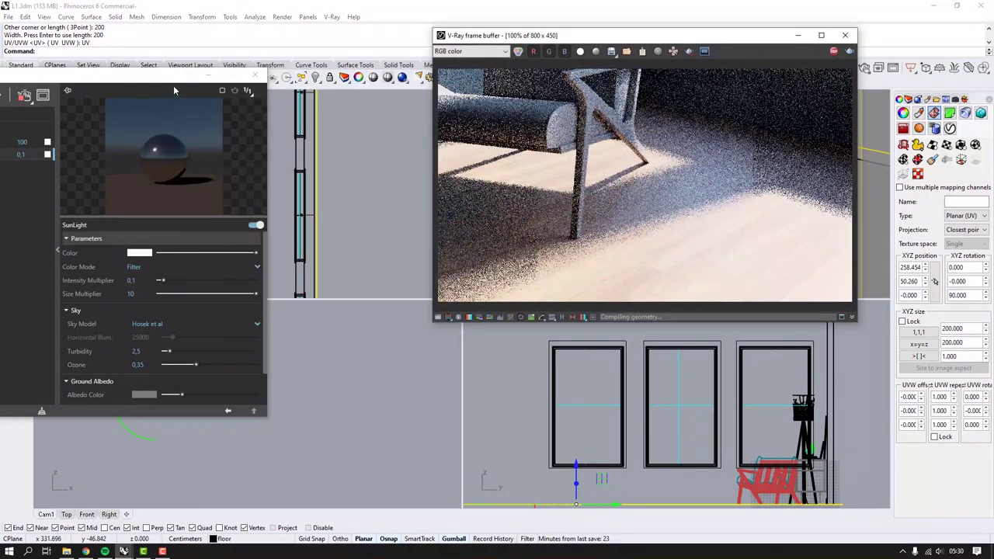
drag(174, 86, 306, 77)
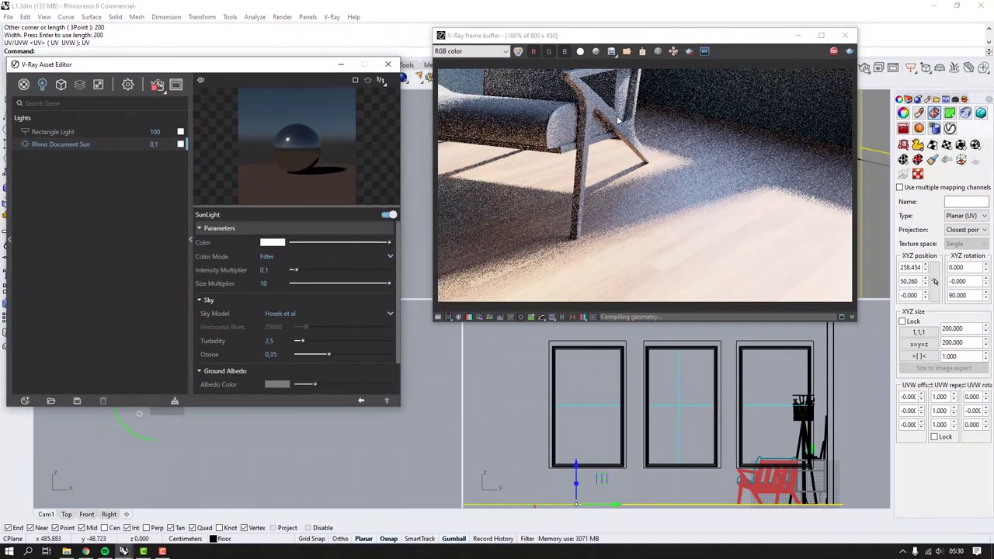
click(469, 50)
click(465, 137)
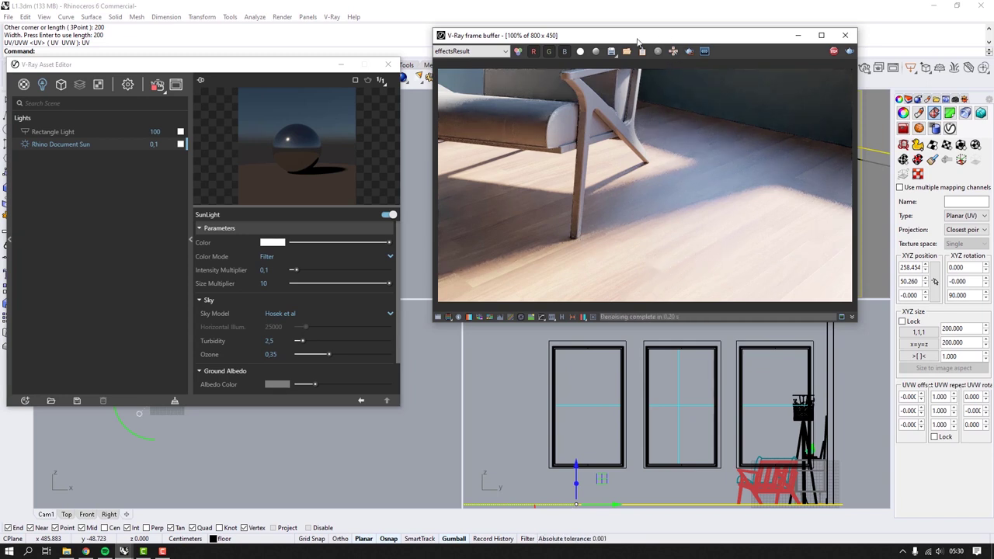
drag(636, 41, 438, 62)
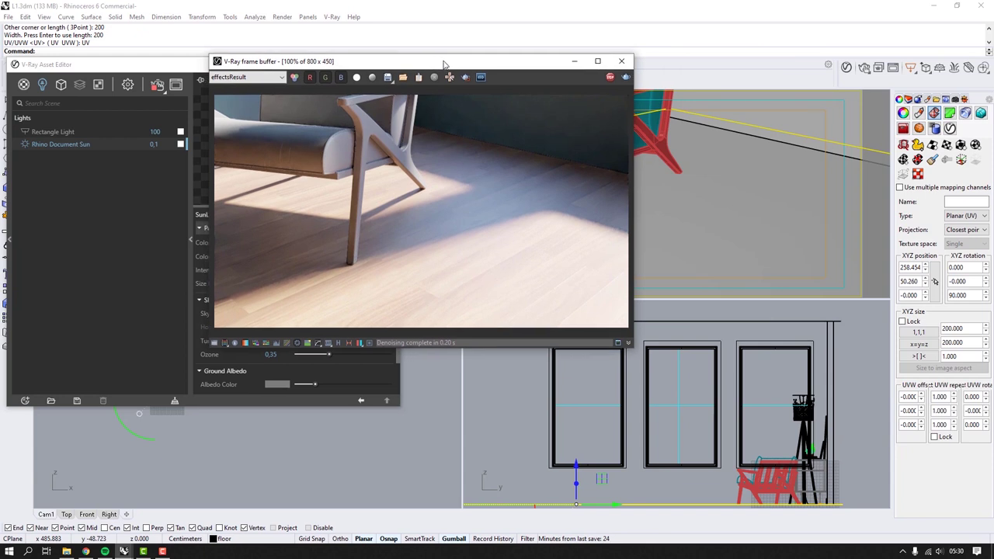
Step: Open the Floor material in the Asset Editor and review its reflection, bump and displacement settings against the rendered floor
click(849, 69)
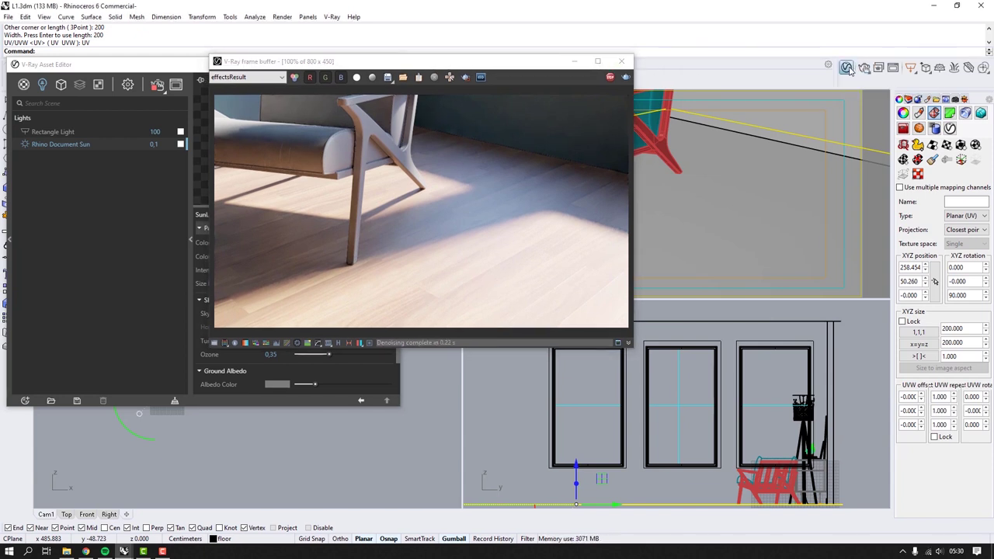
scroll(252, 370, down, 1)
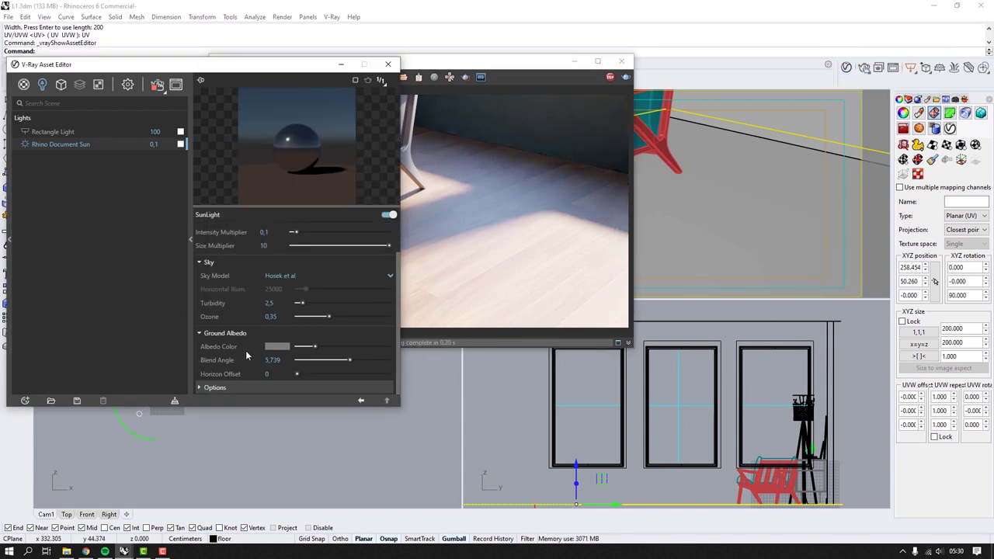
scroll(246, 350, up, 1)
click(22, 85)
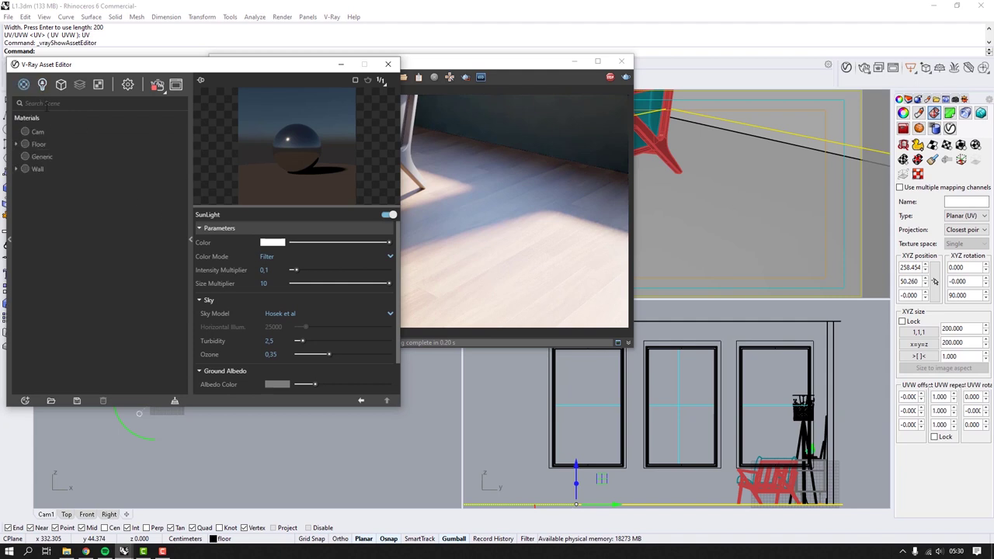
click(38, 145)
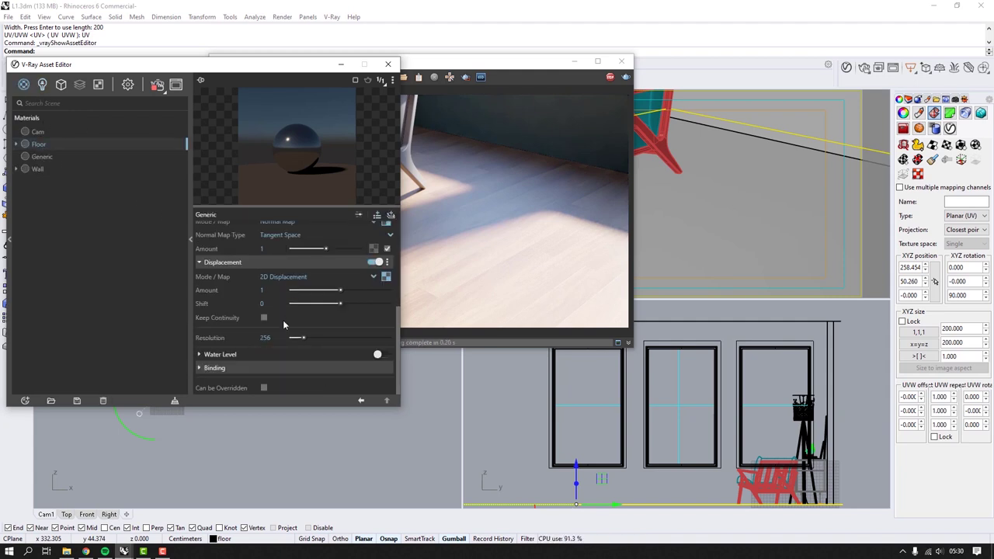
scroll(283, 322, up, 5)
scroll(264, 342, down, 2)
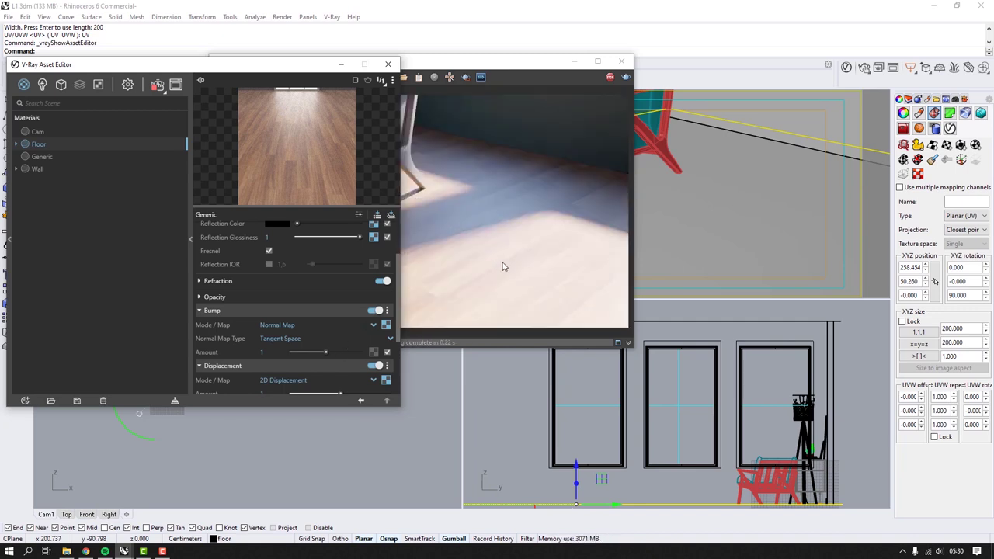
click(530, 274)
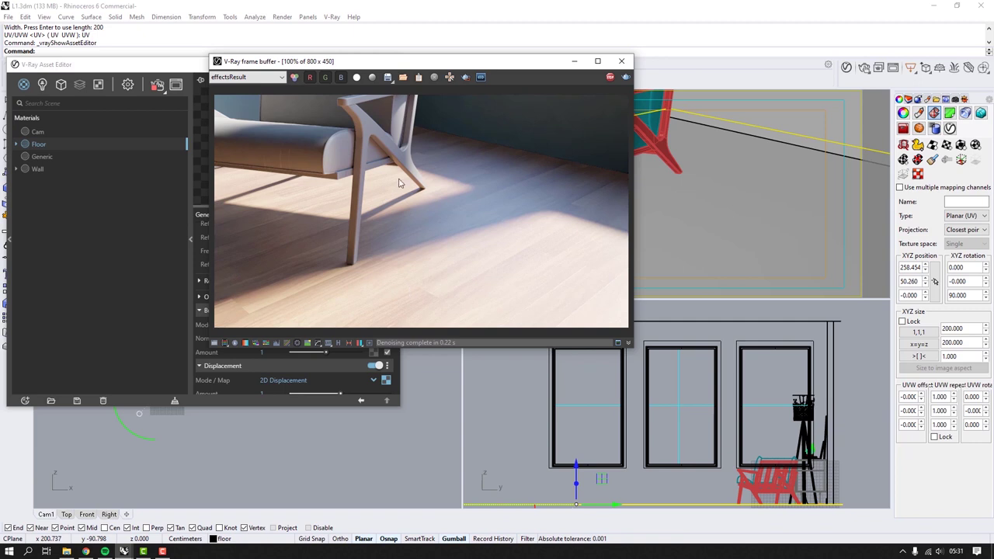
click(176, 334)
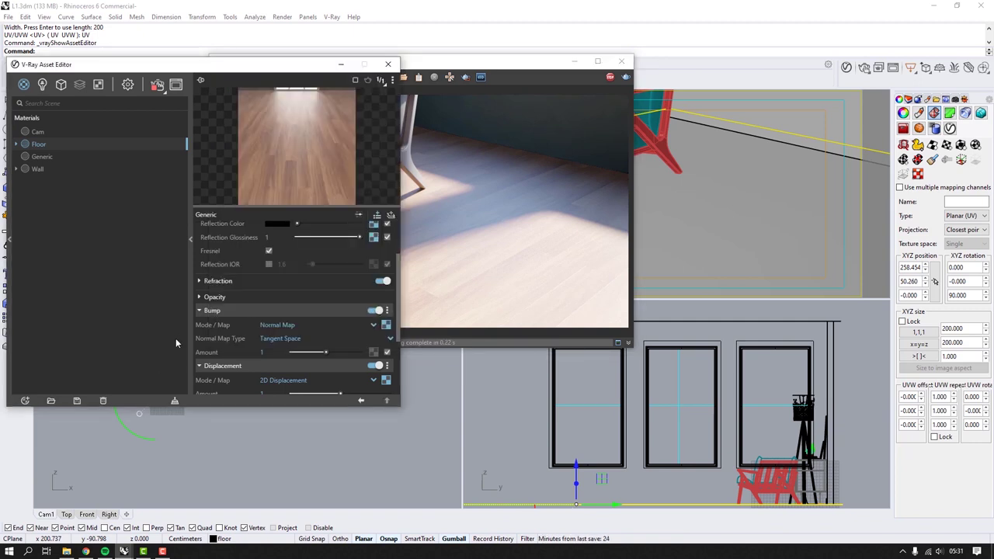
Step: Wrap the Floor material's diffuse texture in a Mix (Operator) map and set its operator to Multiply (A*B)
click(66, 551)
click(613, 150)
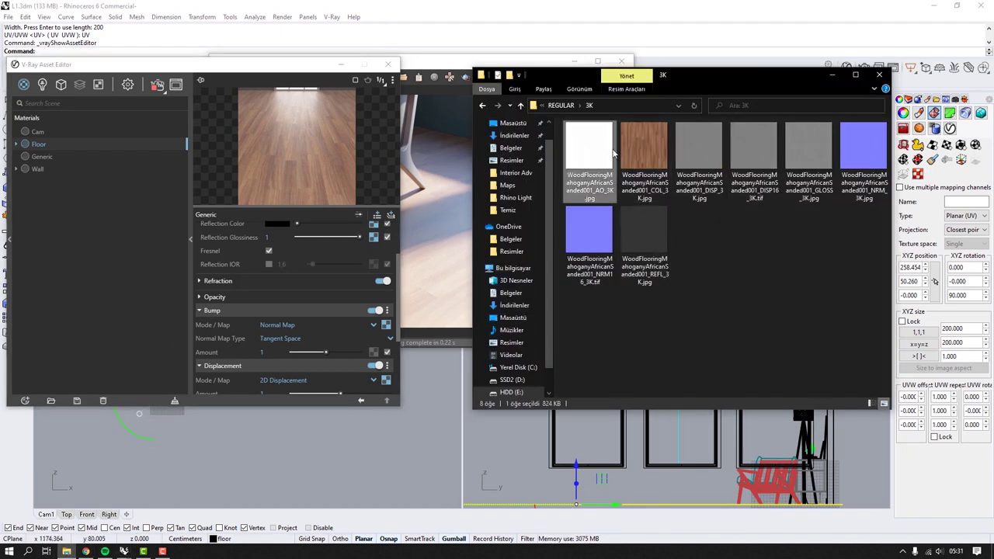
scroll(349, 295, up, 3)
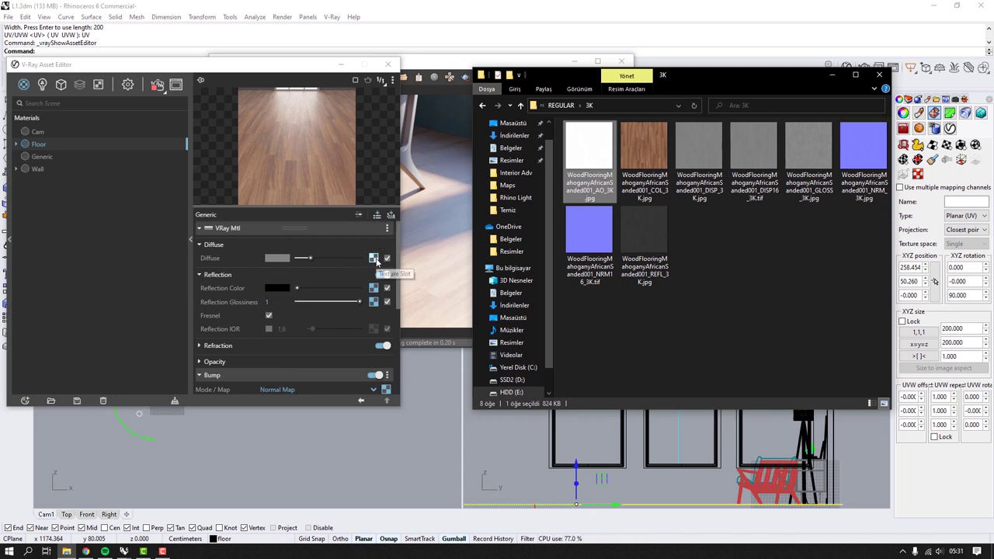
right_click(377, 262)
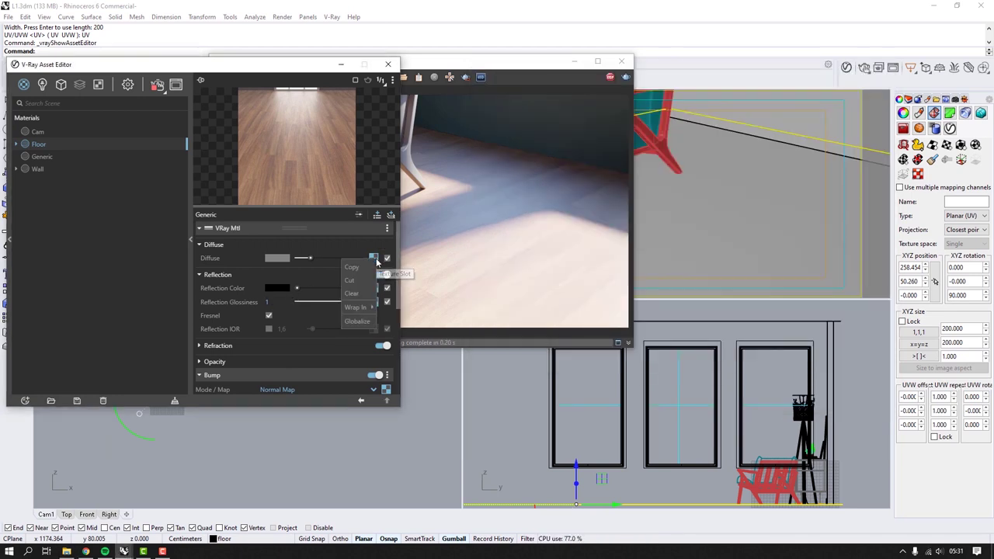
mouse_move(369, 309)
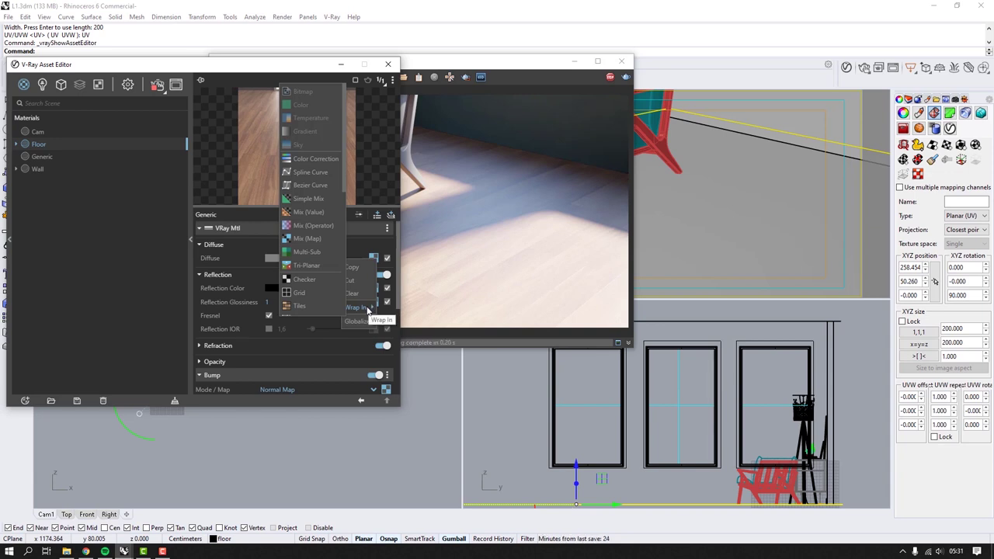
click(309, 225)
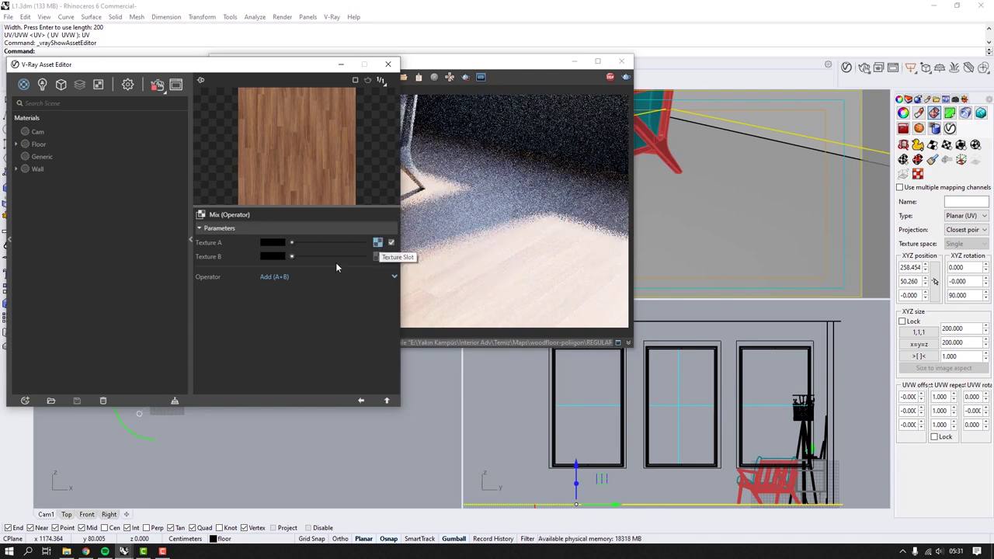
click(313, 277)
click(306, 330)
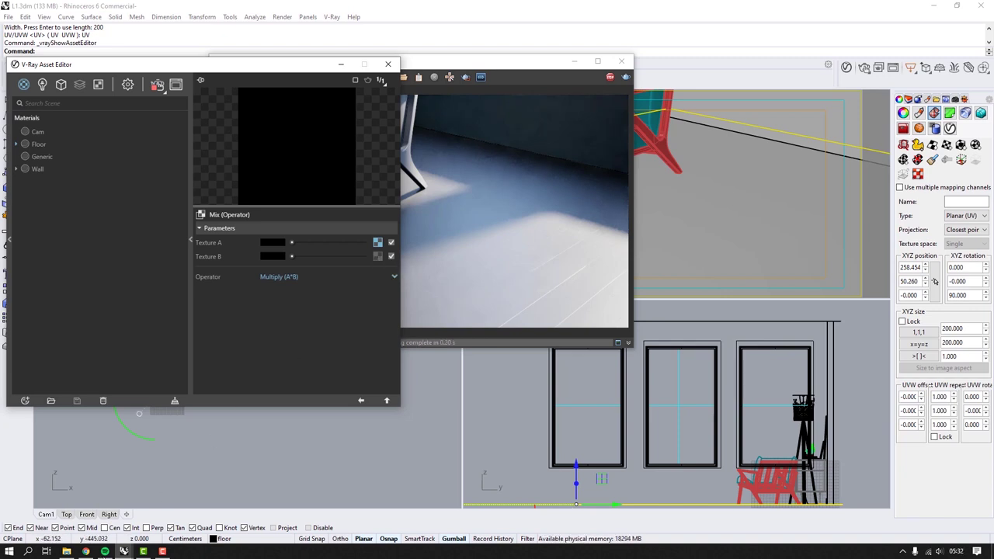
Step: Load WoodFlooringMahoganyAfricanSanded001_AO_3K.jpg from the 3K texture folder into Texture B of the Mix (Operator) map
click(66, 551)
drag(557, 213, 378, 256)
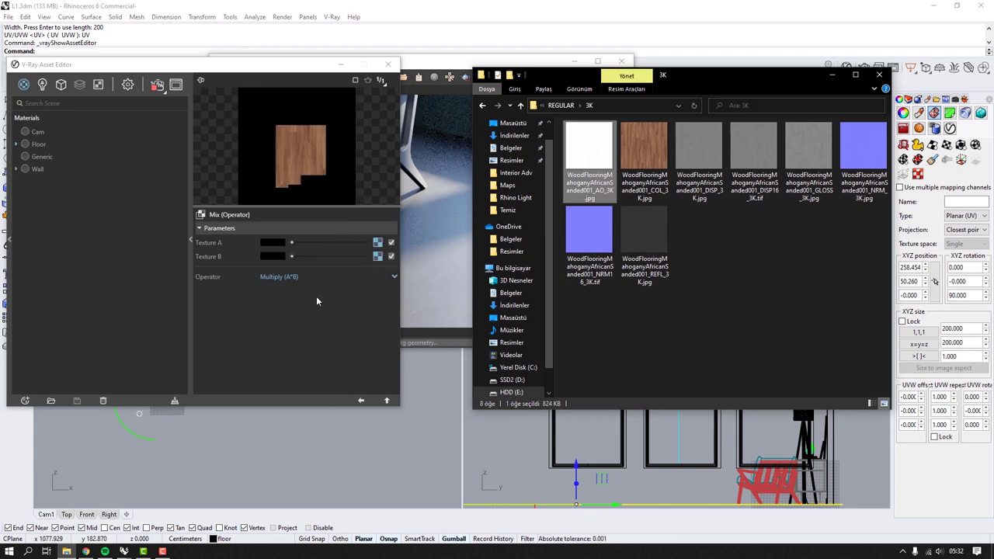
click(841, 74)
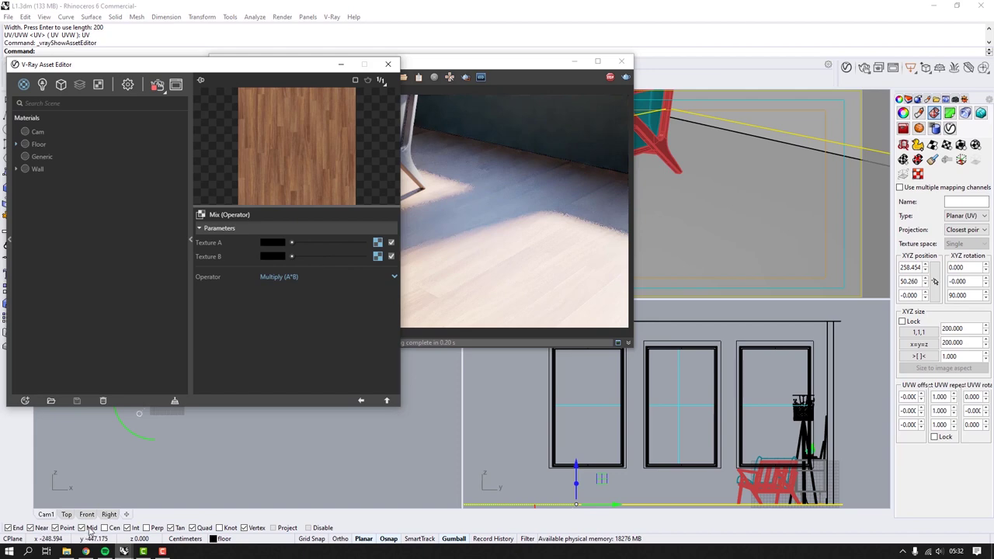
Step: Inspect the ambient occlusion image at full size, and place the frame buffer beside the Asset Editor to check the rendered floor
click(66, 551)
double_click(580, 176)
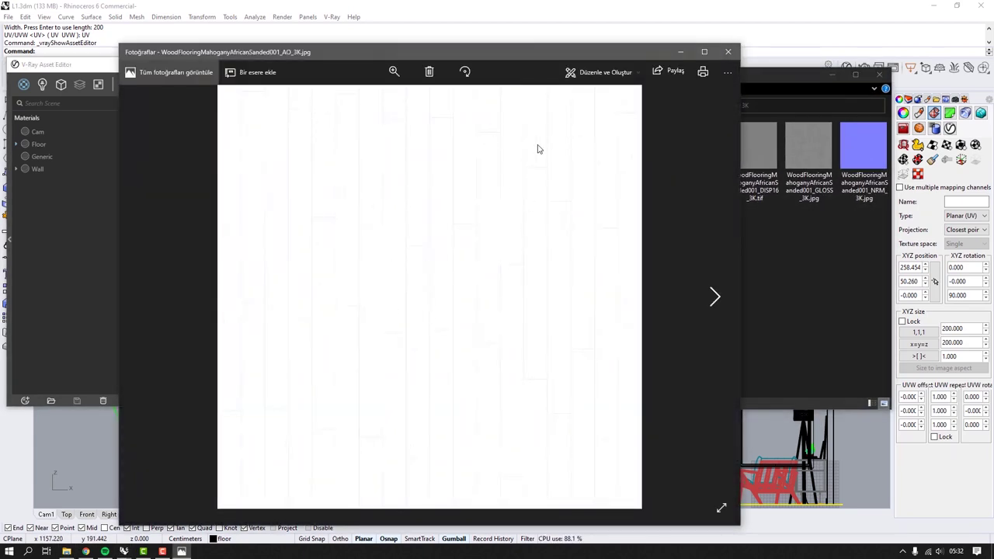
click(728, 53)
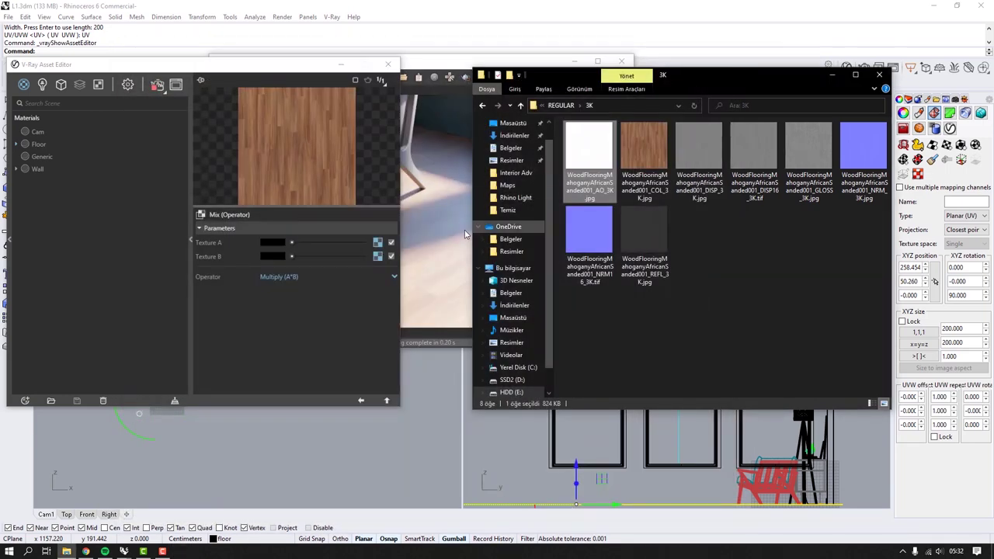
click(831, 78)
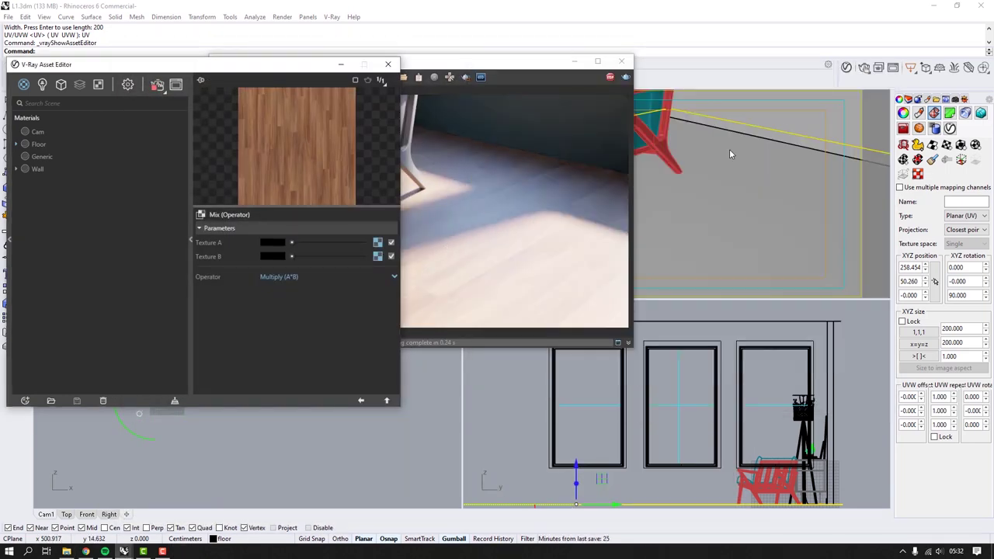
click(546, 263)
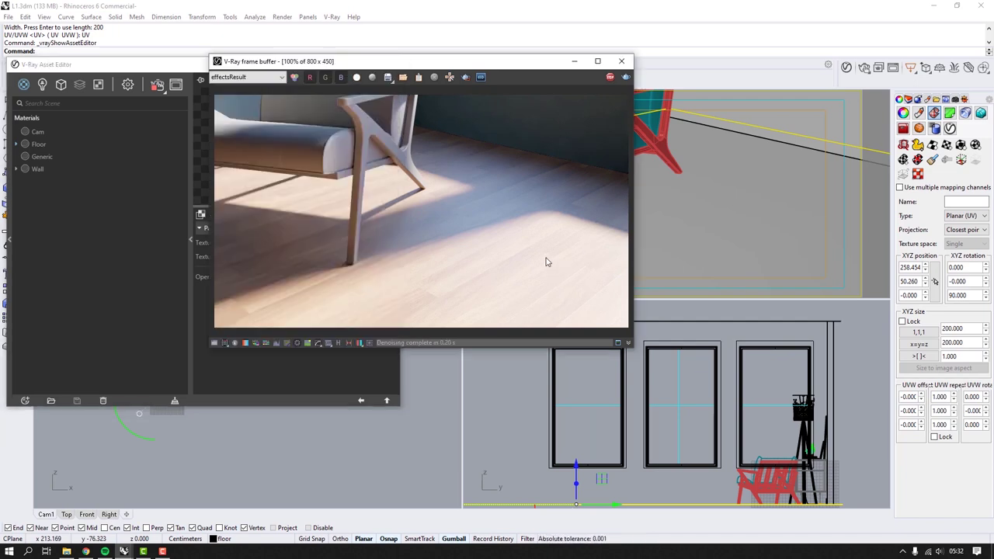
drag(441, 68, 677, 54)
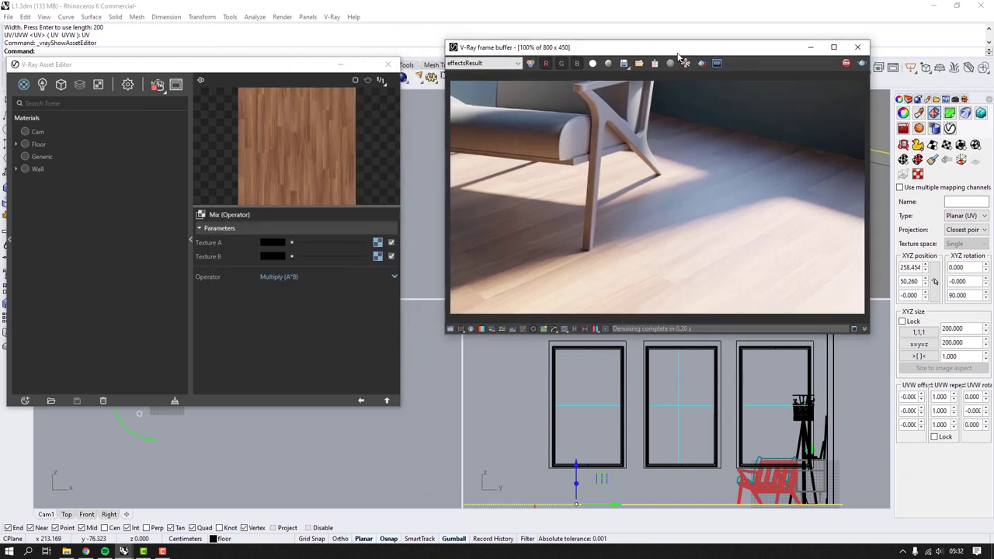
Step: Wrap the Floor material's reflection glossiness texture in a Bezier Curve and set the curve mode to Mono
click(388, 401)
click(388, 400)
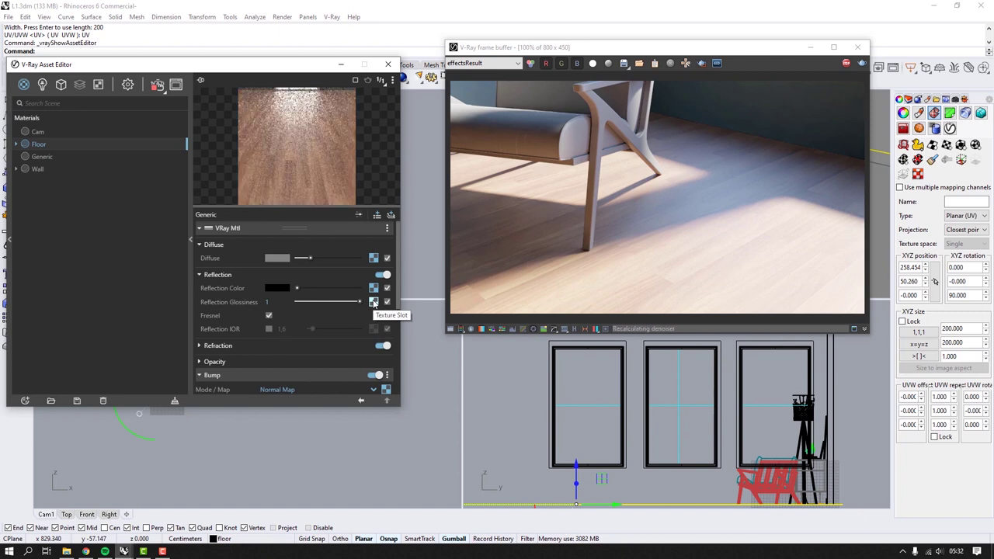
right_click(373, 302)
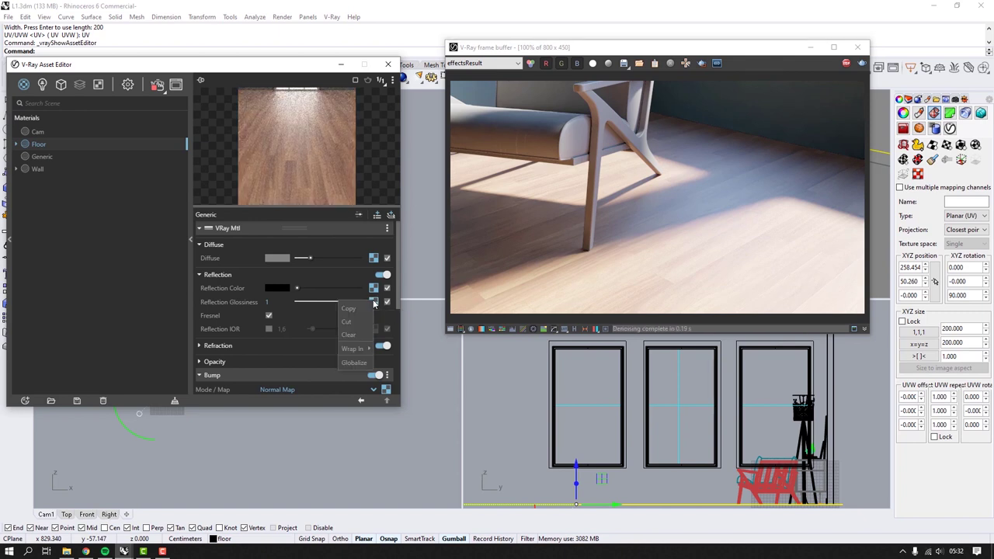
mouse_move(359, 349)
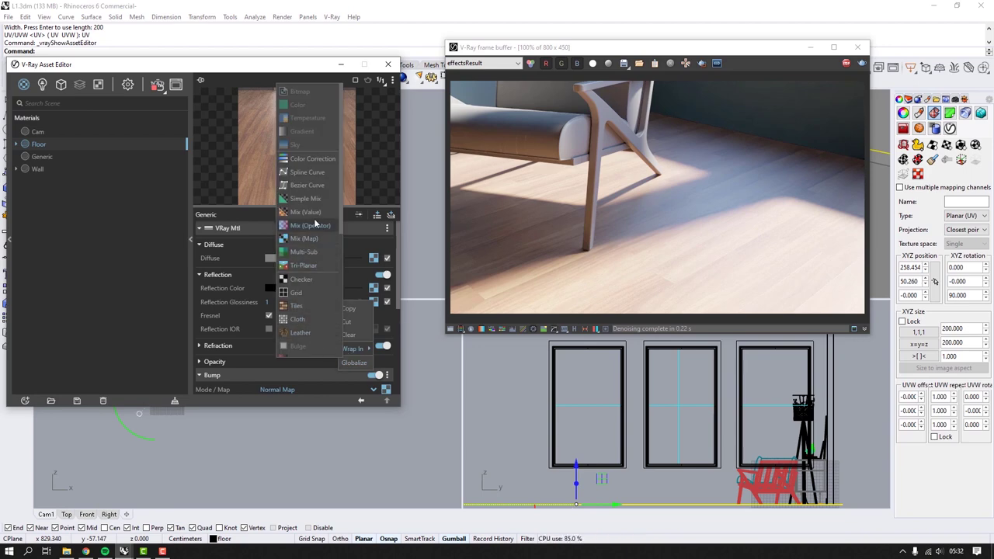
click(325, 187)
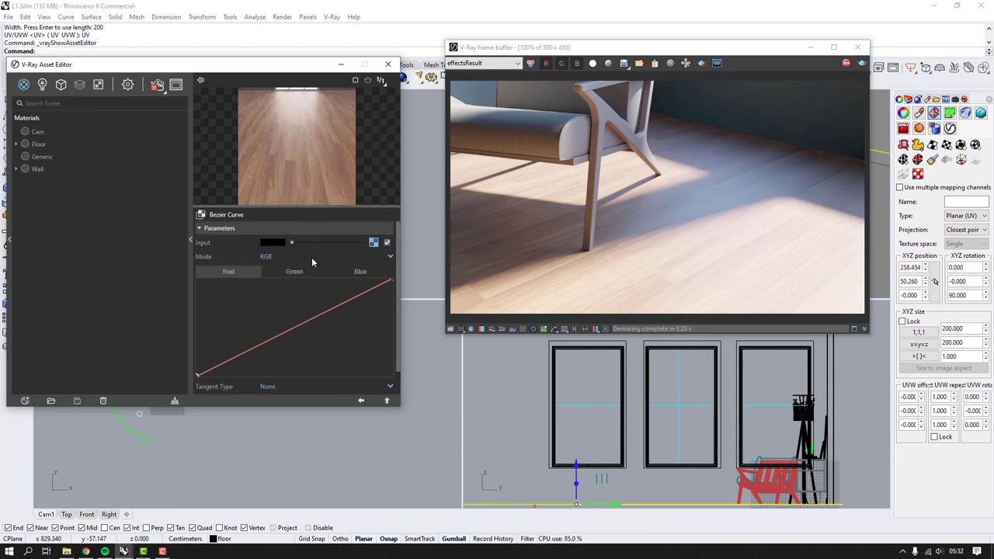
click(277, 258)
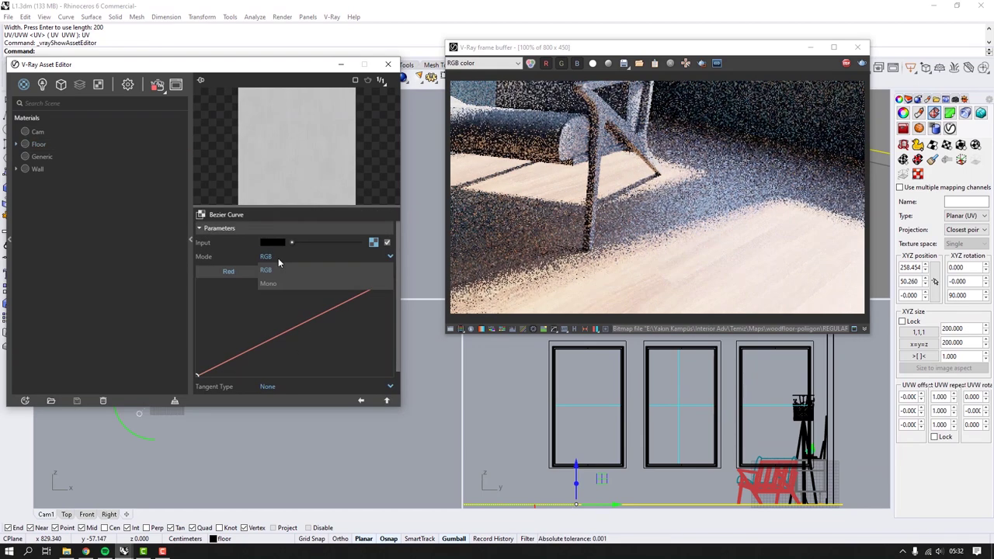
click(276, 282)
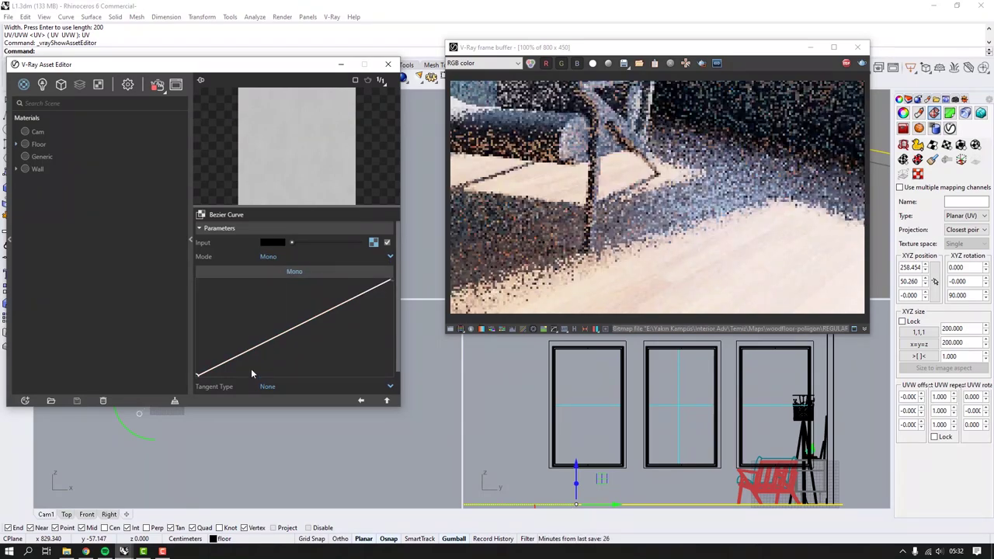
Step: Add a point with Locked tangents midway on the glossiness curve and pull it toward the dark end to brighten the map
click(288, 332)
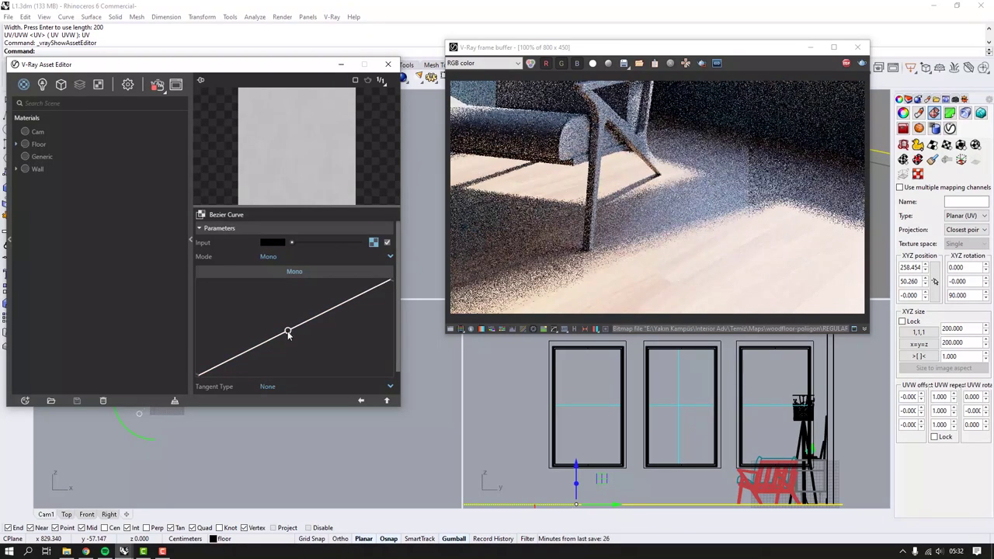
click(287, 384)
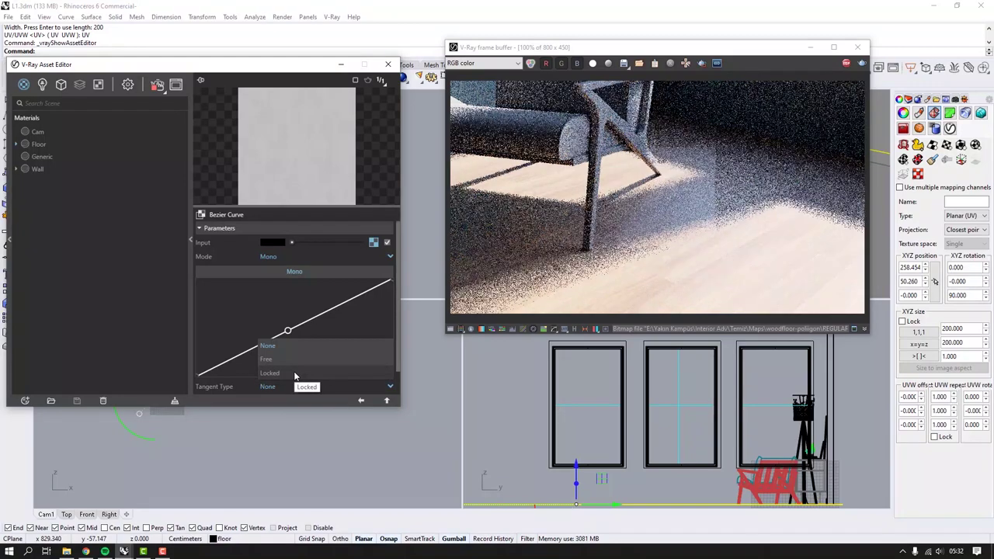
click(293, 374)
drag(309, 330, 242, 330)
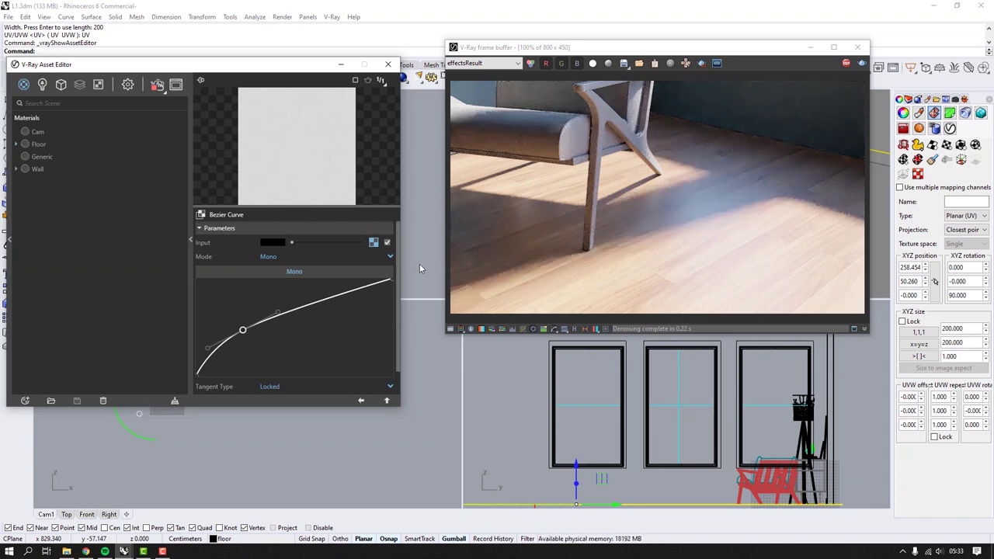
drag(242, 331, 233, 325)
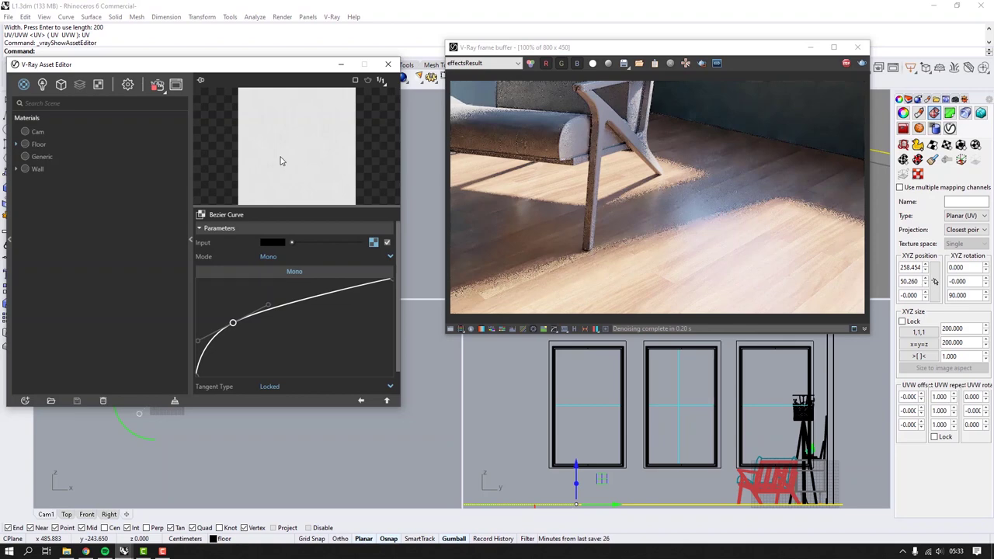
Step: Add a second point with Locked tangents in the glossiness curve's bright range and lower it to form an S-shaped curve
click(327, 295)
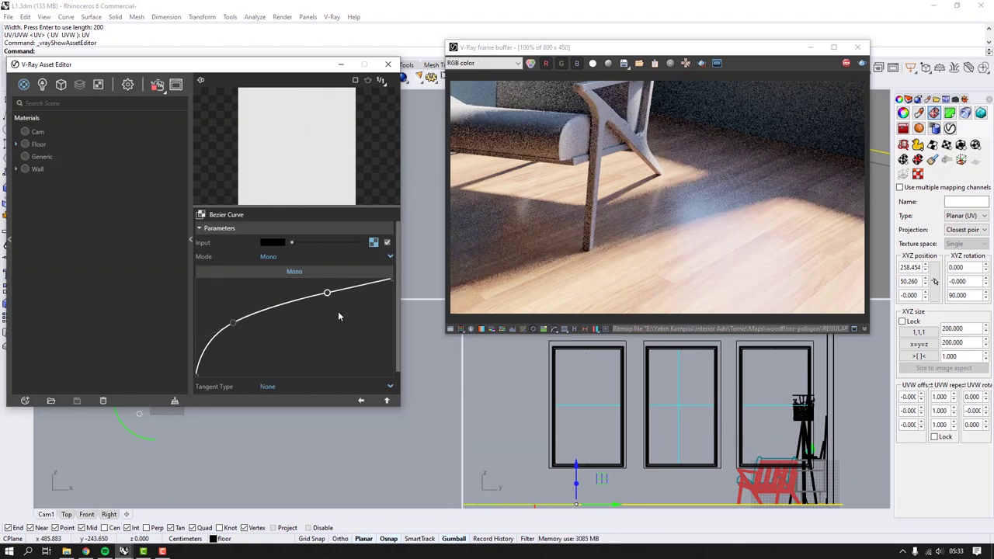
drag(327, 294, 352, 325)
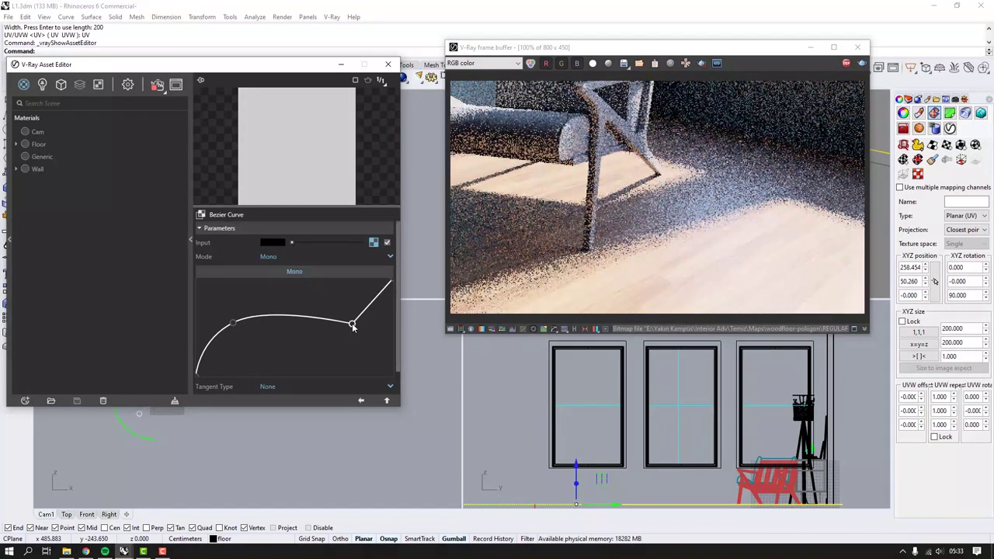
click(295, 386)
click(304, 373)
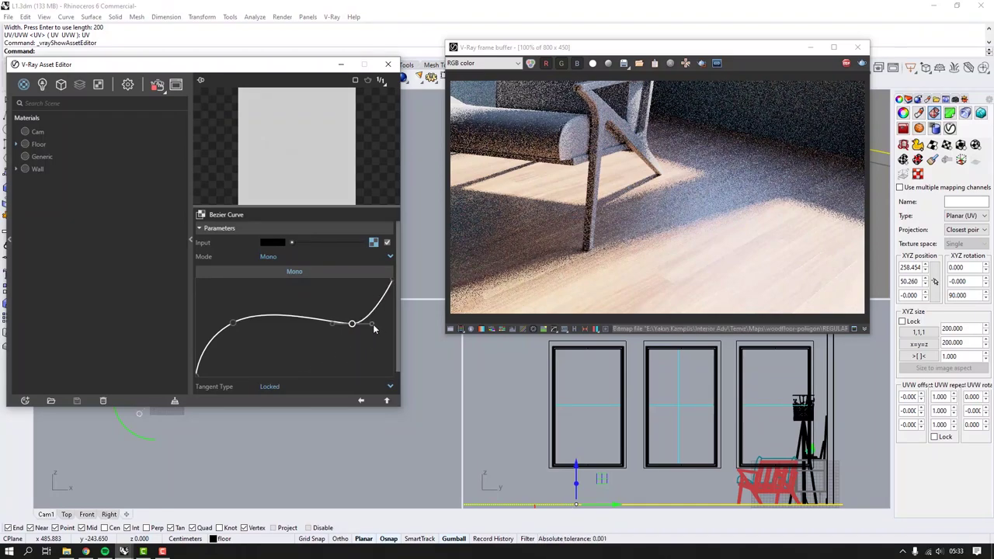
drag(373, 324, 350, 340)
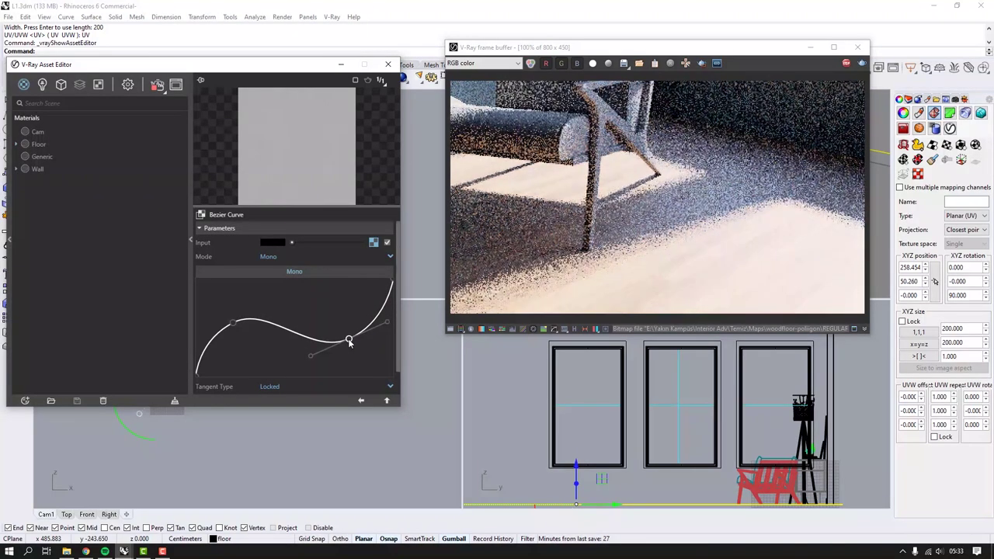
drag(349, 340, 356, 320)
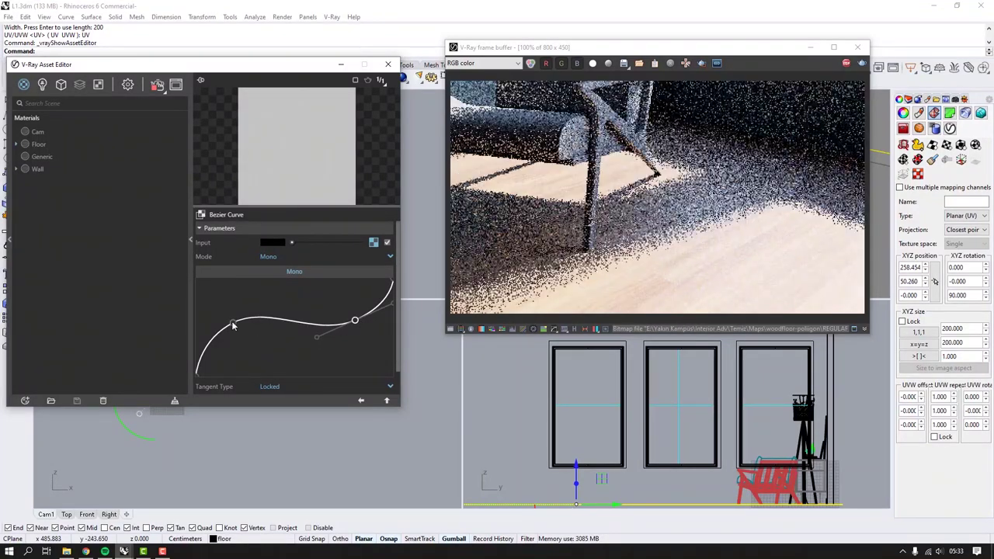
Step: Raise the glossiness curve's dark-side point, lower its bright-side point, and bring both closer together for a steep contrast drop
drag(233, 326, 230, 316)
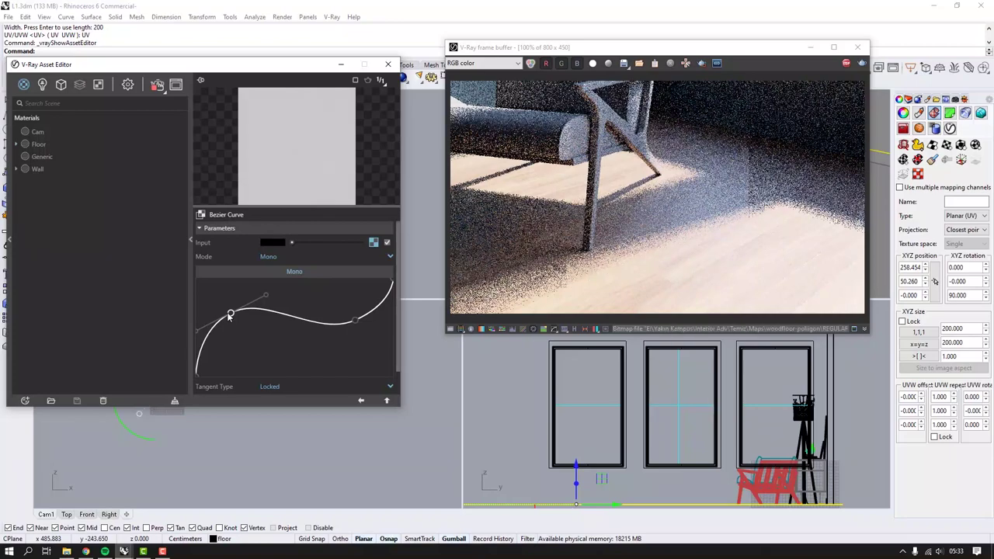
drag(229, 316, 230, 304)
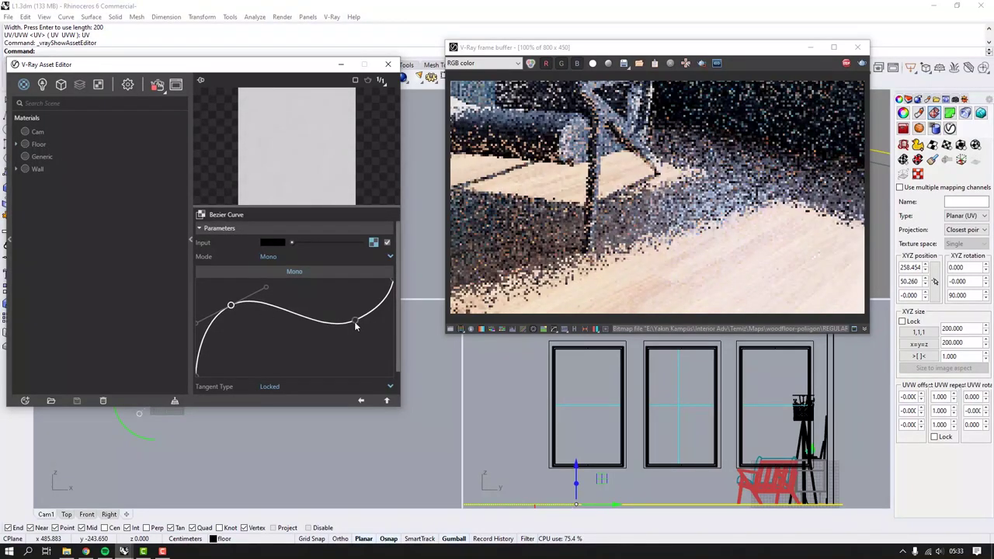
drag(354, 320, 357, 334)
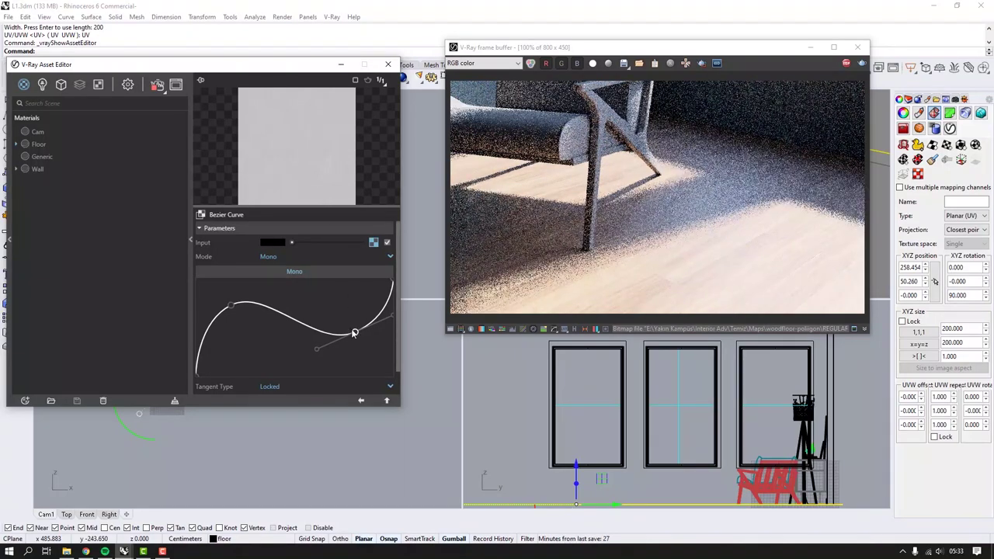
drag(354, 332, 323, 316)
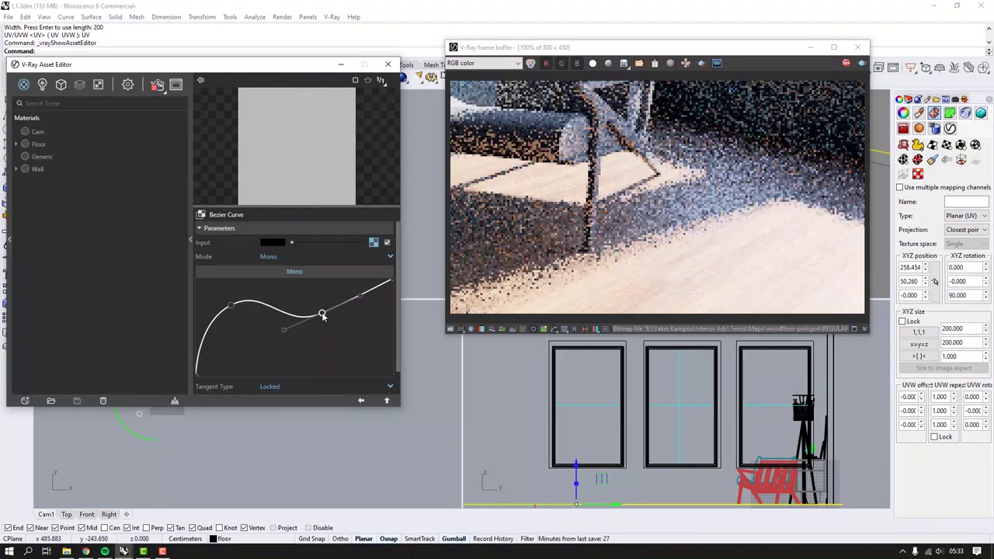
drag(232, 308, 264, 301)
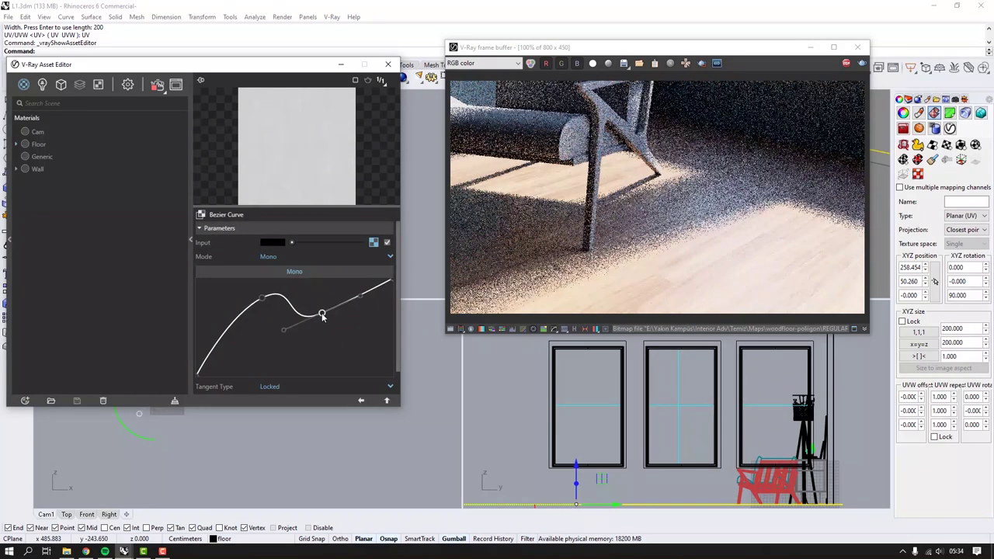
drag(322, 316, 302, 321)
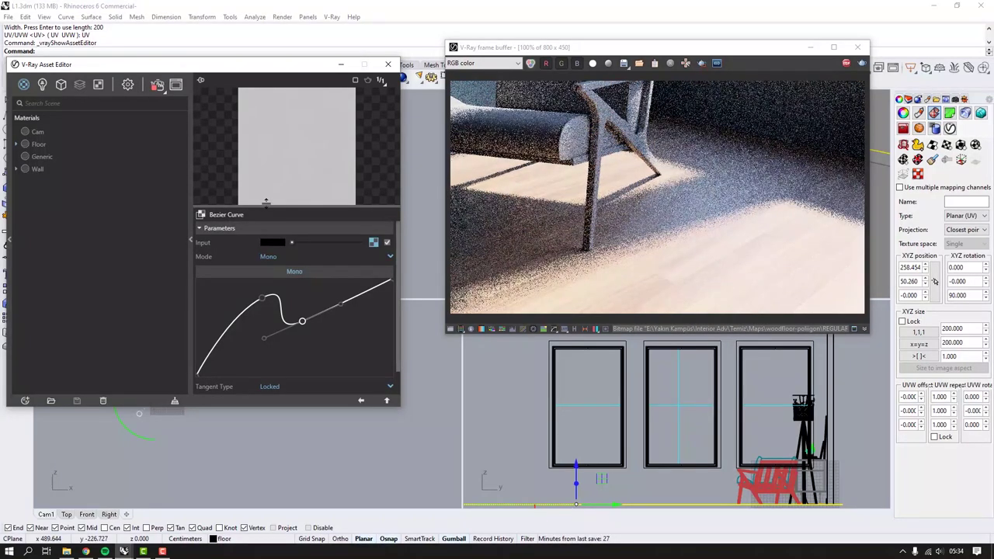
Step: Lock the preview to the Floor material and move the glossiness curve's second point back toward the bright end
click(38, 144)
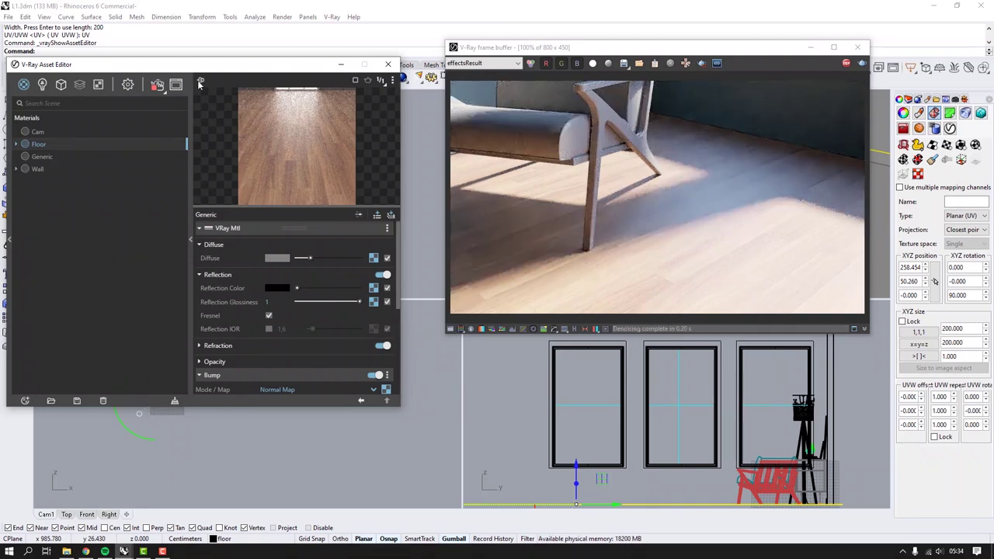
click(373, 302)
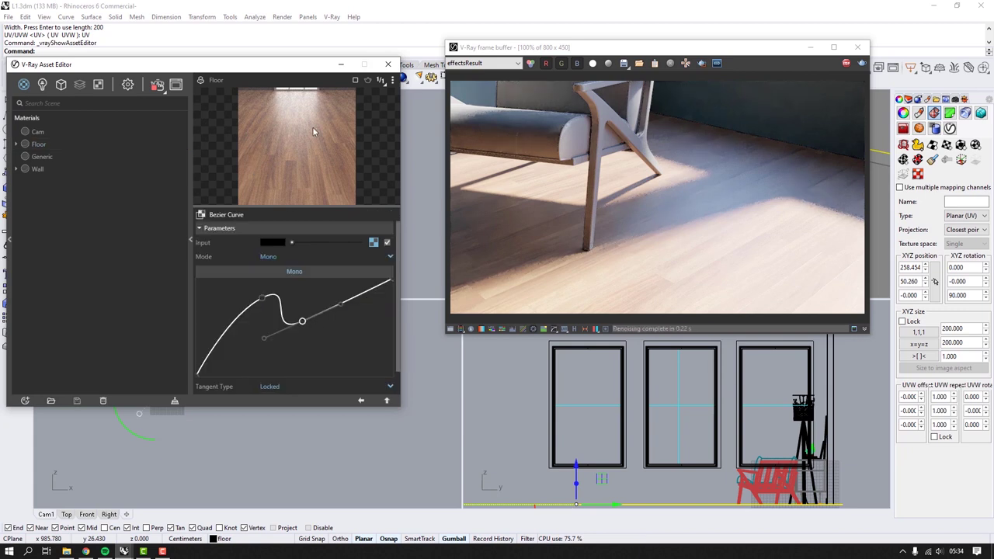
drag(303, 321, 358, 305)
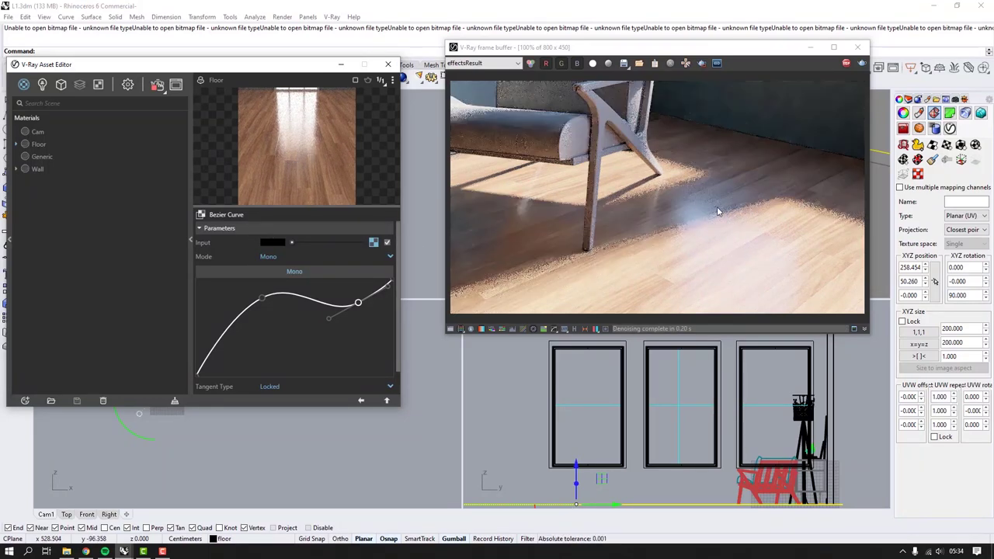
Step: Show the RGB color channel in the frame buffer and inspect the floor's reflections in the interactive render
drag(699, 51, 296, 100)
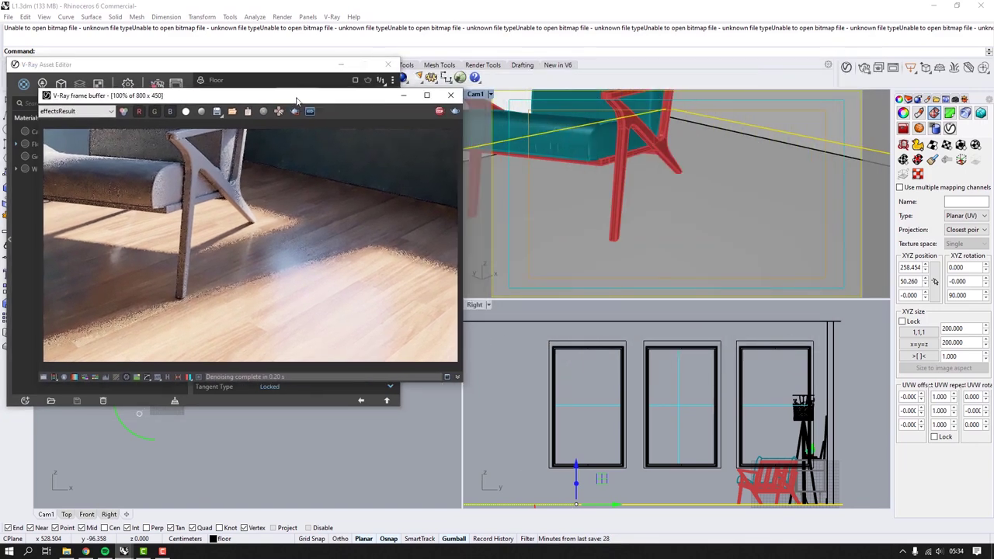
click(71, 114)
click(78, 141)
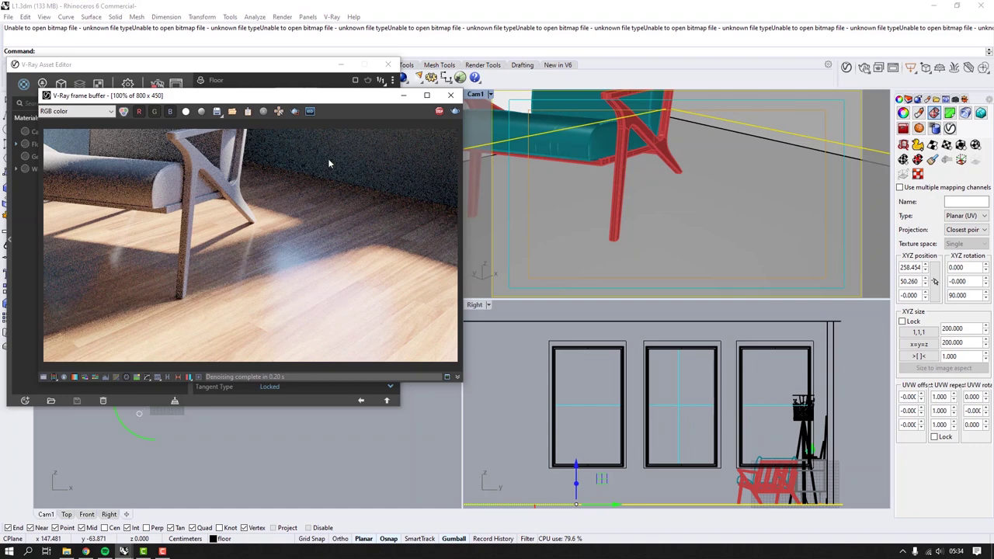
drag(317, 99, 703, 27)
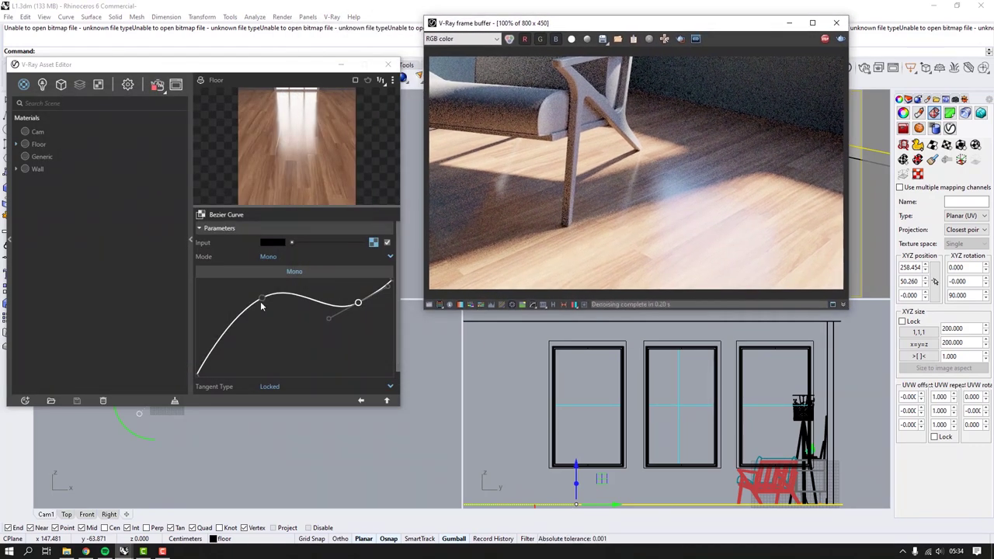
Step: Lower both glossiness curve points slightly, shift them toward the dark end, and return to the Floor material's settings
drag(262, 299, 249, 304)
drag(356, 303, 354, 308)
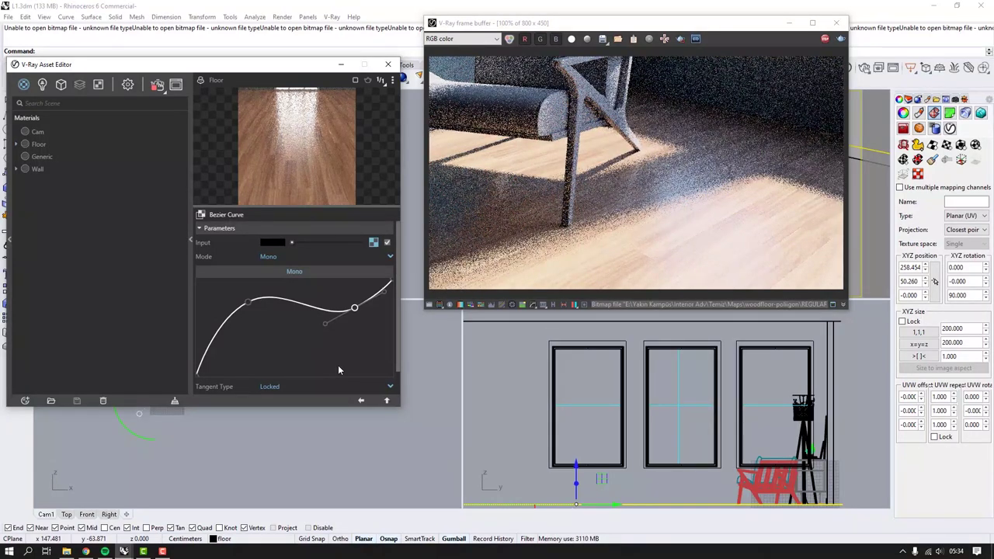
click(386, 401)
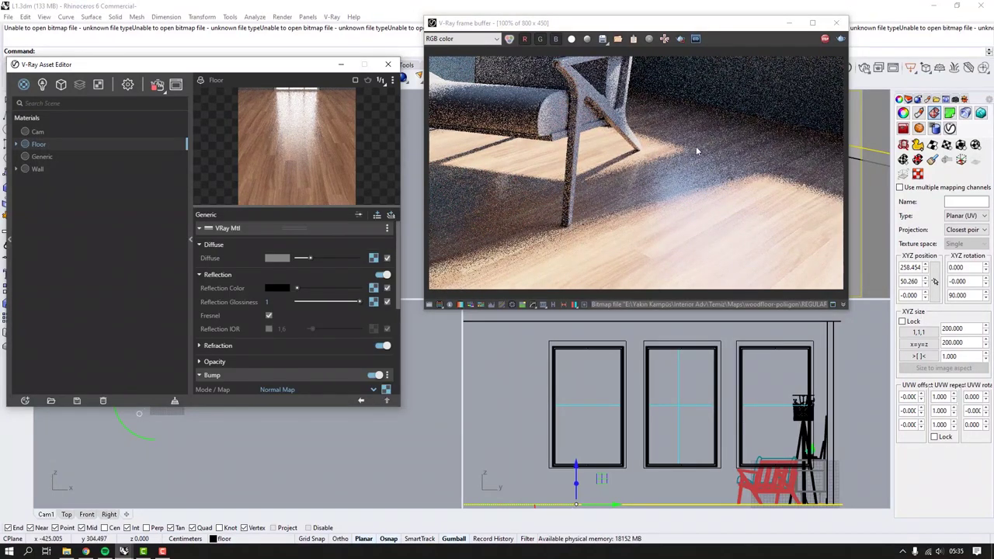
Step: Reframe the Cam1 view frontally on the floor lamp, sideboard and armchair for the interactive render
drag(704, 31, 424, 61)
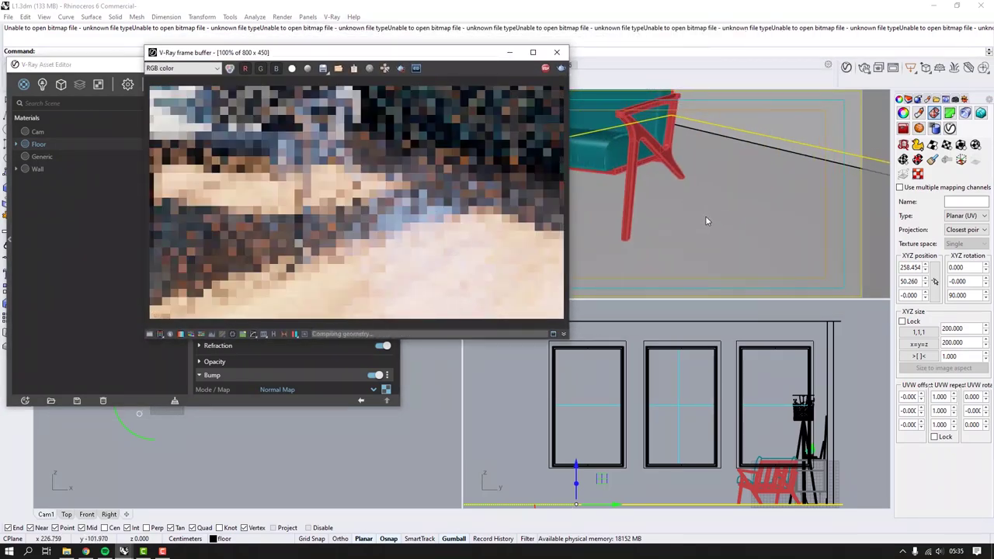
scroll(710, 210, down, 5)
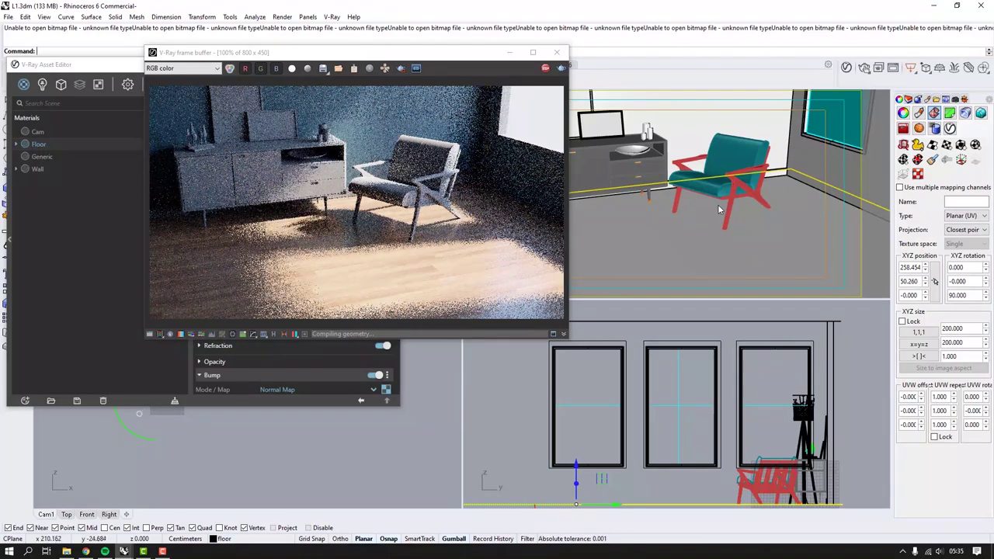
scroll(719, 203, up, 3)
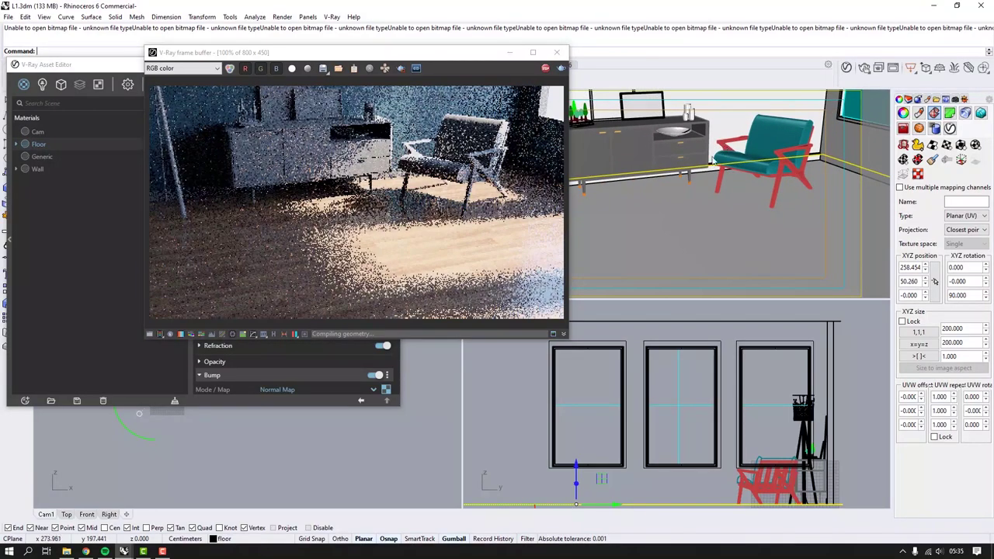
right_drag(708, 197, 747, 186)
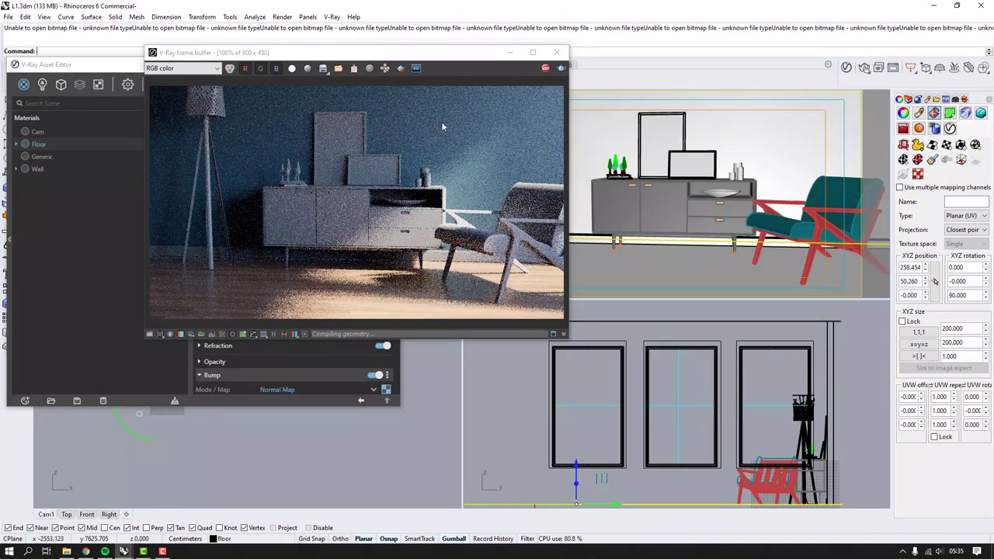
drag(398, 60, 371, 75)
shift+right_drag(755, 168, 742, 173)
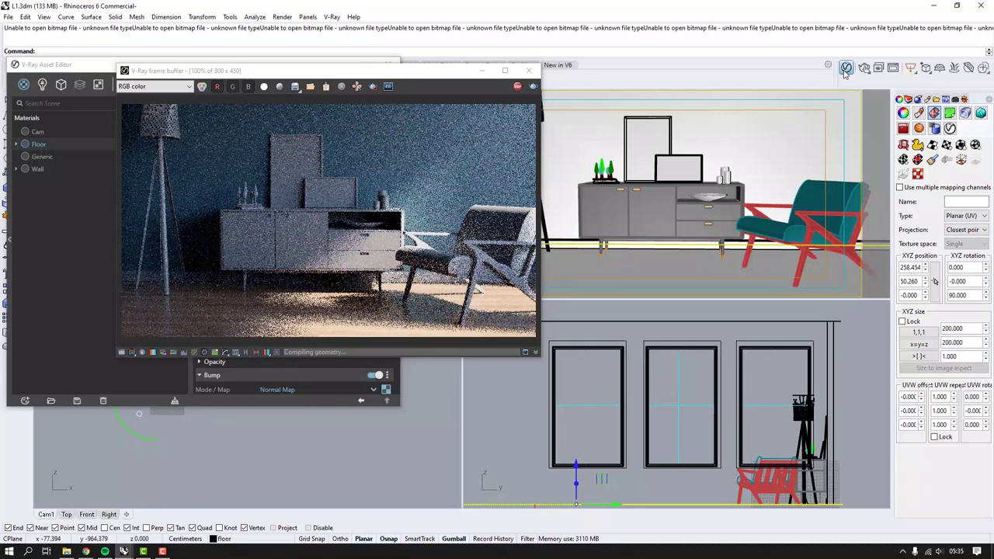
Step: Set the camera's exposure value to 8 in the render settings, check the render, and raise it to 8,5
drag(129, 63, 576, 73)
click(576, 93)
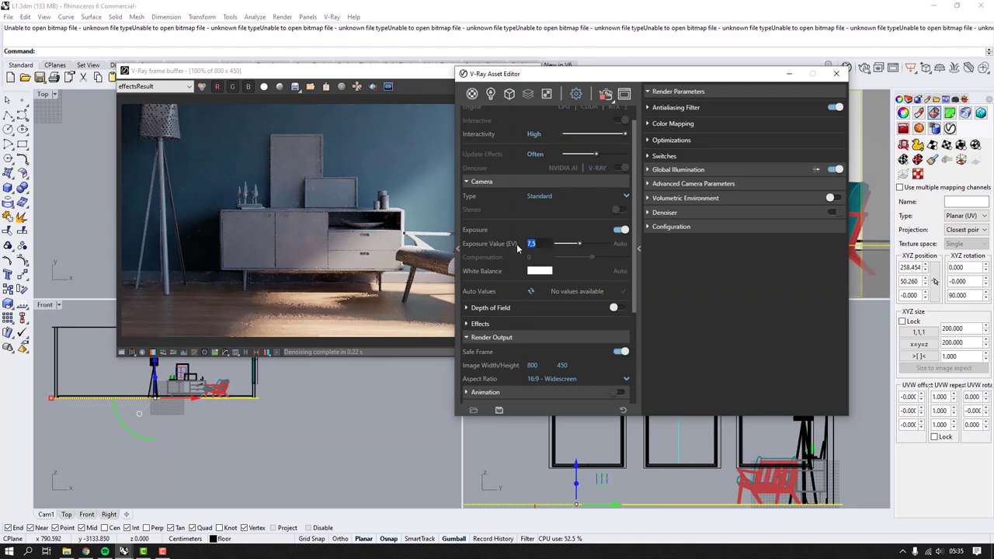
text(8)
key(Return)
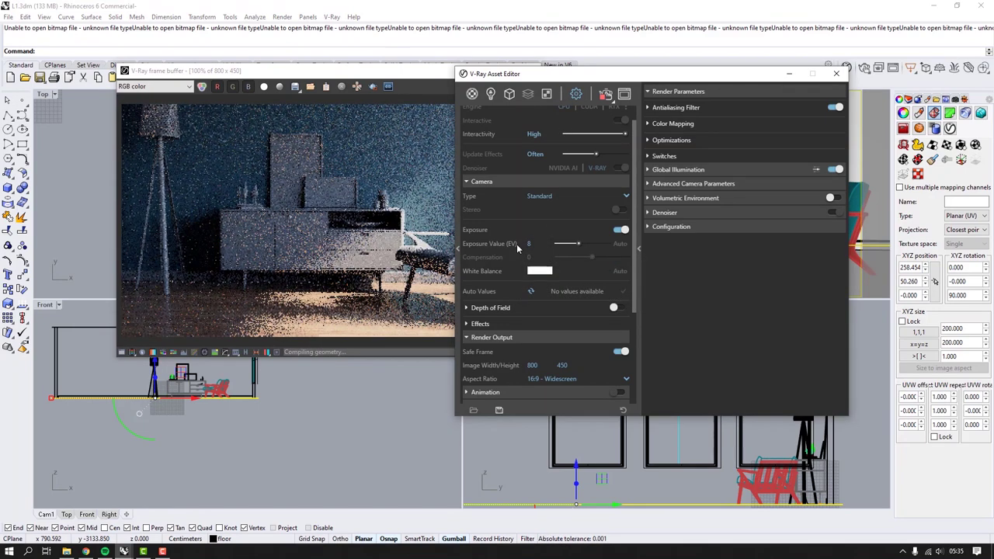
click(321, 266)
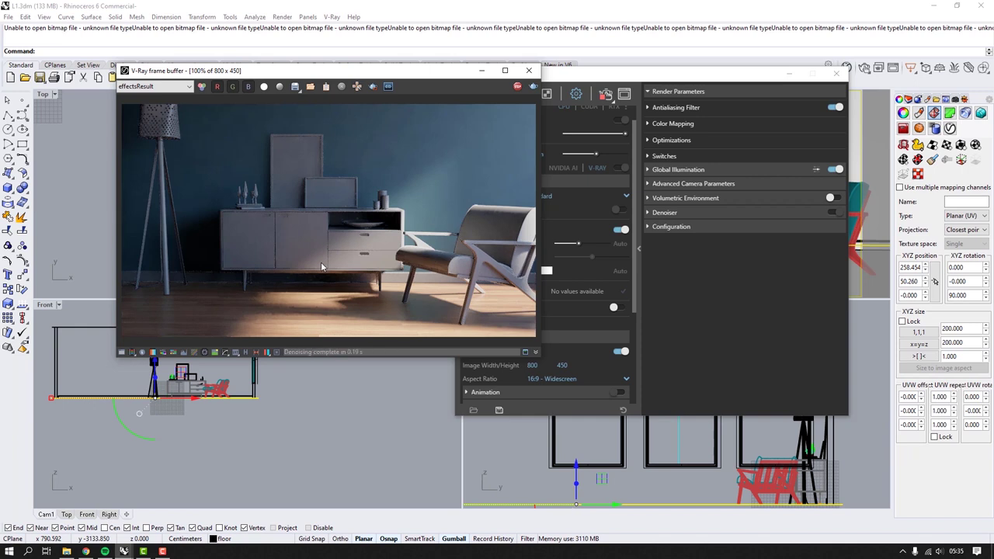
click(556, 91)
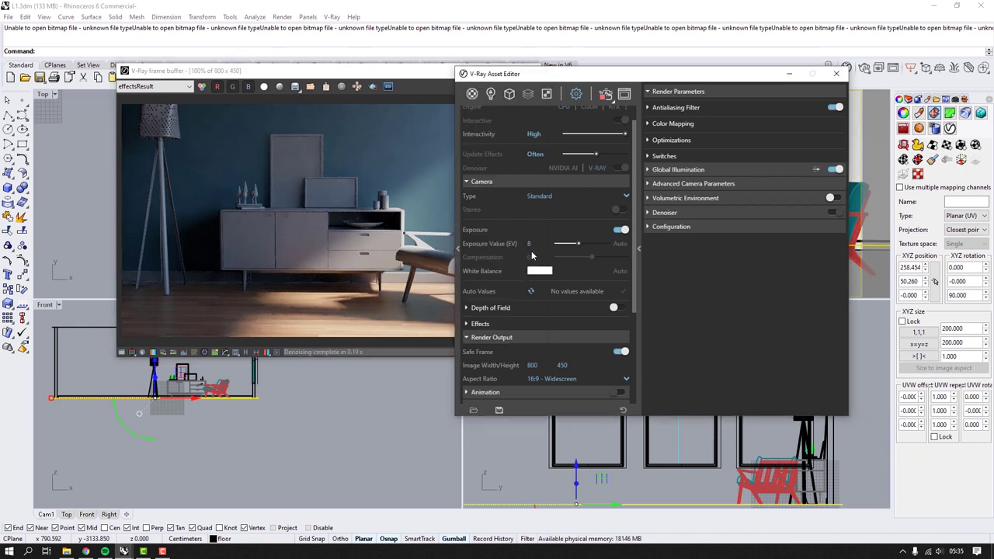
text(8,)
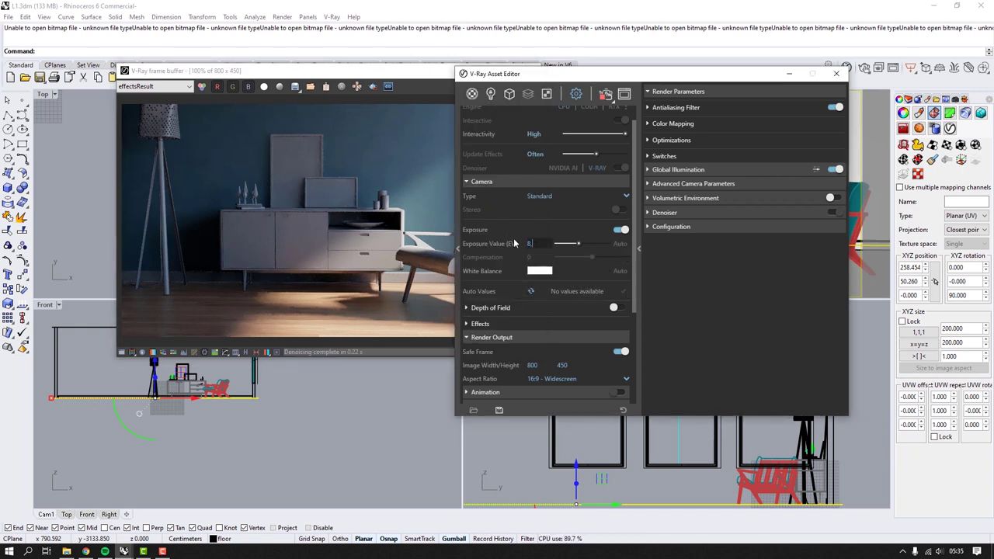
key(Return)
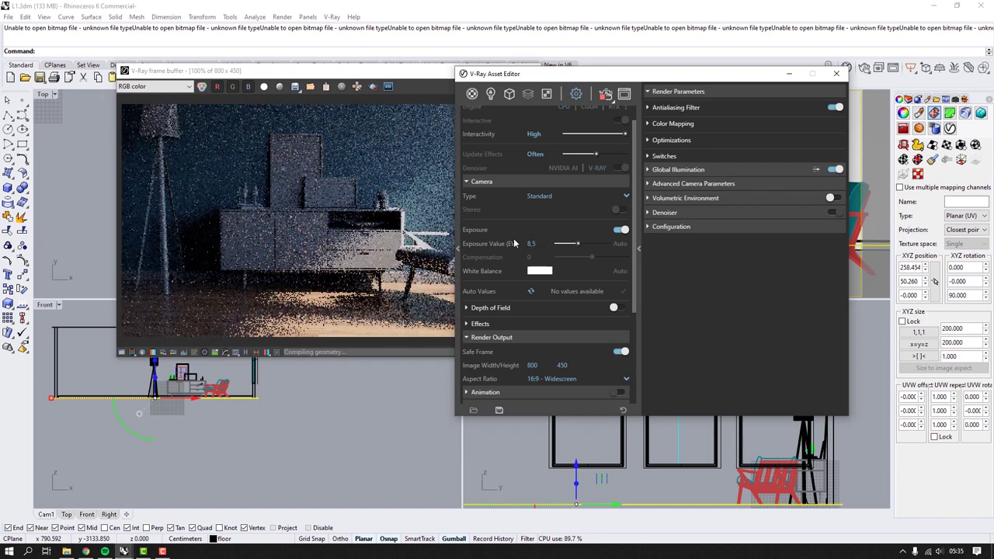
Step: Open the frame buffer's color corrections and raise the exposure to 2.82 and the highlight burn to 0.52
click(221, 267)
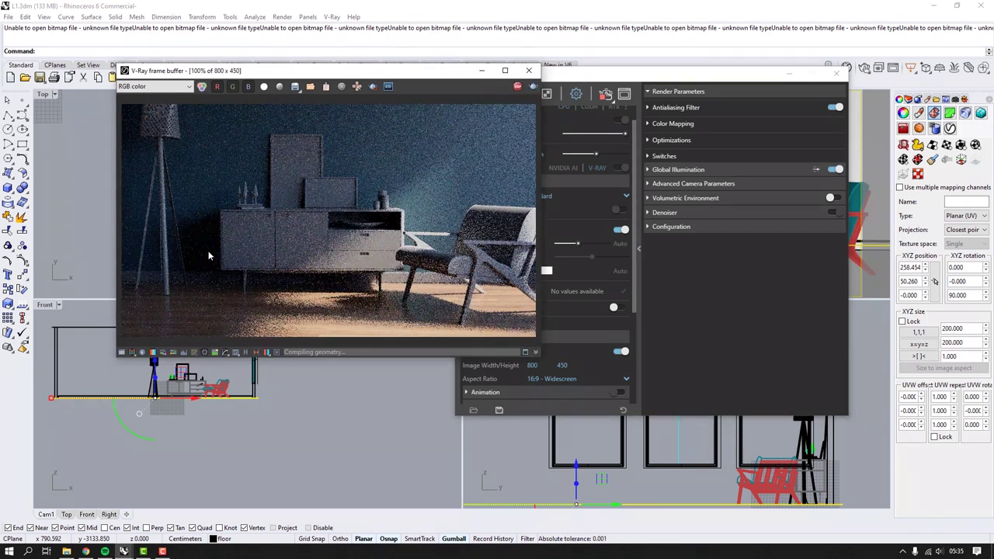
click(122, 354)
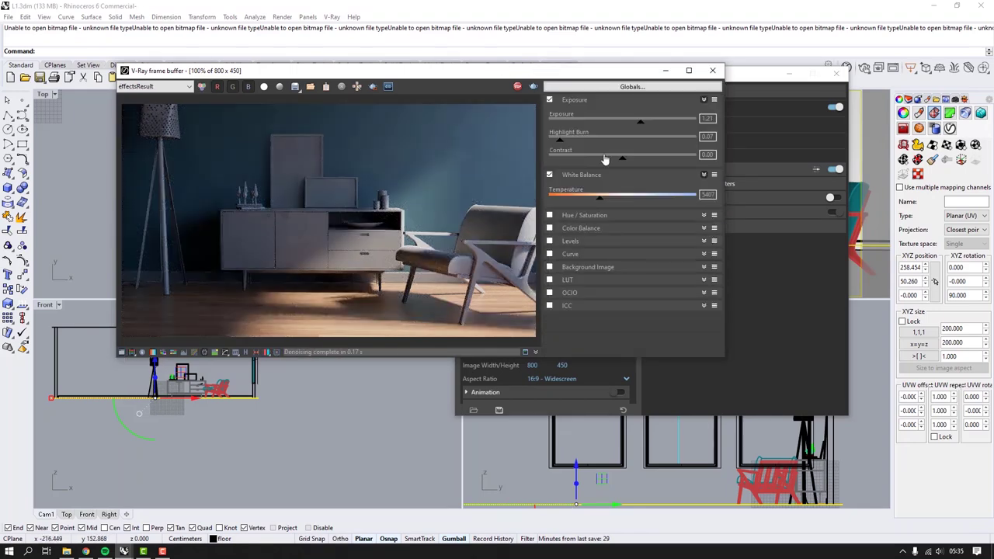
drag(642, 126, 664, 124)
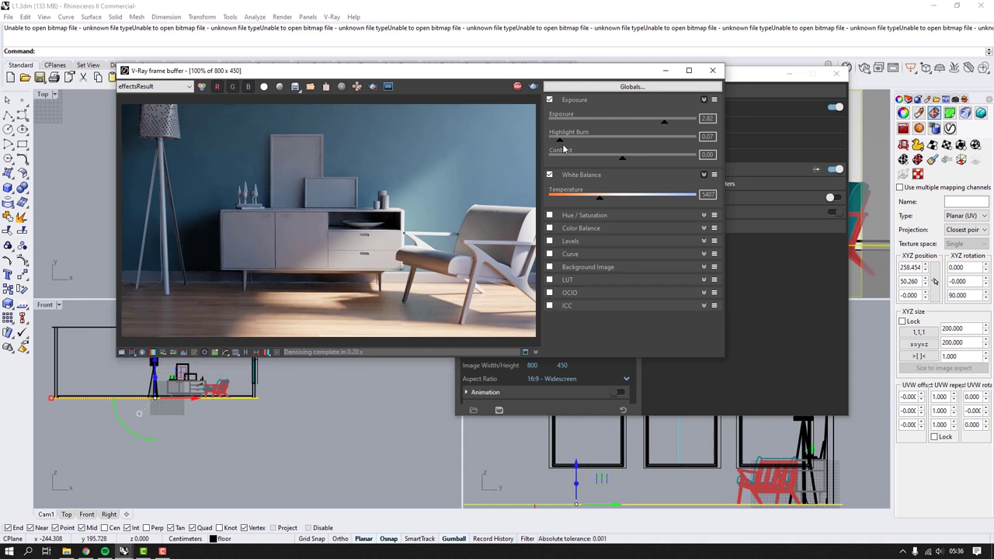
drag(579, 141, 610, 138)
drag(615, 137, 625, 137)
Step: Display the clamped colors, and lower the highlight burn to 0.12 and the white balance temperature to 4891
click(132, 353)
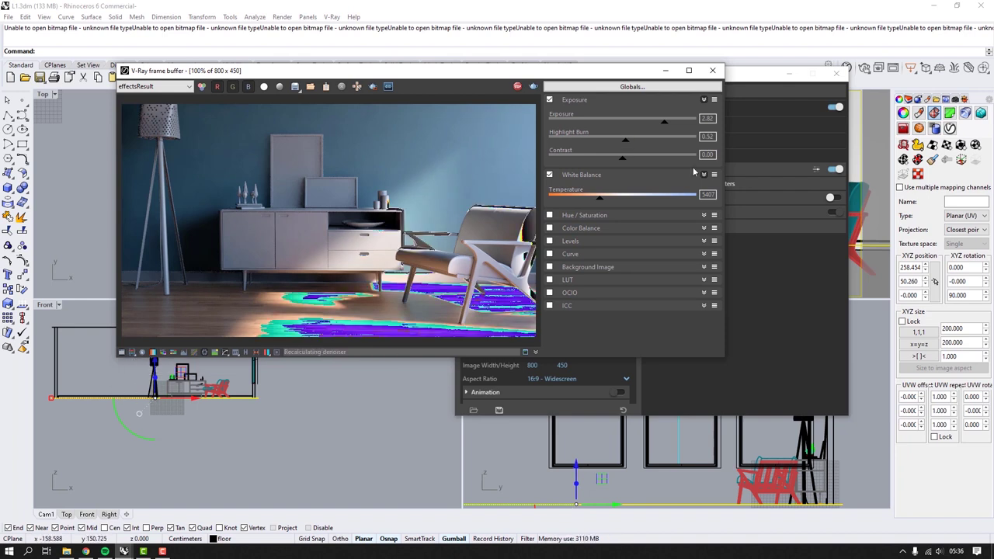
drag(625, 144, 569, 159)
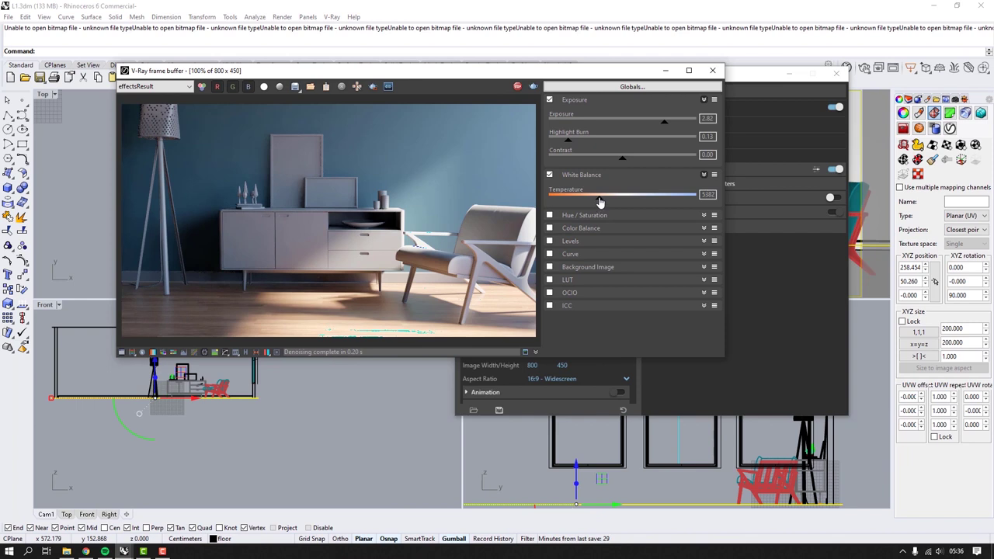
mouse_move(598, 198)
mouse_down()
mouse_move(655, 196)
mouse_move(591, 203)
mouse_up()
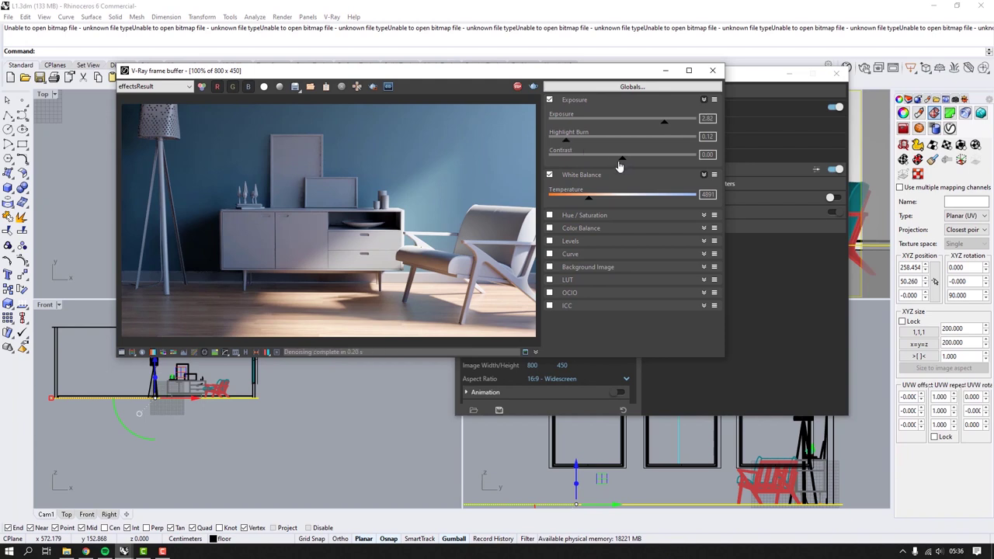
Step: Try a saturation of 0.08 in the Hue / Saturation correction, and disable the correction again
click(584, 216)
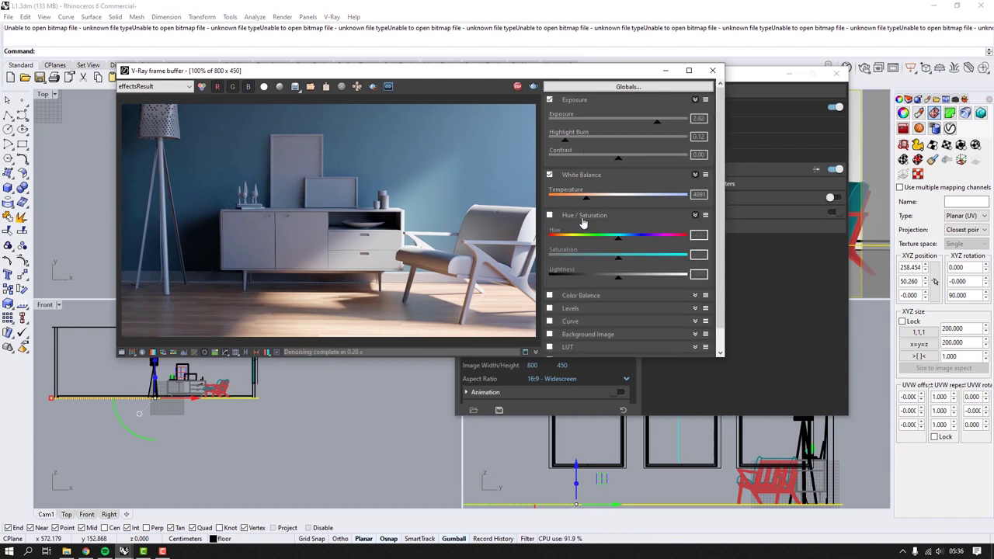
click(549, 215)
mouse_move(616, 261)
mouse_down()
mouse_move(637, 262)
mouse_move(619, 262)
mouse_up()
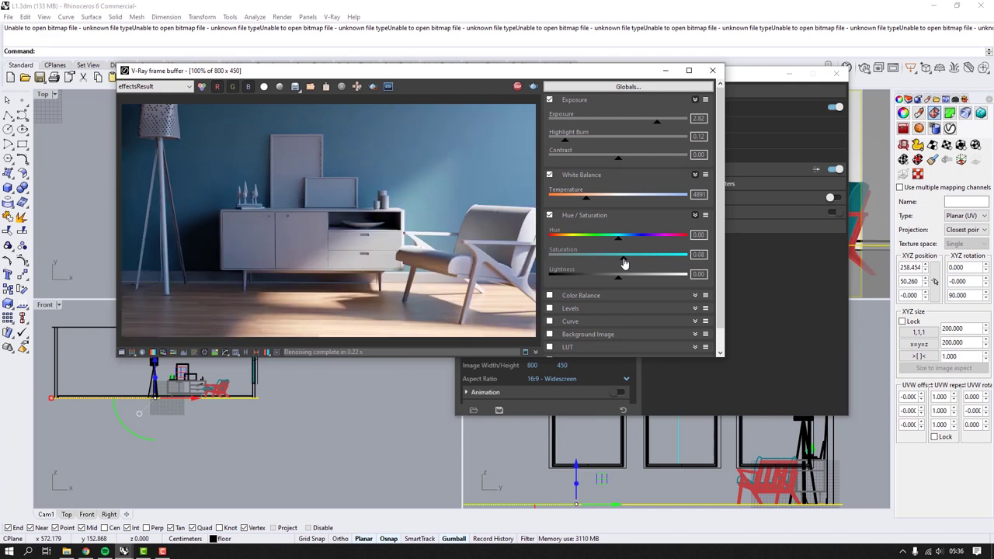
click(550, 216)
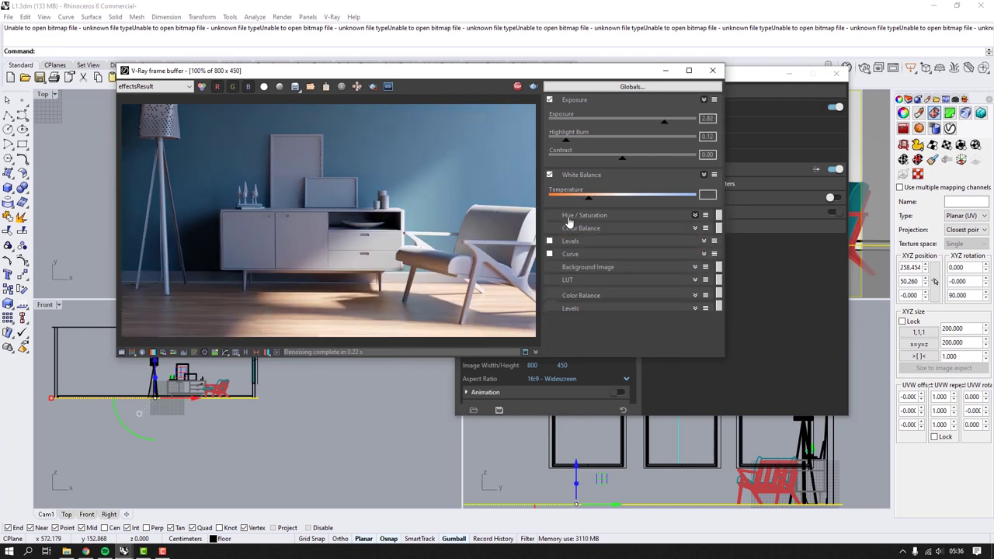
drag(703, 73, 586, 81)
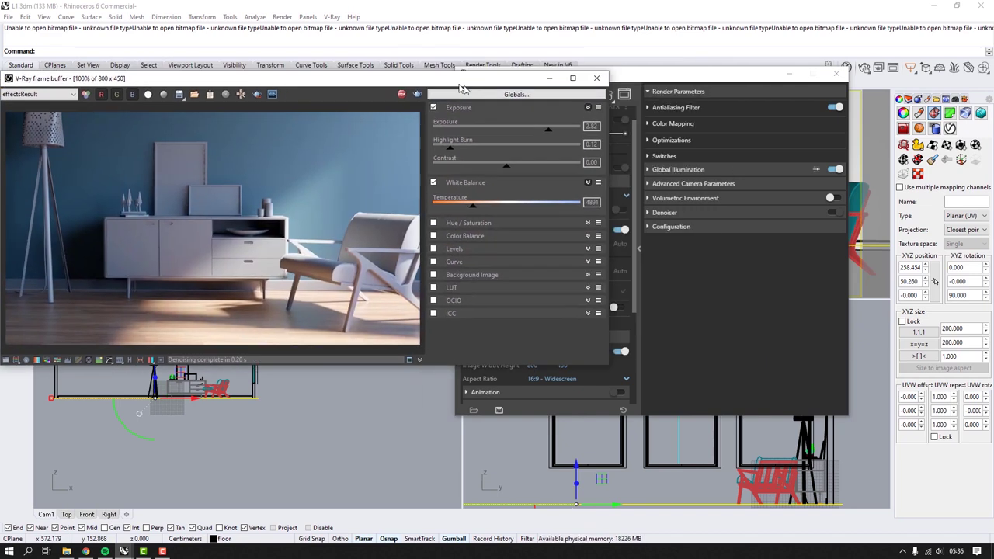
Step: Examine the floor up close in the interactive render with the camera view tilted down, and close the frame buffer
click(835, 75)
right_drag(761, 233, 757, 185)
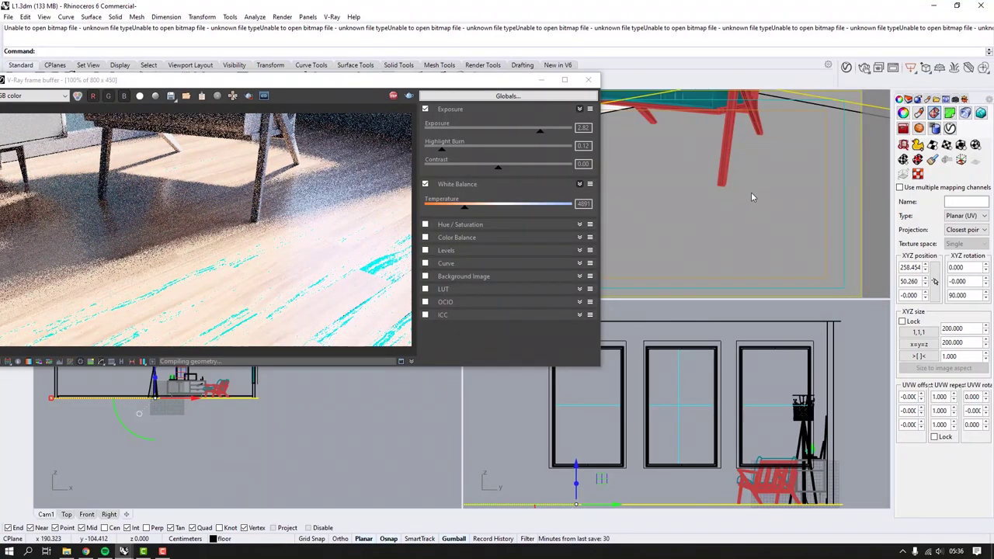
drag(466, 81, 640, 32)
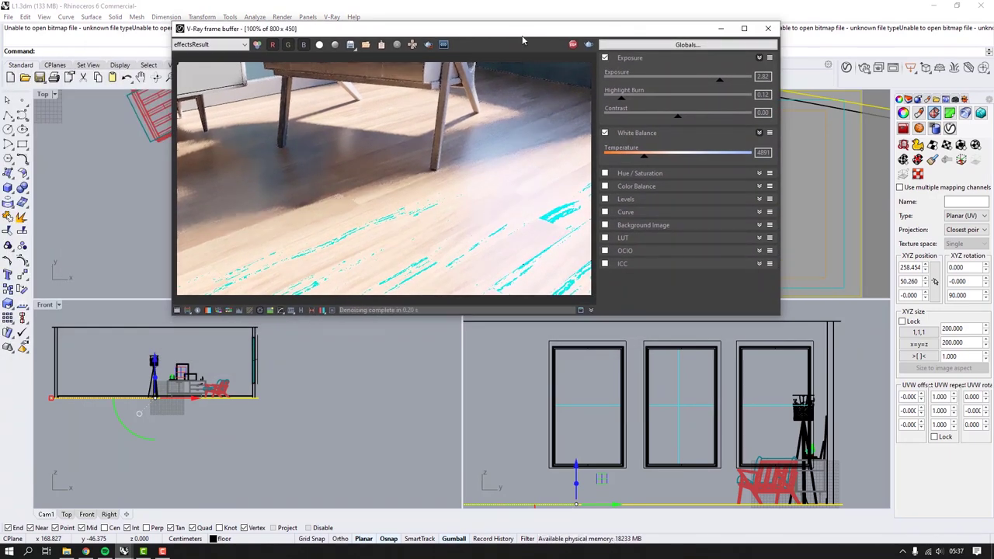
drag(521, 33, 436, 64)
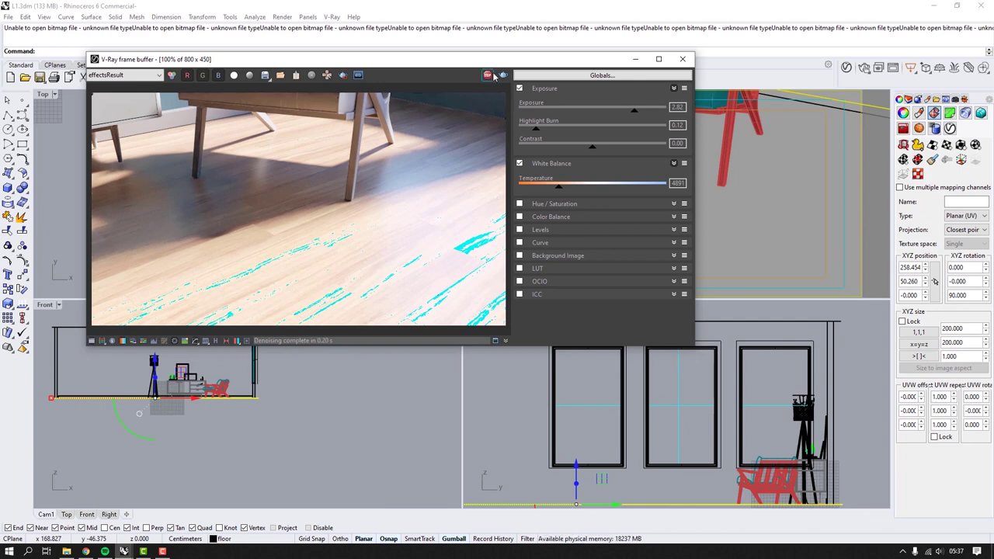
click(683, 59)
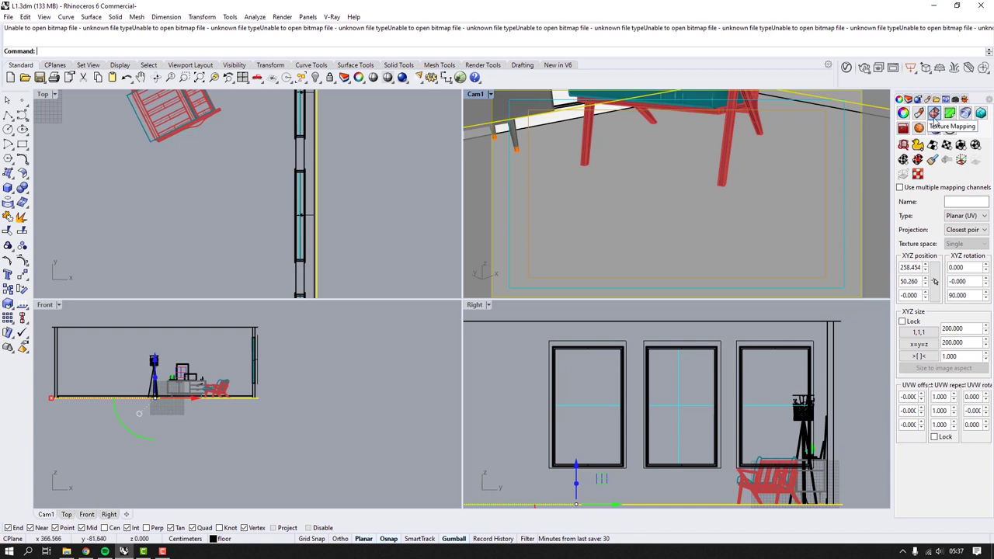
Step: Maximize the Cam1 viewport and restore the saved Cam1 named view
double_click(477, 95)
click(965, 100)
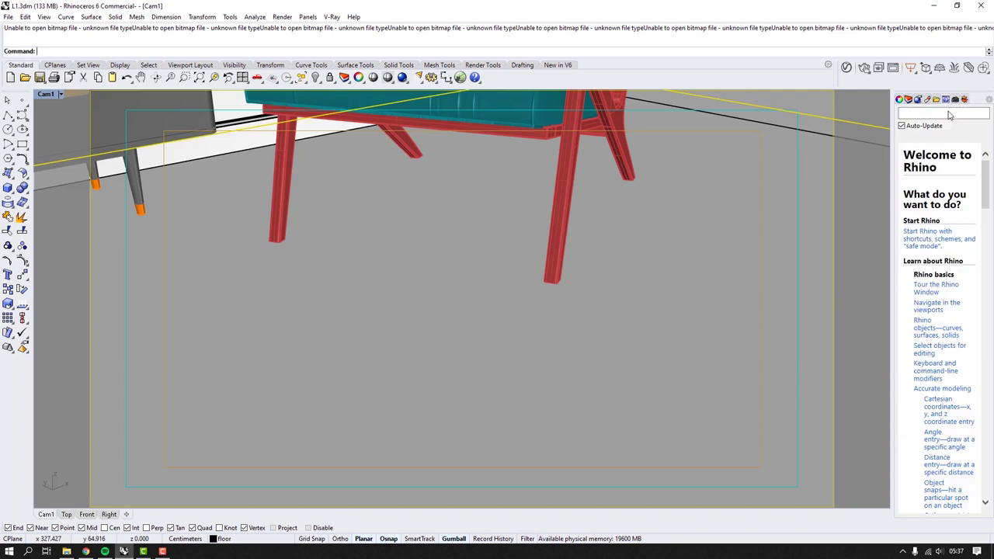
click(954, 100)
double_click(929, 155)
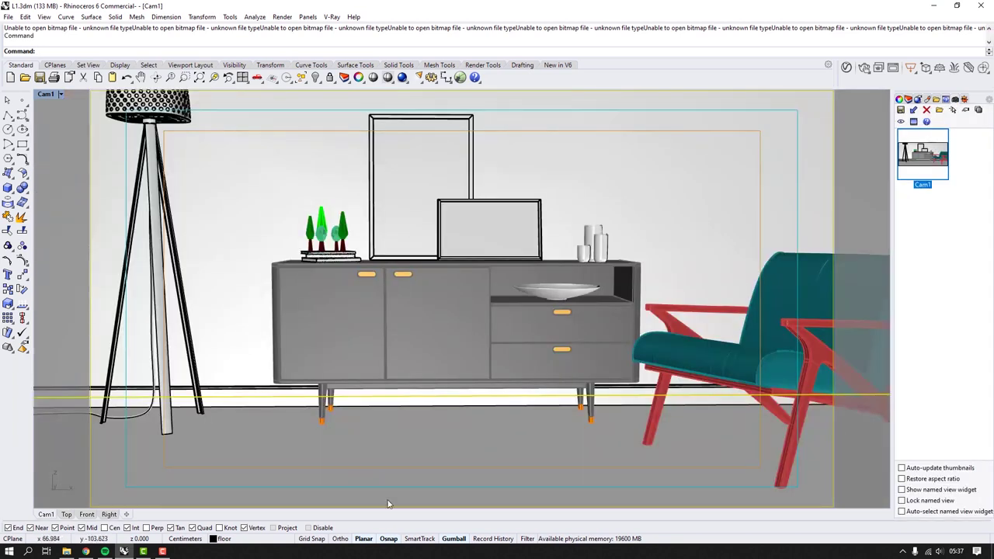
Step: Select the baseboard along the back wall and create a new Generic V-Ray material for it
click(280, 396)
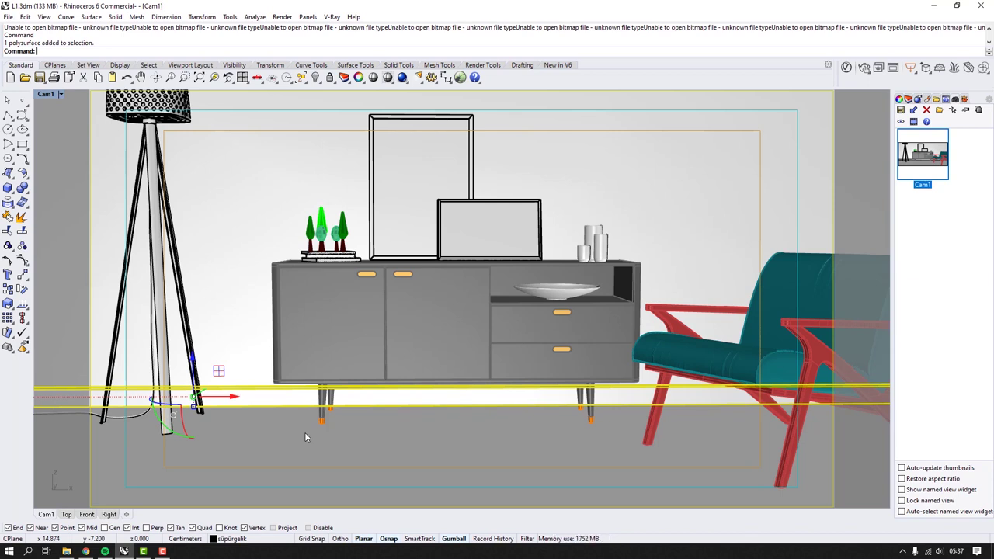
click(849, 69)
click(472, 94)
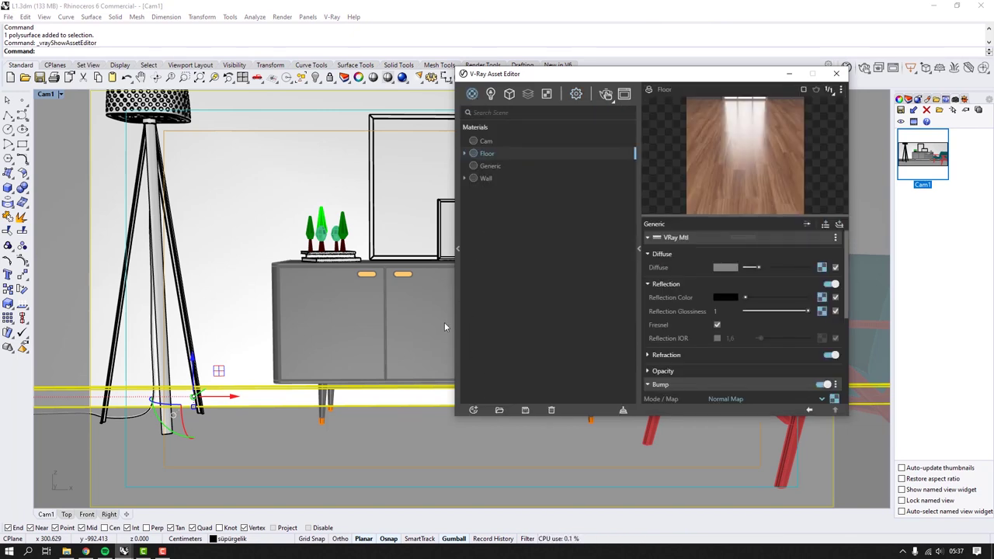
click(473, 409)
mouse_move(517, 396)
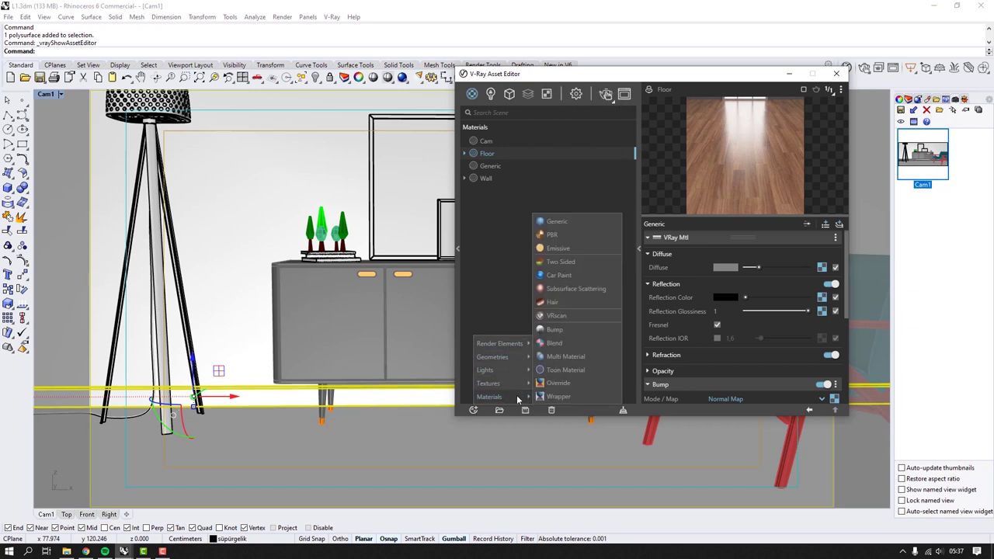
click(559, 224)
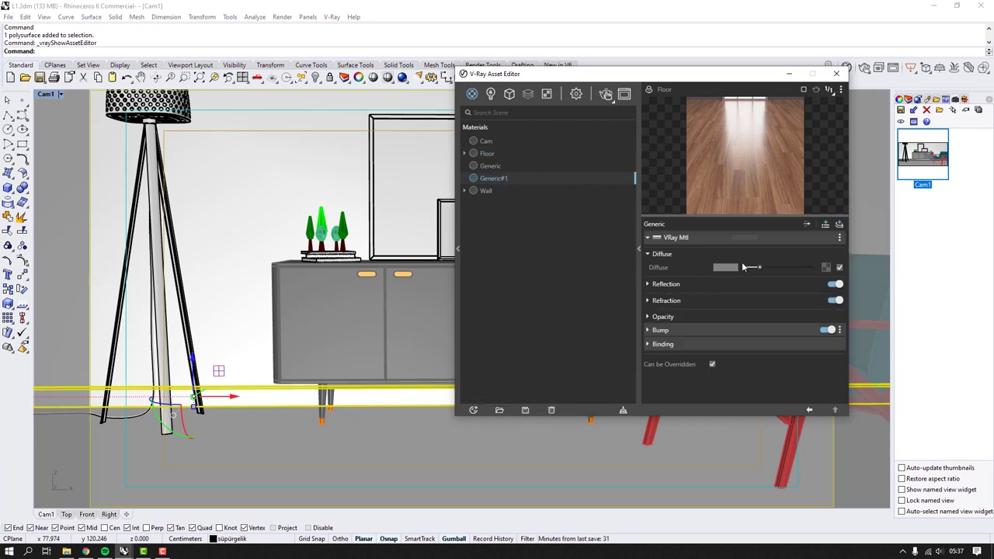
Step: Give the new material light grey diffuse and reflection colors and a reflection glossiness of 0,65, previewed on the default material swatch
drag(760, 268, 782, 269)
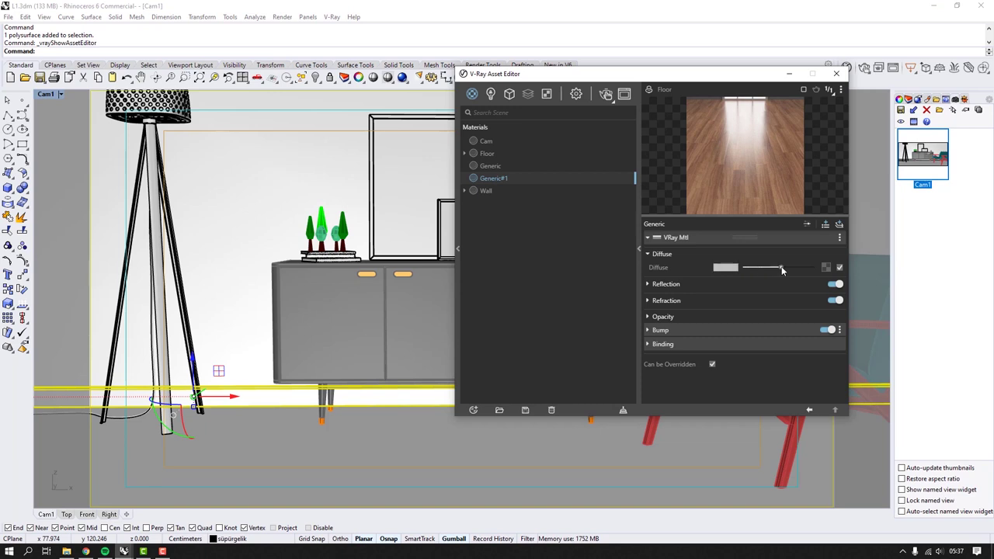
click(649, 90)
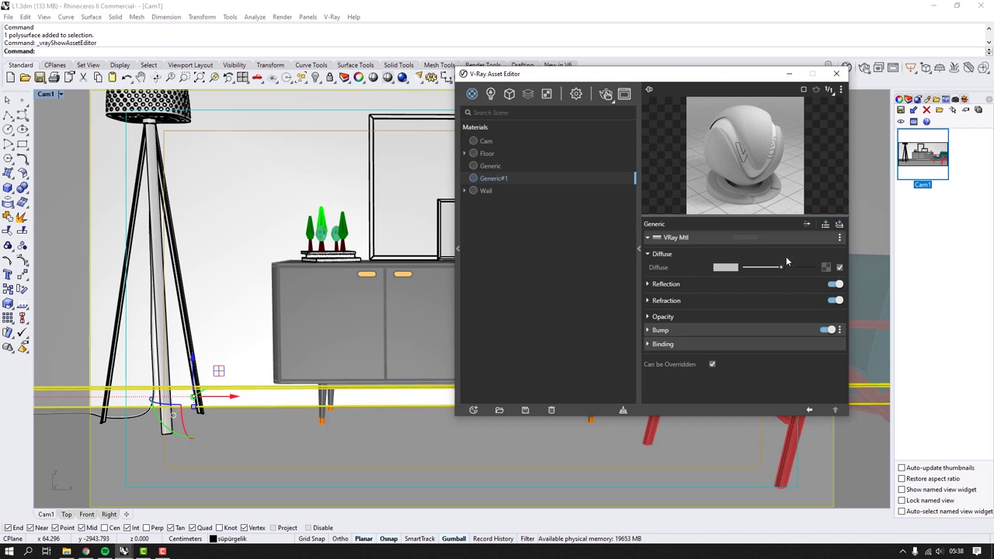
click(688, 286)
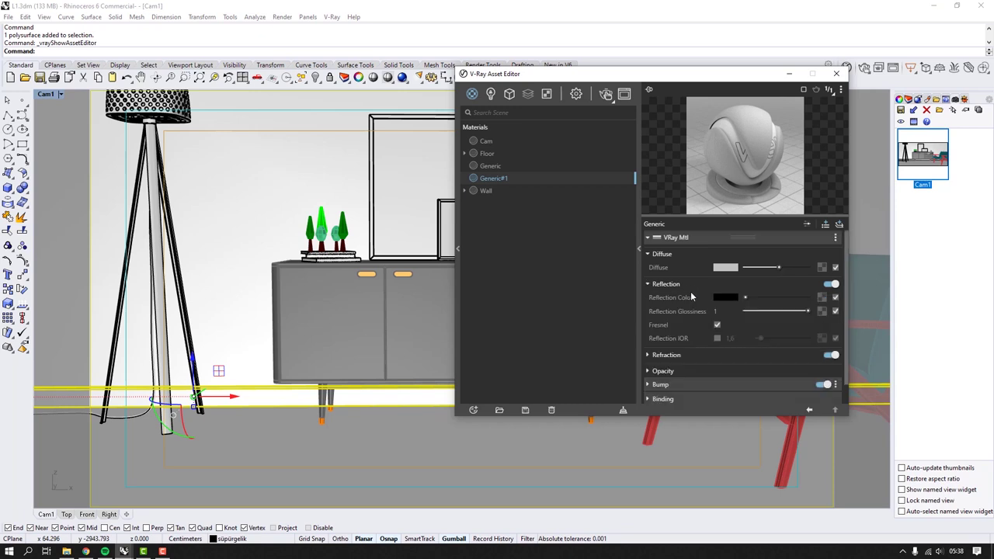
click(790, 298)
mouse_move(800, 311)
mouse_down()
mouse_move(783, 314)
mouse_move(785, 298)
mouse_move(786, 311)
mouse_up()
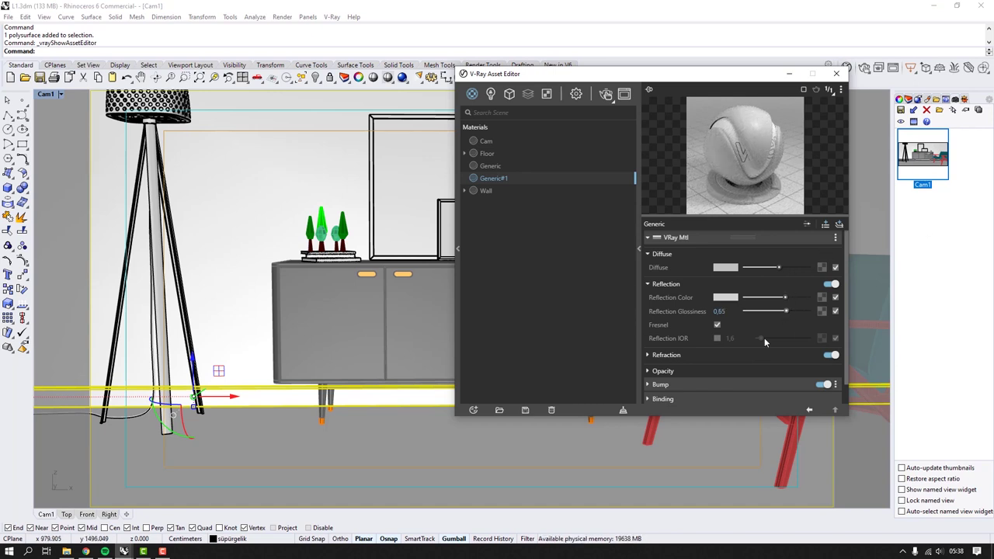
Step: Apply the new Generic material to the selected baseboard and start the interactive render
right_click(490, 183)
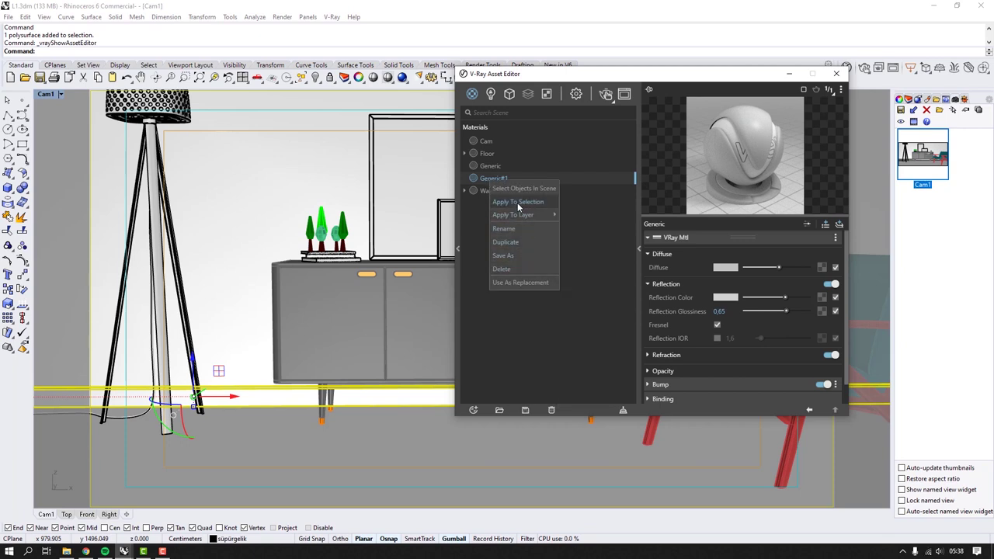
click(518, 202)
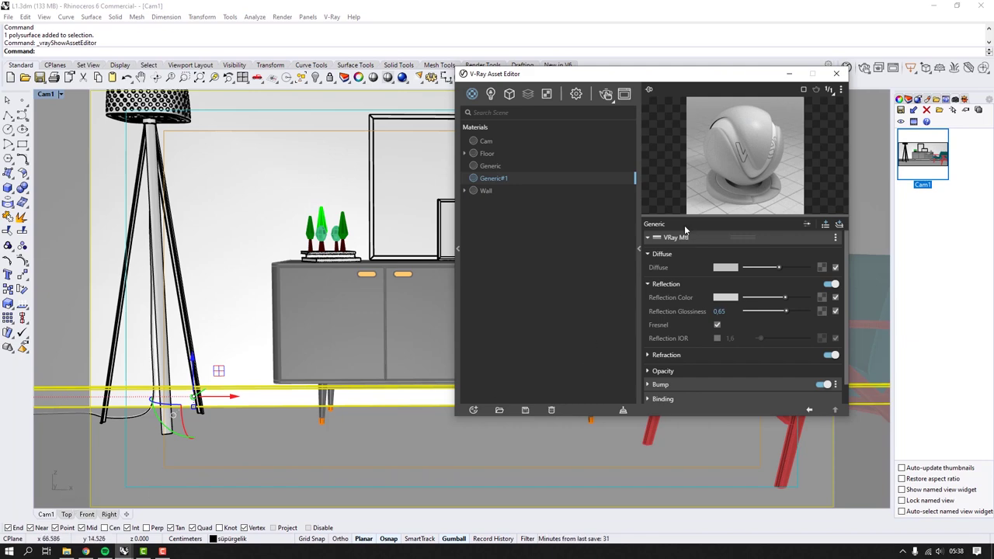
click(864, 70)
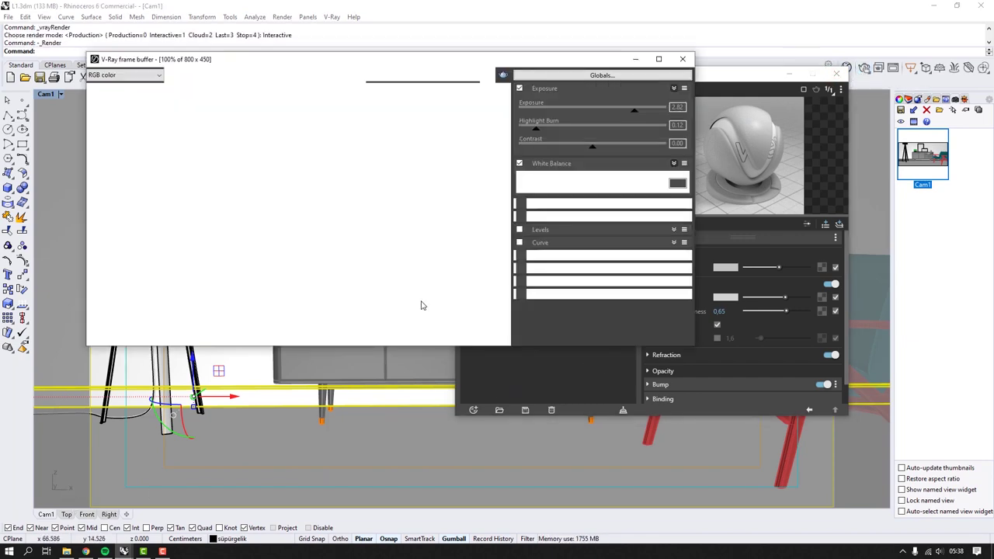